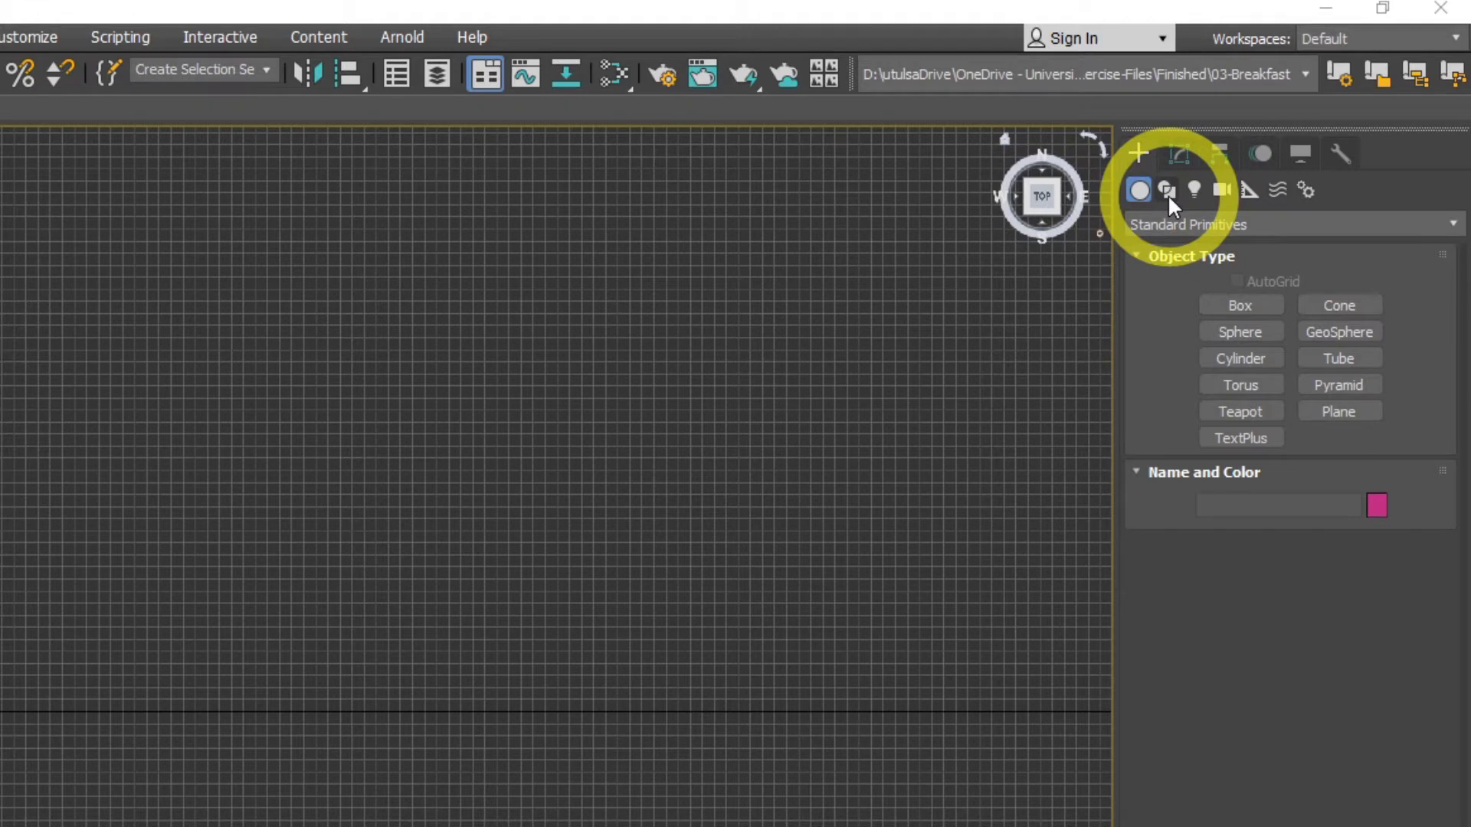
- Draw a circle spline with a radius of about 544 in the Top view
click(1167, 191)
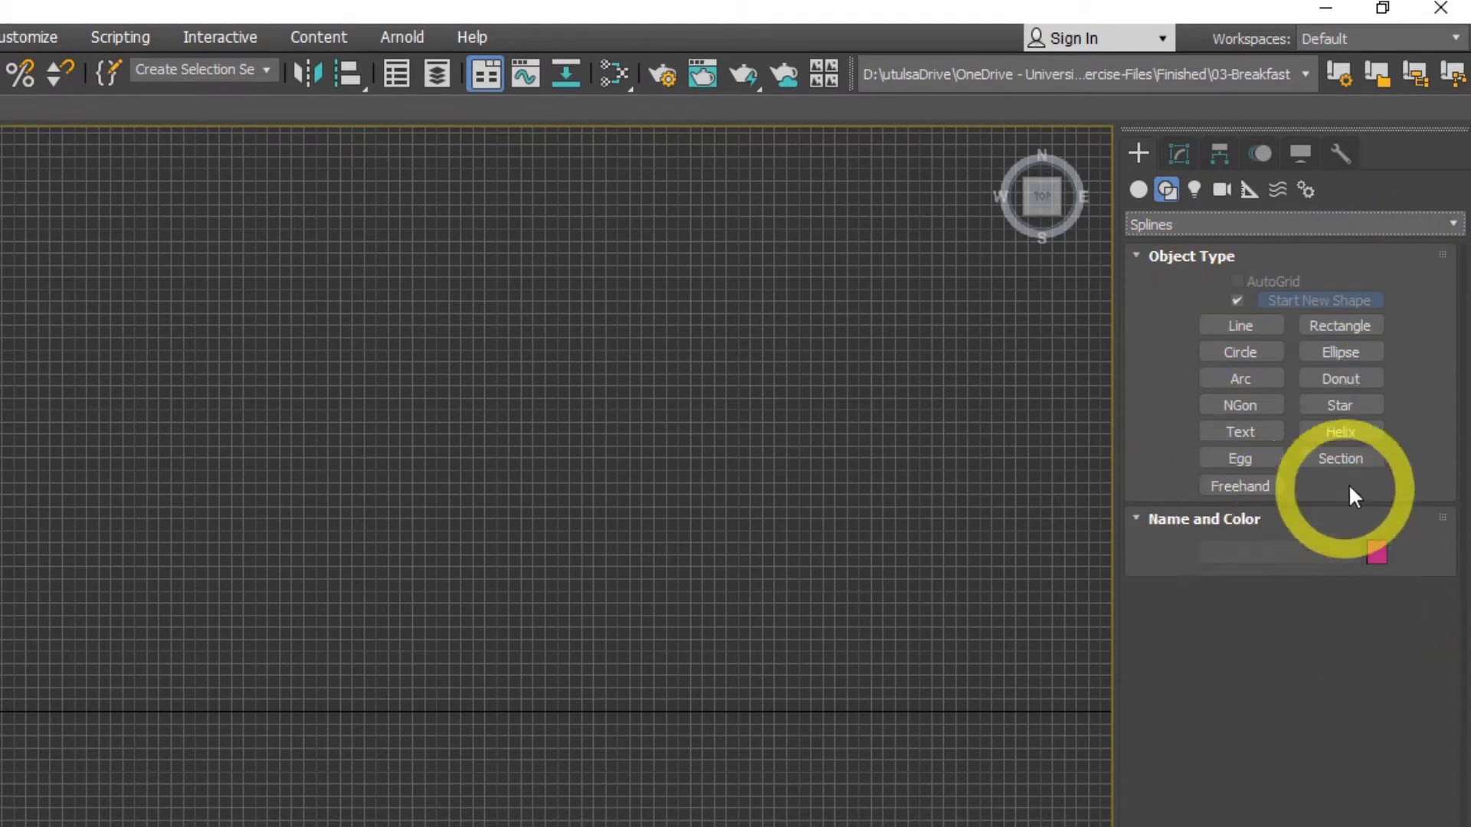
click(1238, 330)
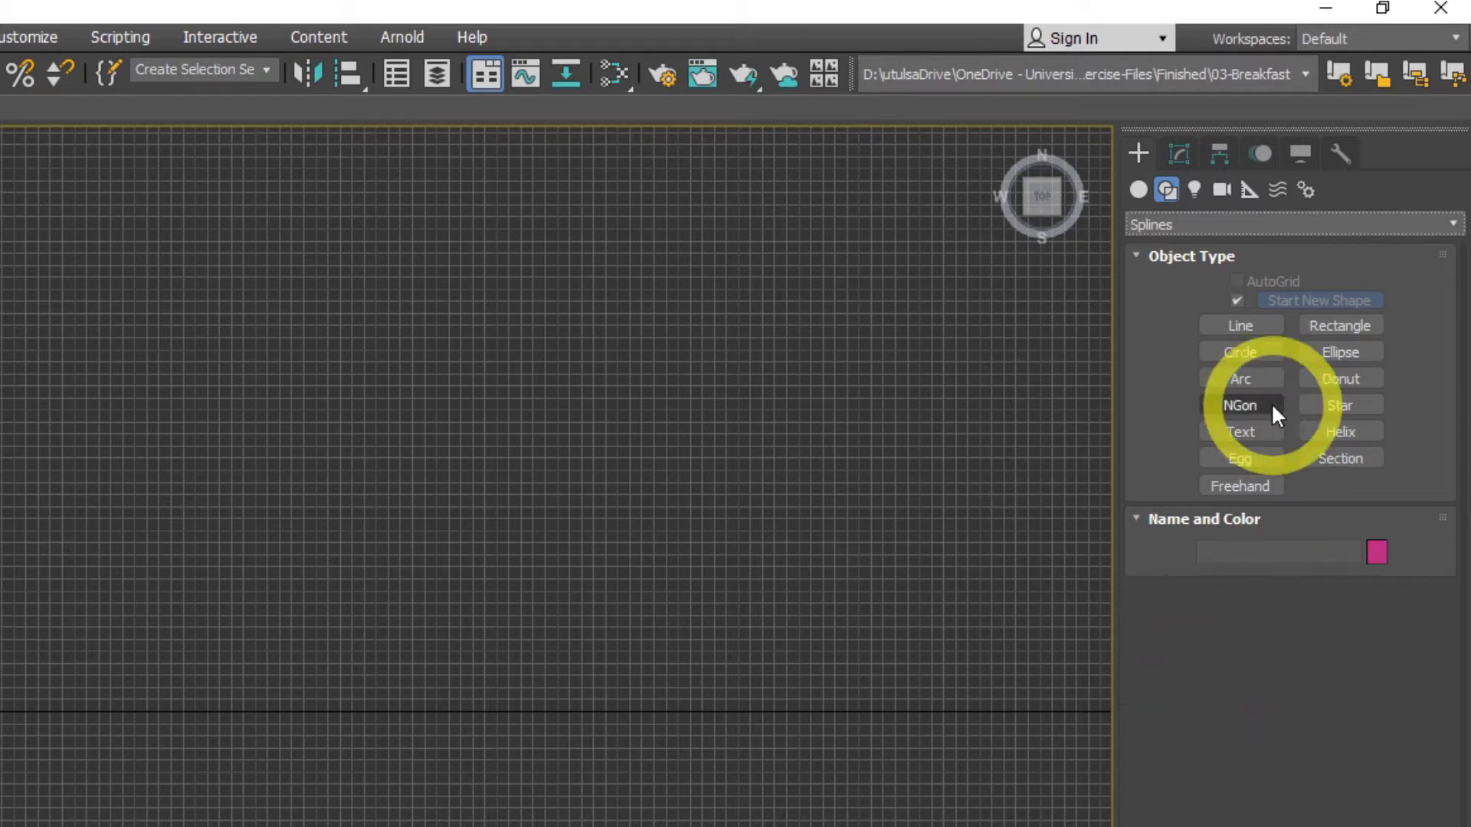
click(1241, 352)
drag(202, 418, 352, 568)
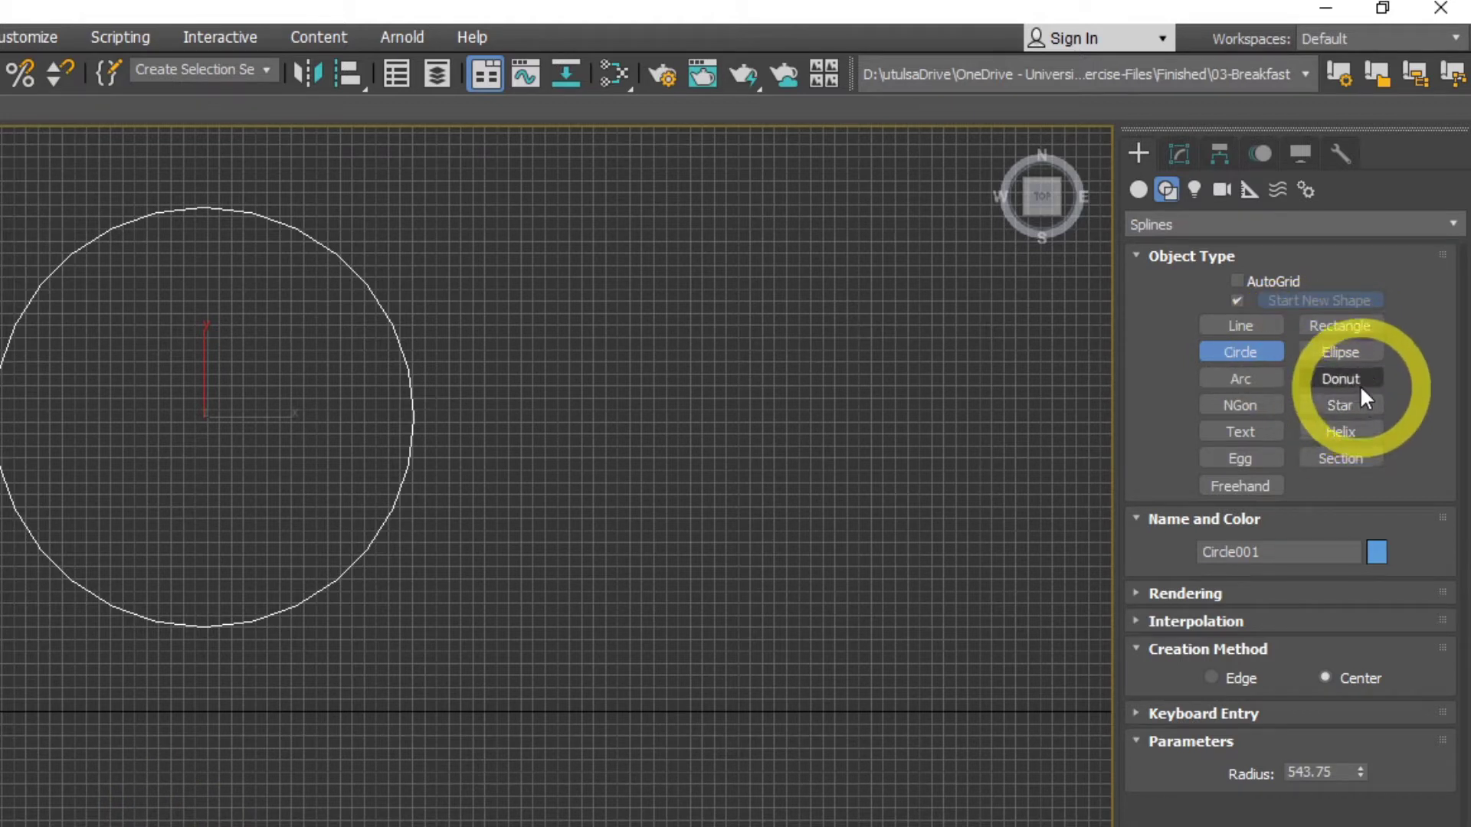
- Draw a six-pointed star spline beside the circle, with radii of about 421 for the tips and 195 for the inner points
click(1342, 407)
drag(669, 460, 801, 537)
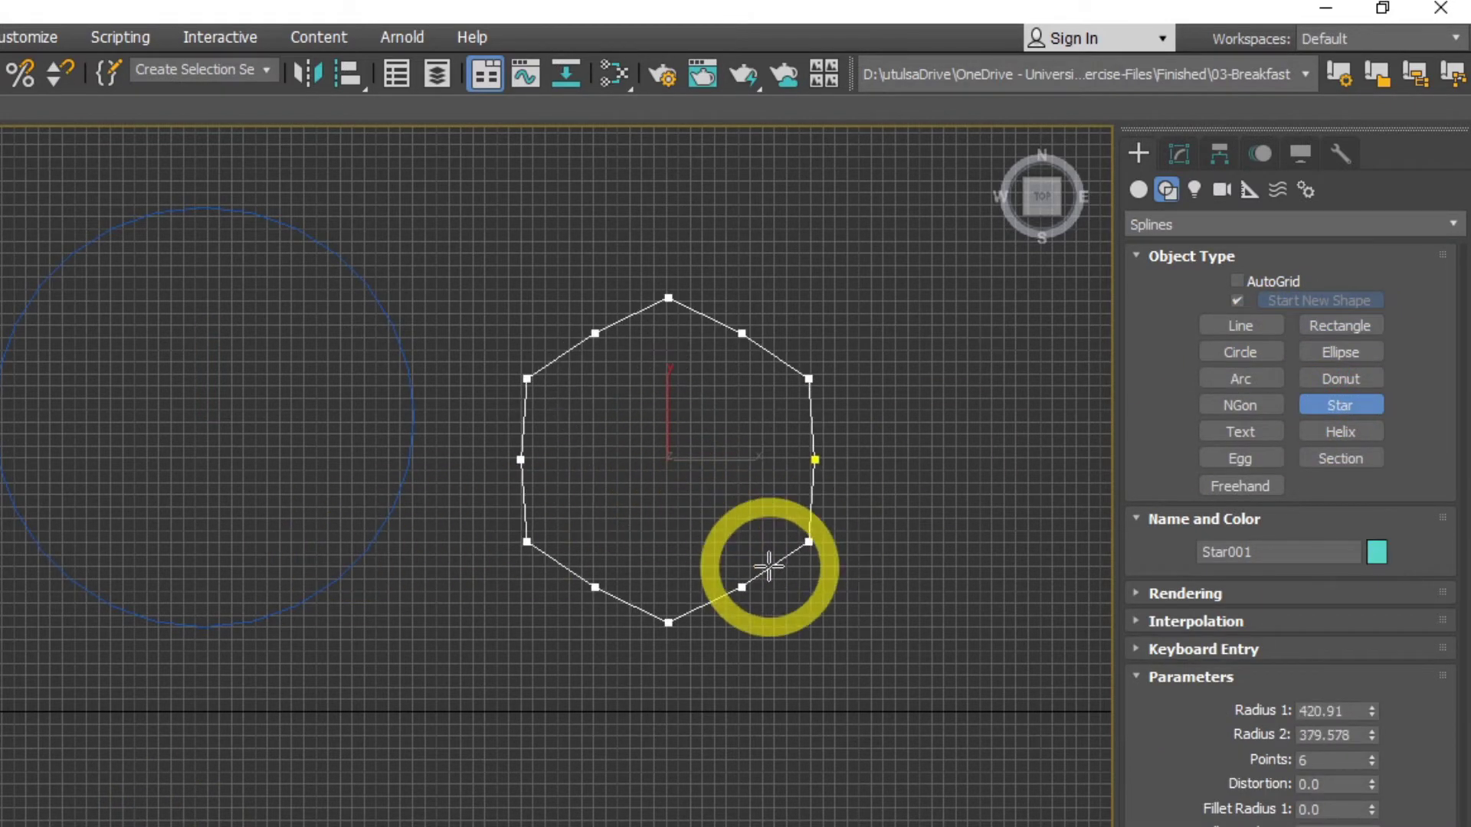
click(743, 481)
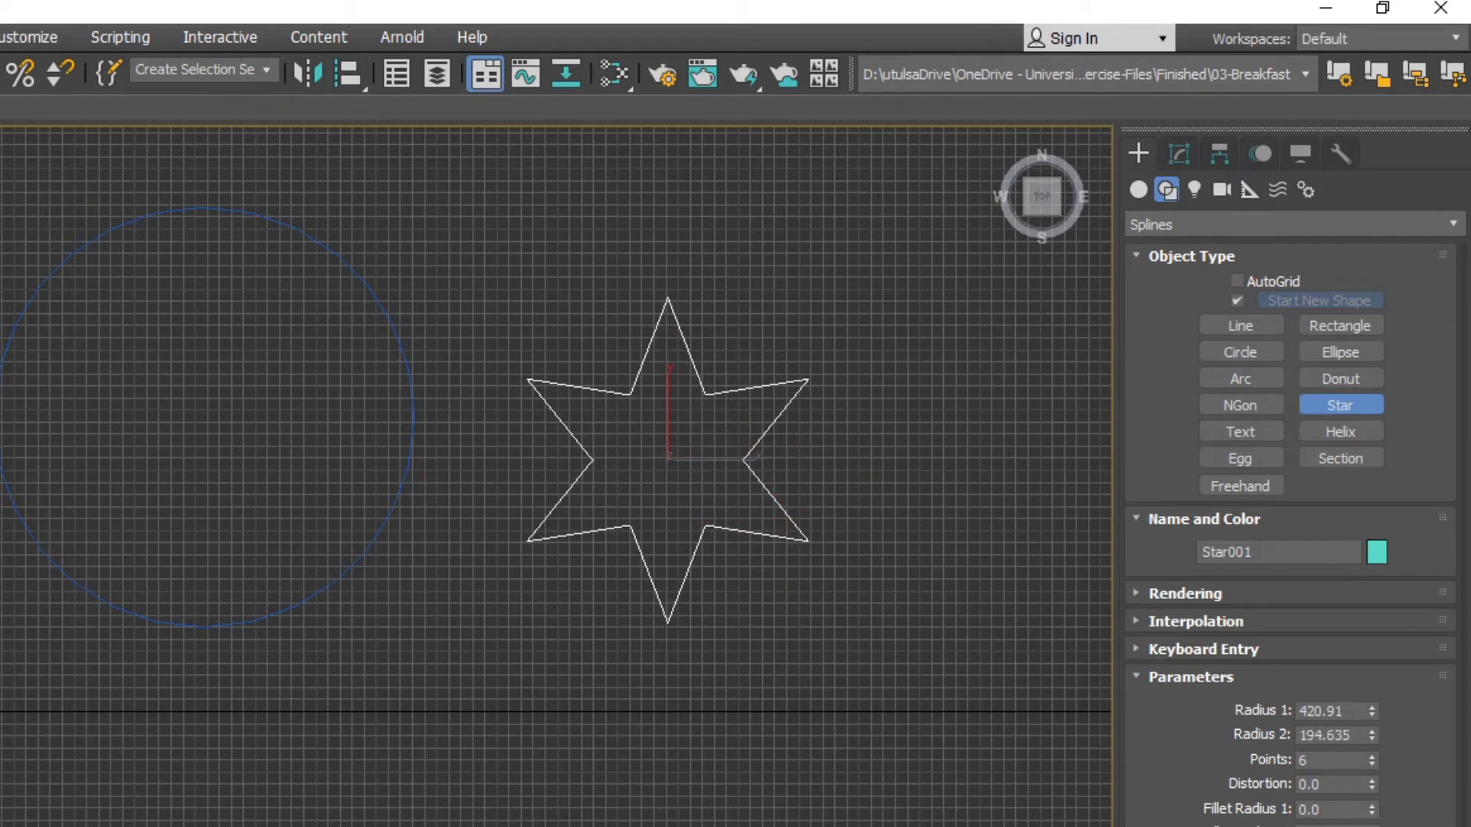
- Add an Edit Spline modifier to the star
click(1340, 326)
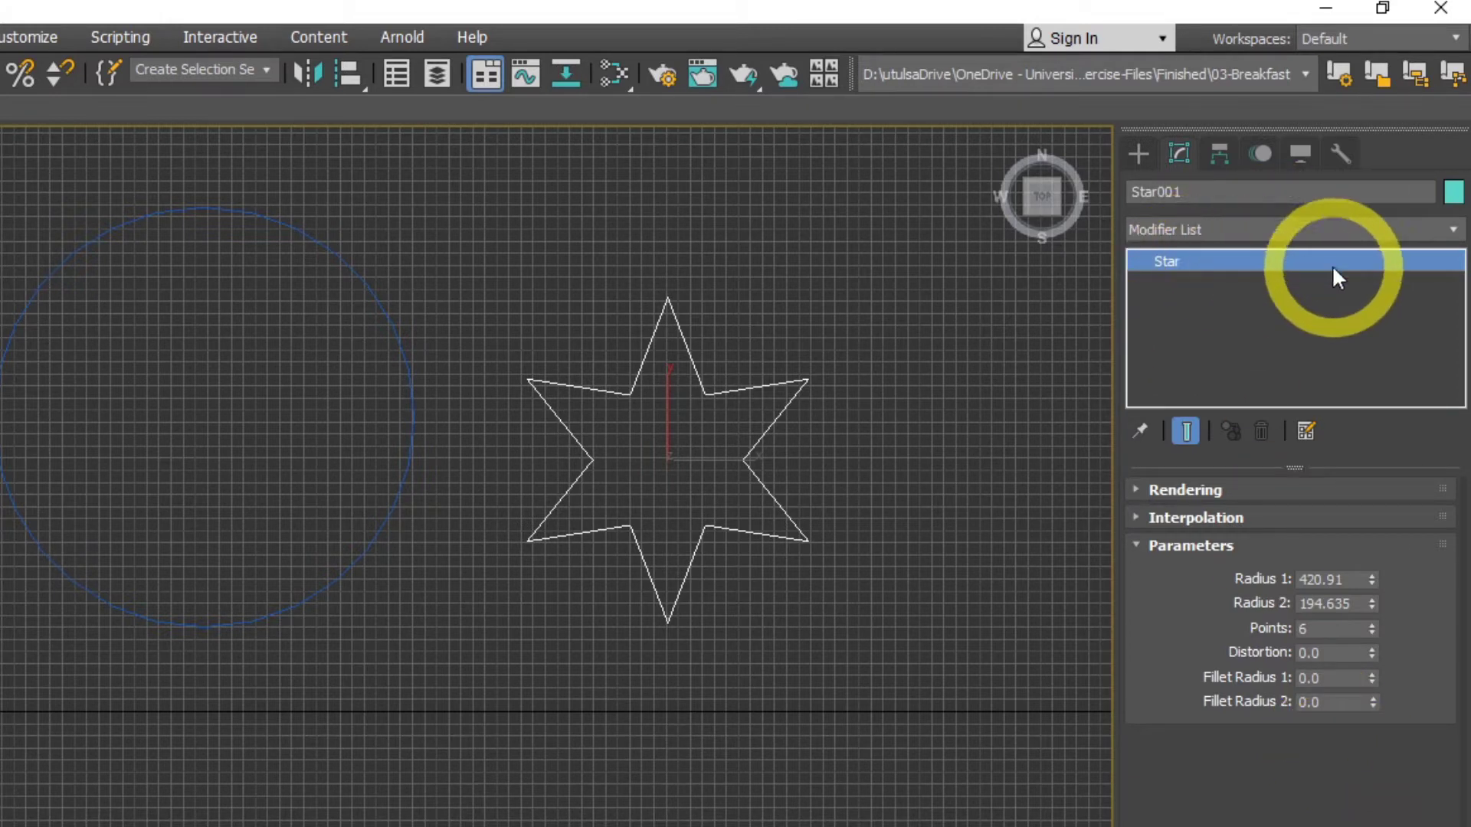
click(1453, 230)
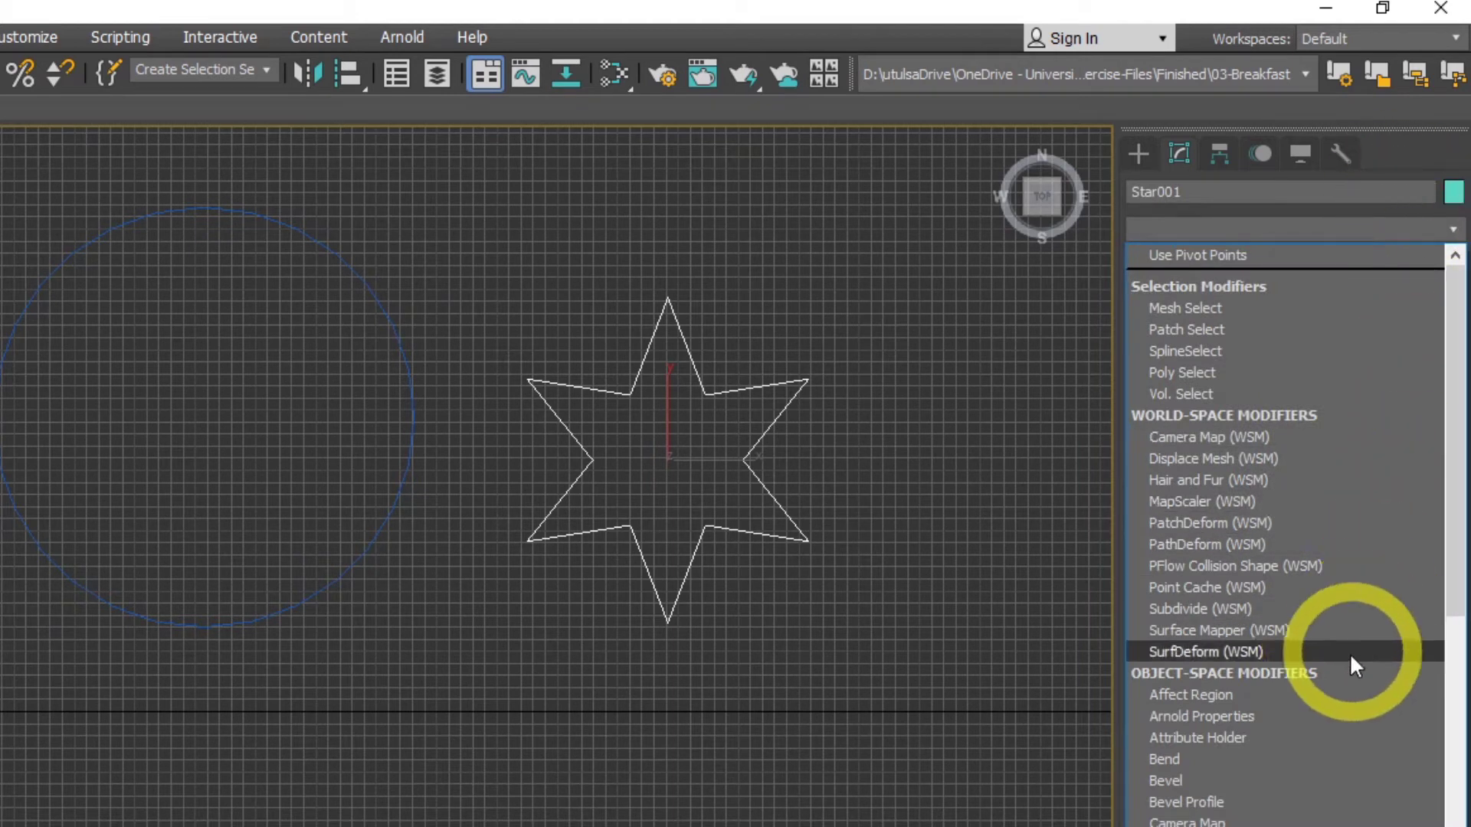
scroll(1366, 689, down, 7)
scroll(1367, 792, down, 1)
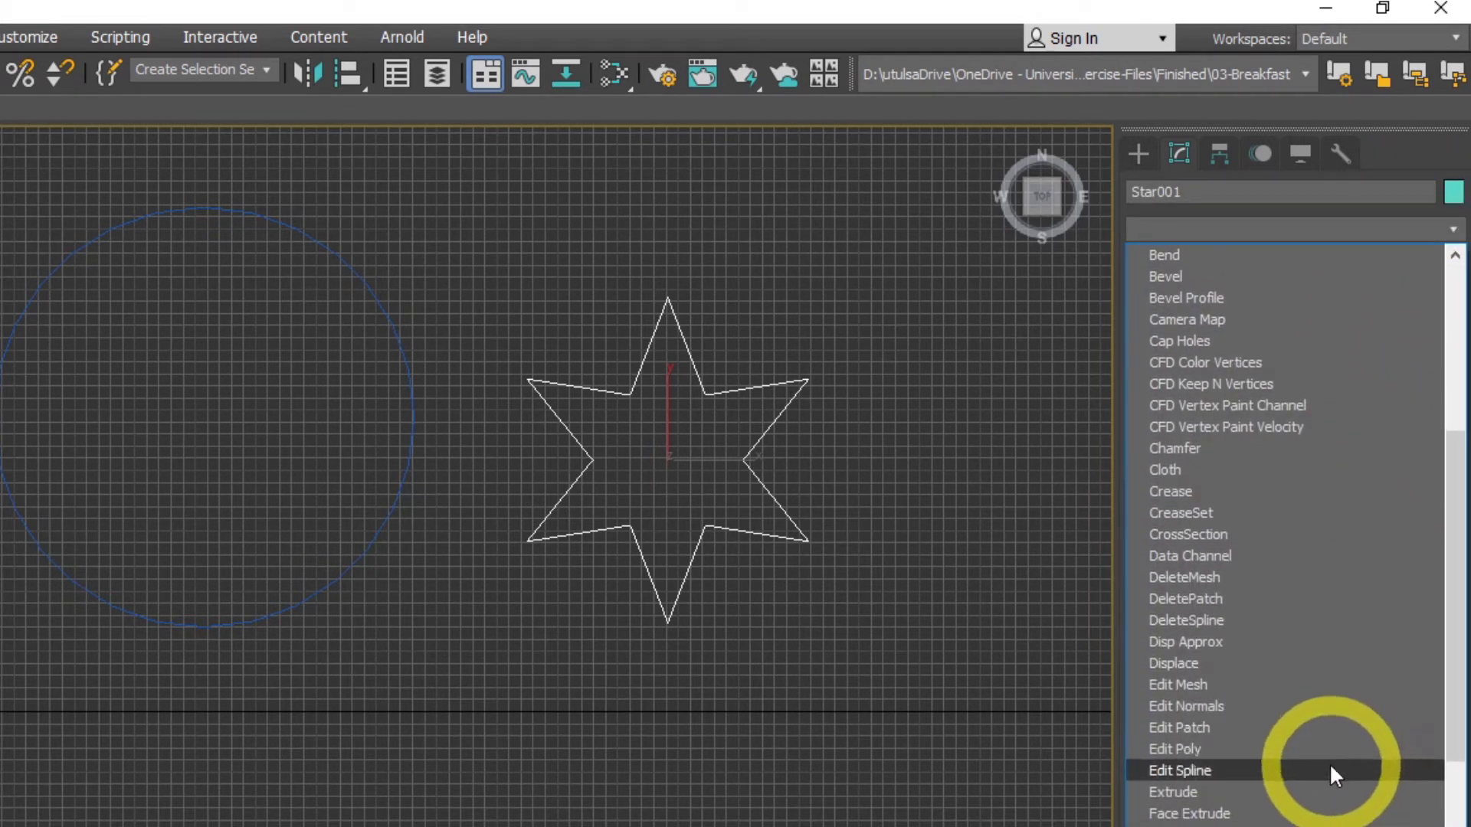
click(1330, 772)
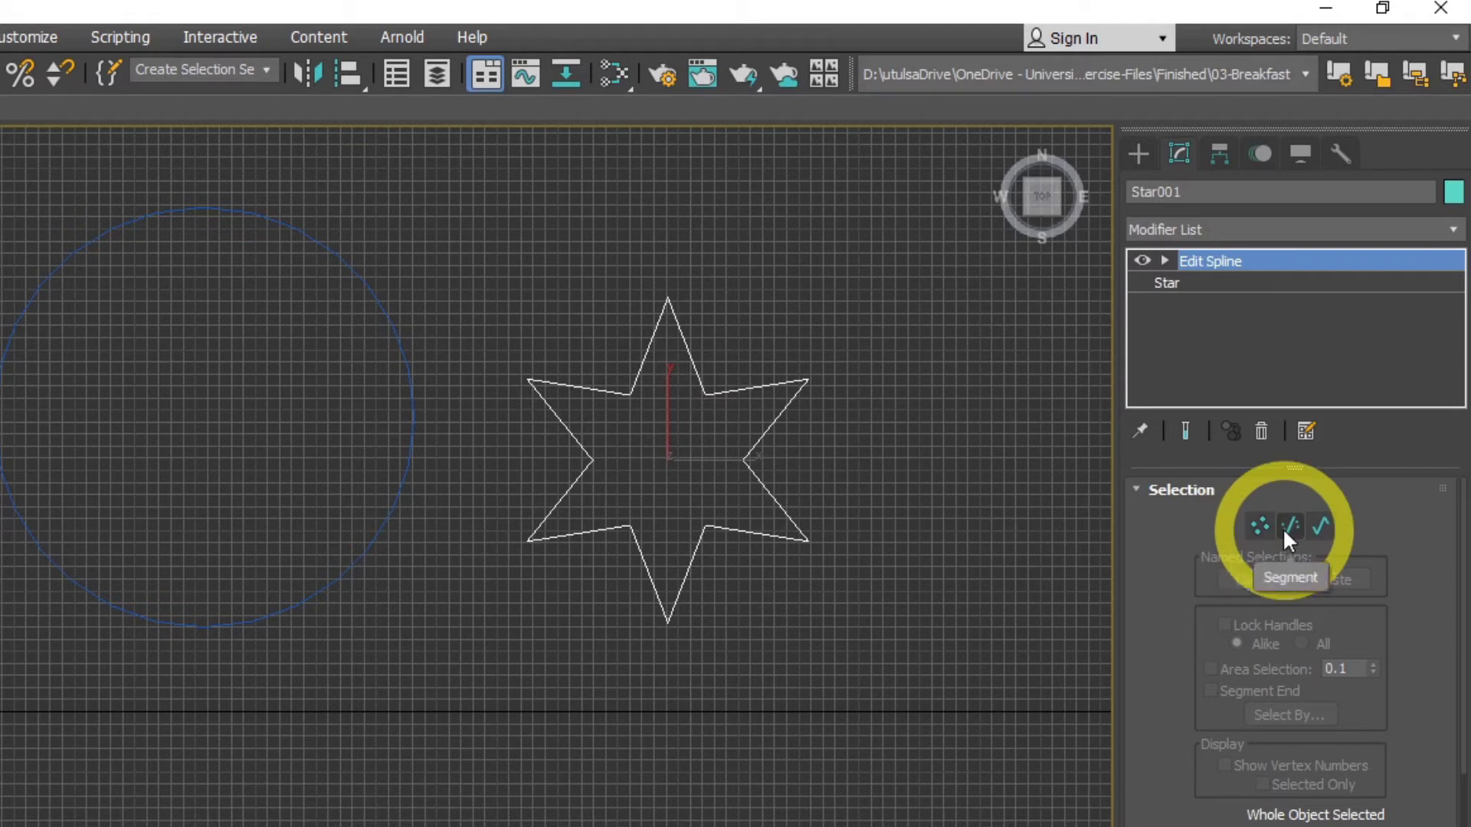
- Select the star's outline at Spline level and several of its individual edges at Segment level
click(1319, 527)
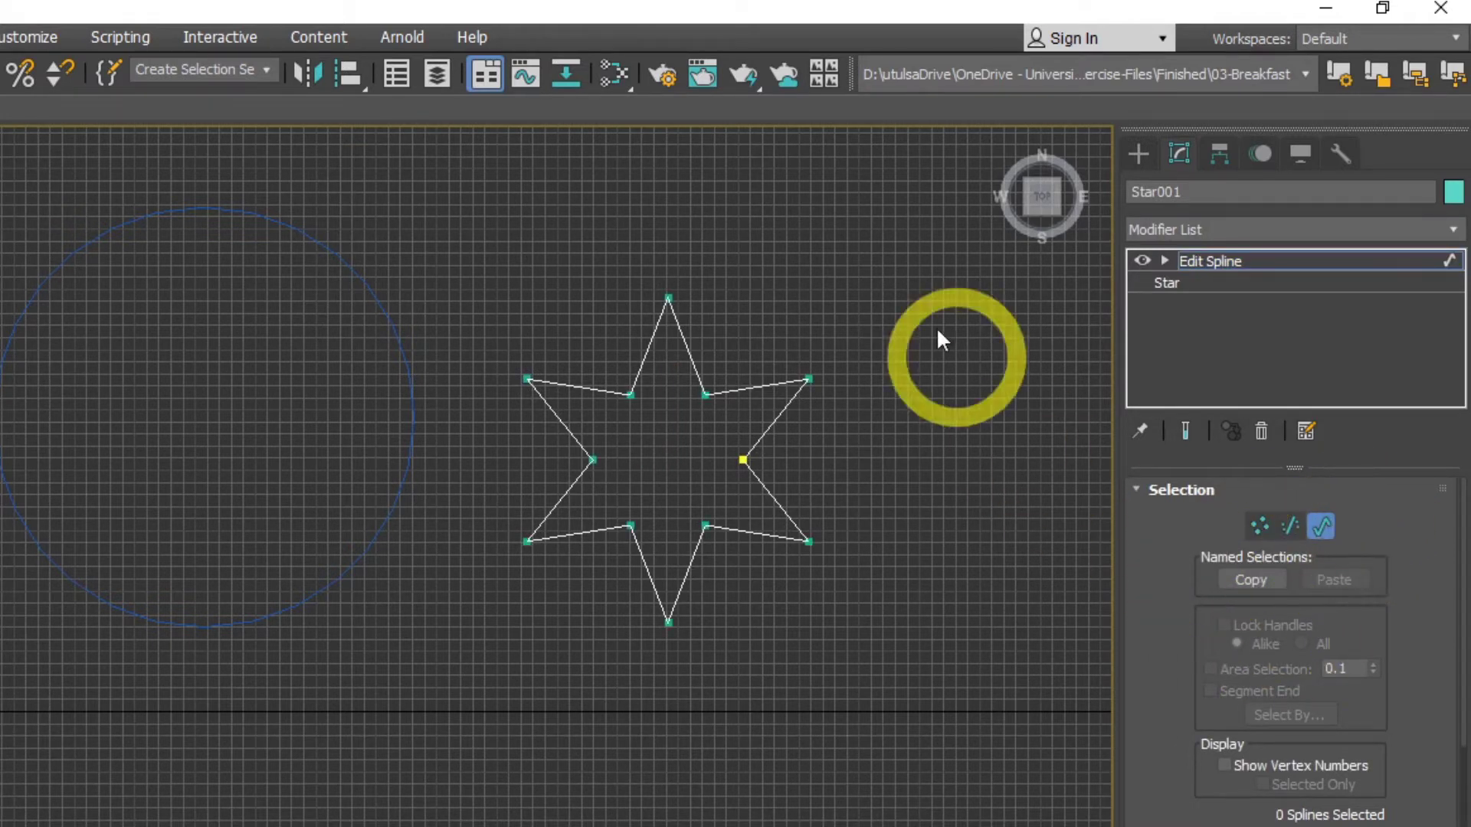
click(782, 536)
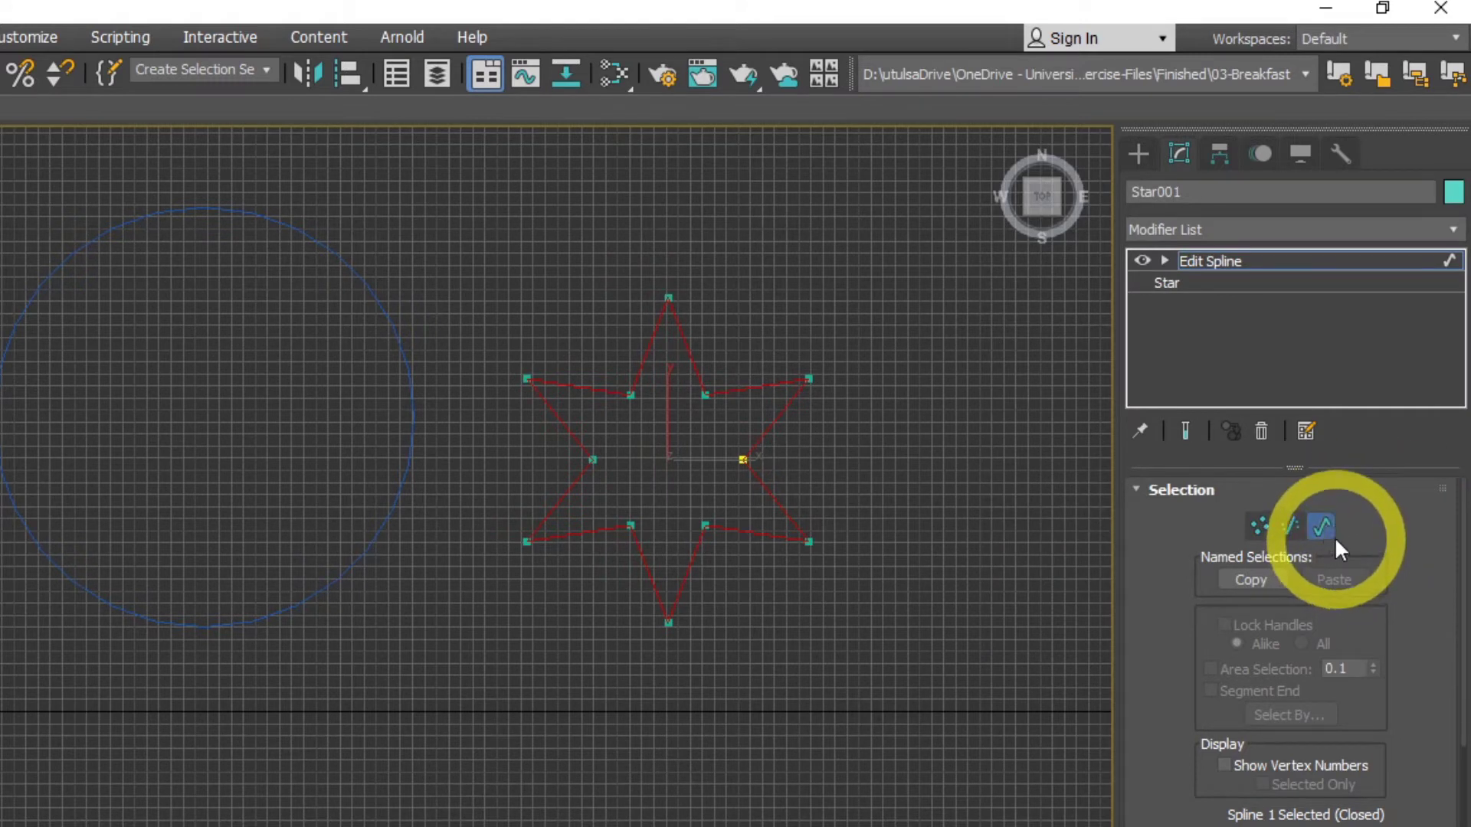
click(1292, 527)
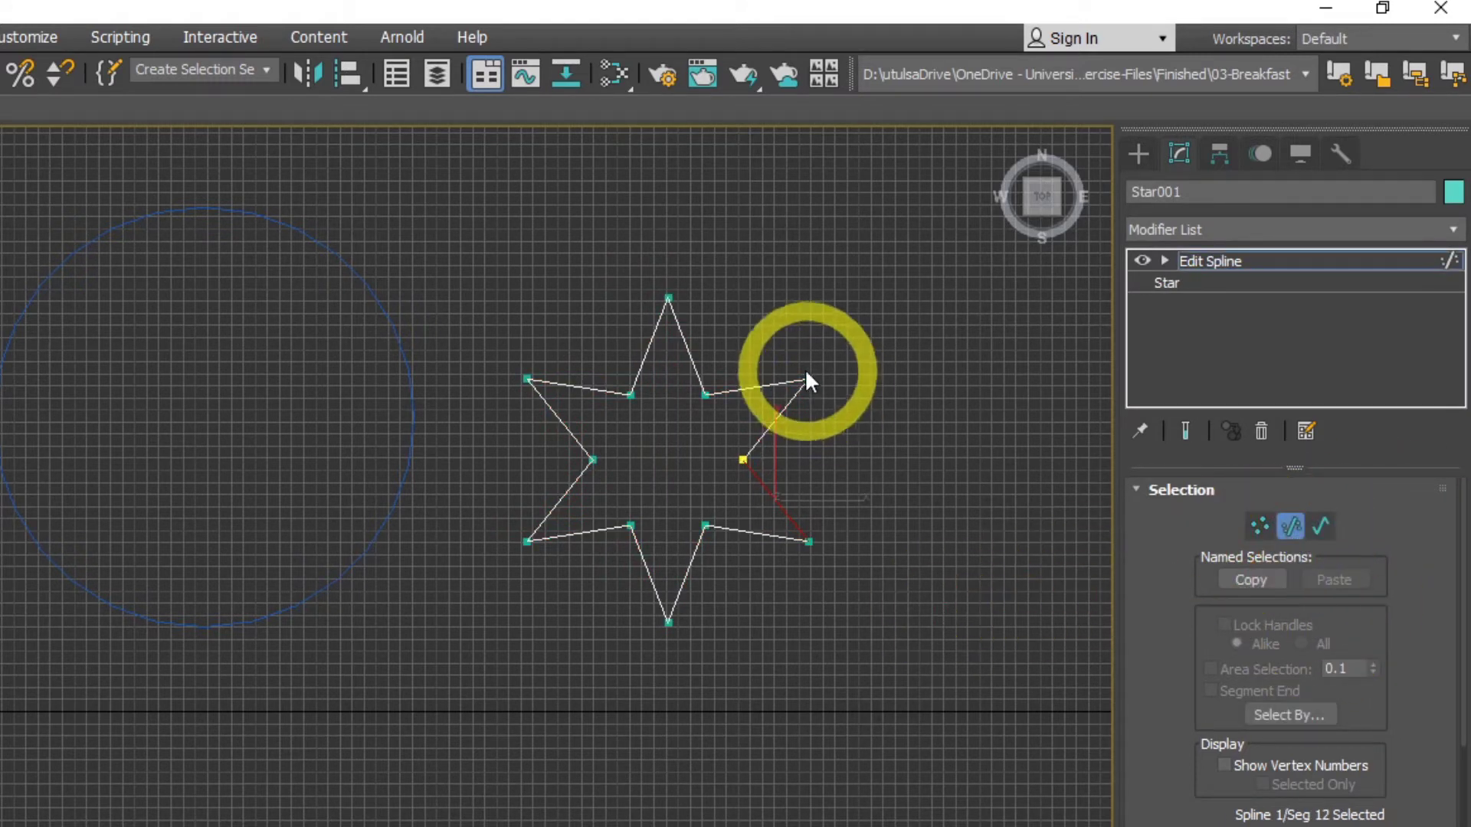
click(776, 385)
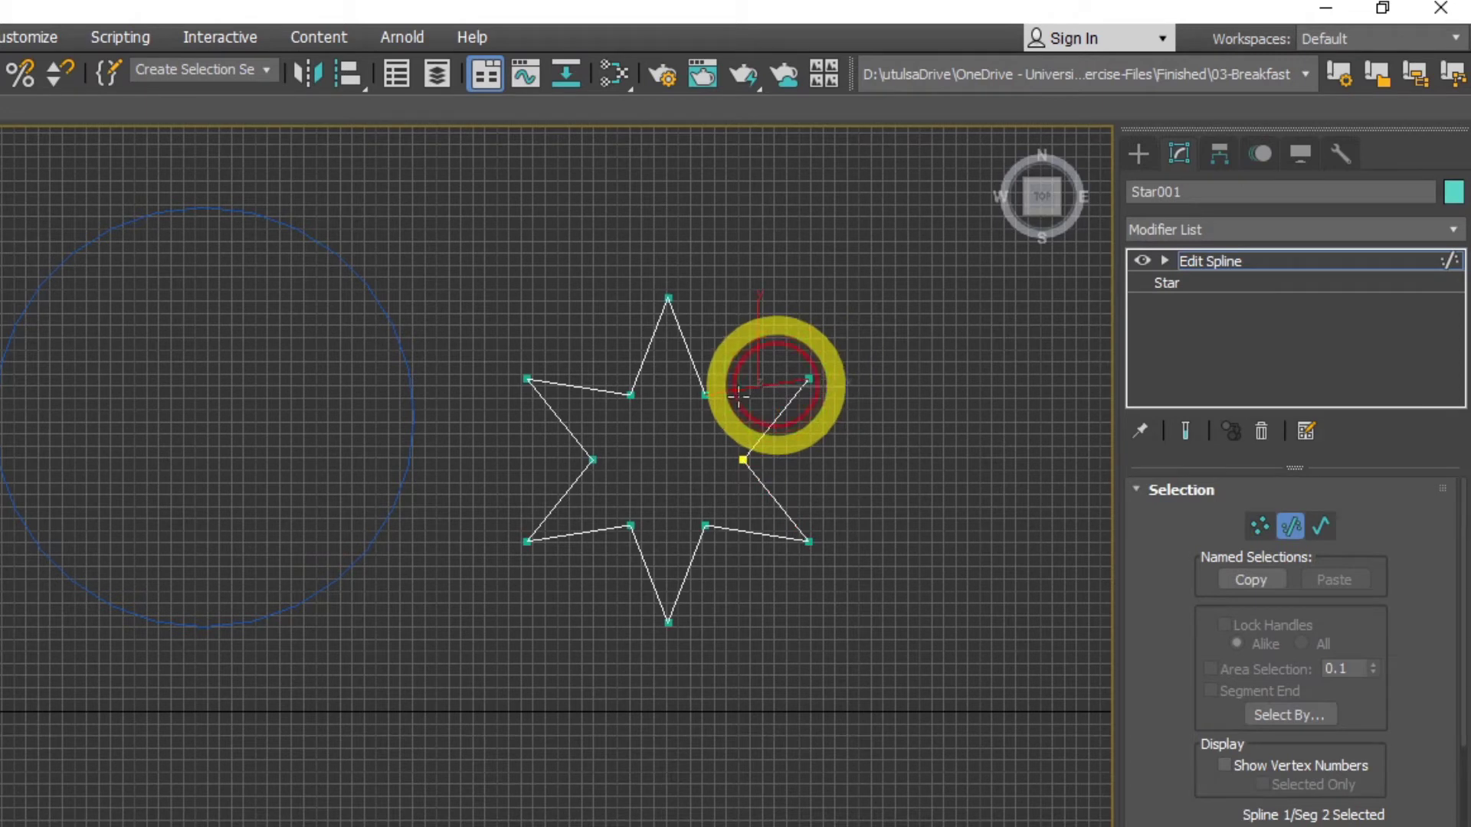
click(684, 333)
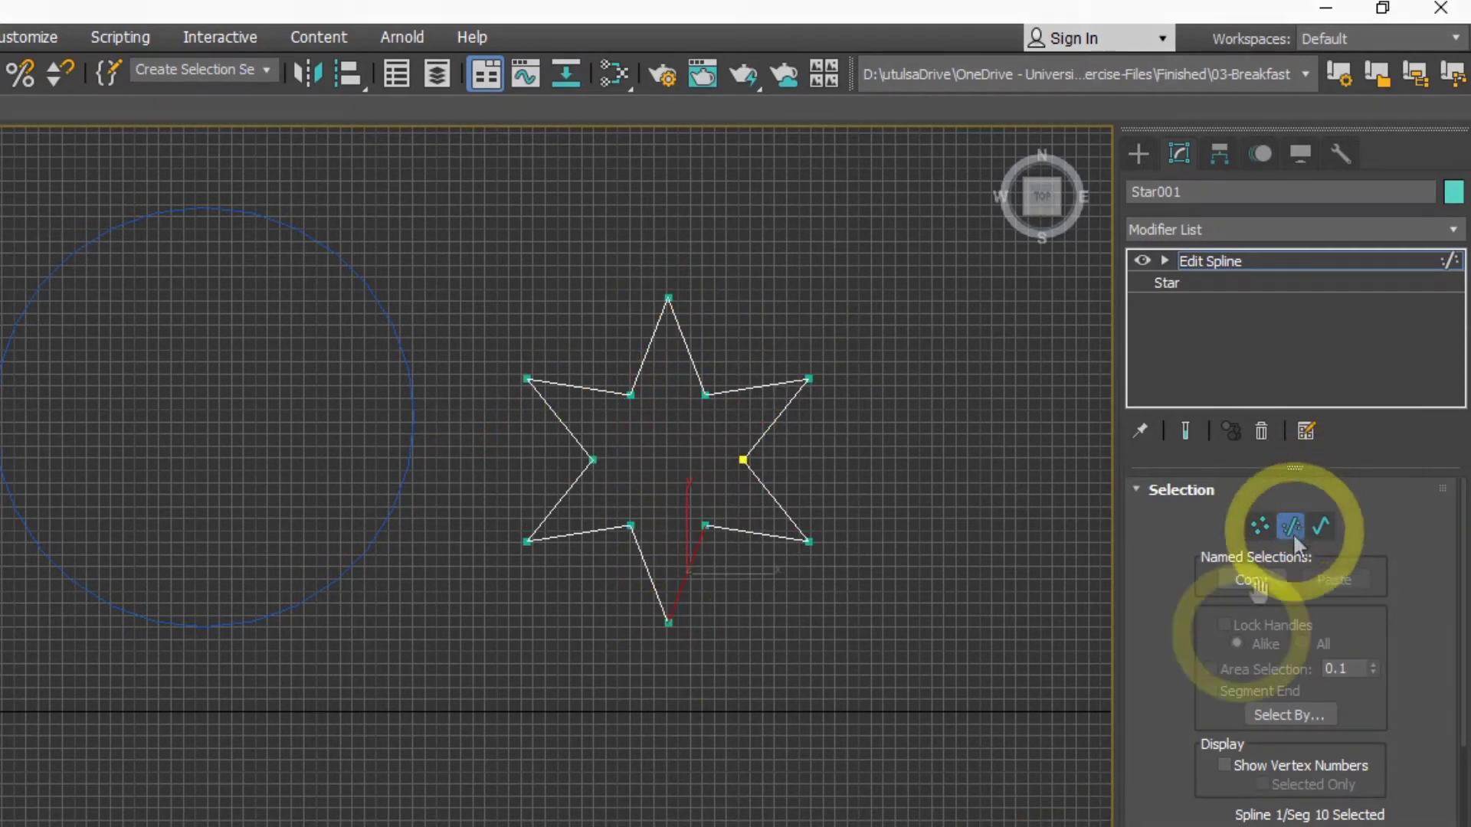
- At Vertex level, move the star's lower-right inner vertex down and outward, beyond the bottom tip
click(1259, 525)
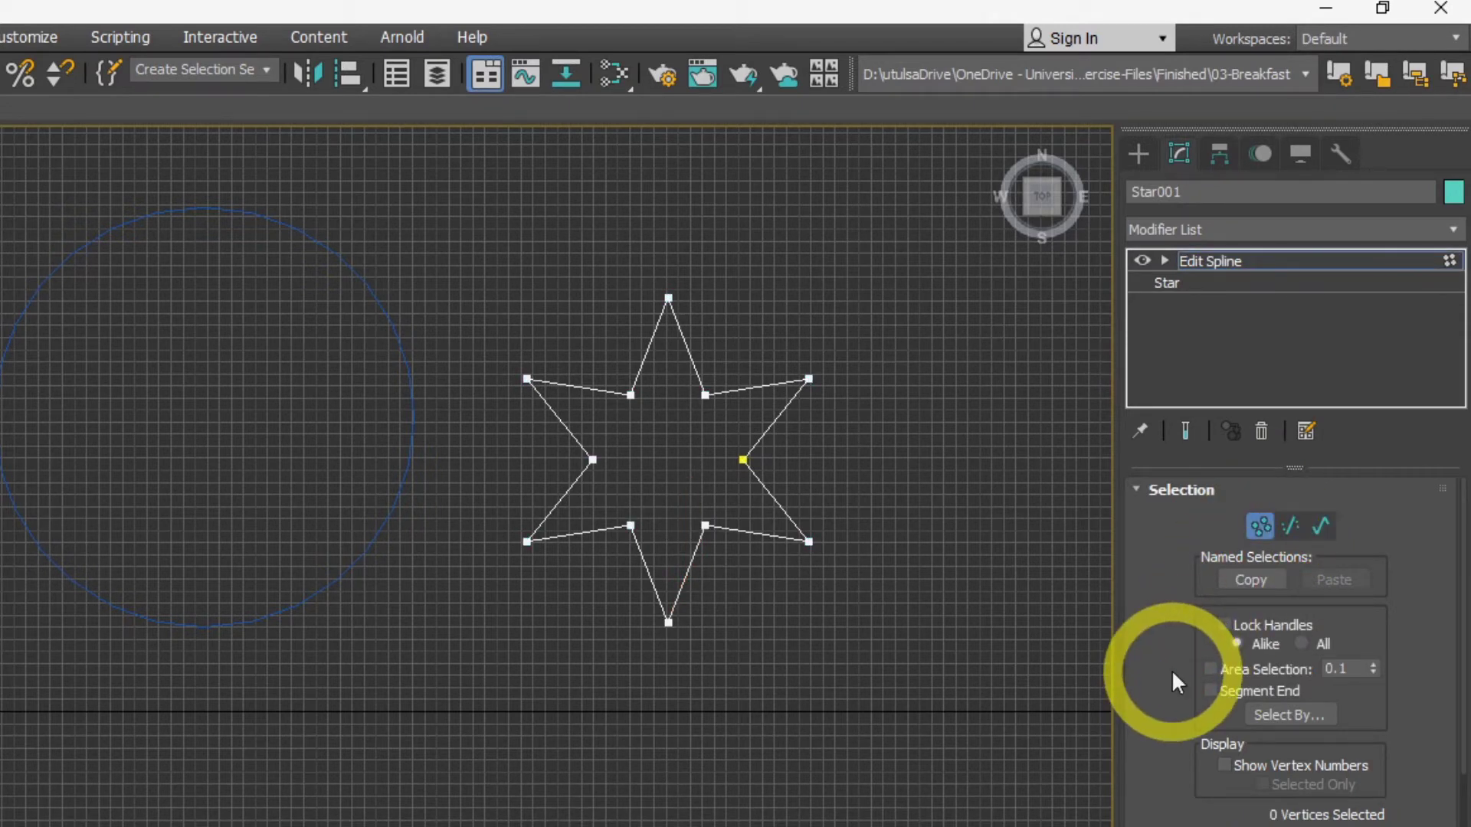
right_click(723, 532)
click(743, 557)
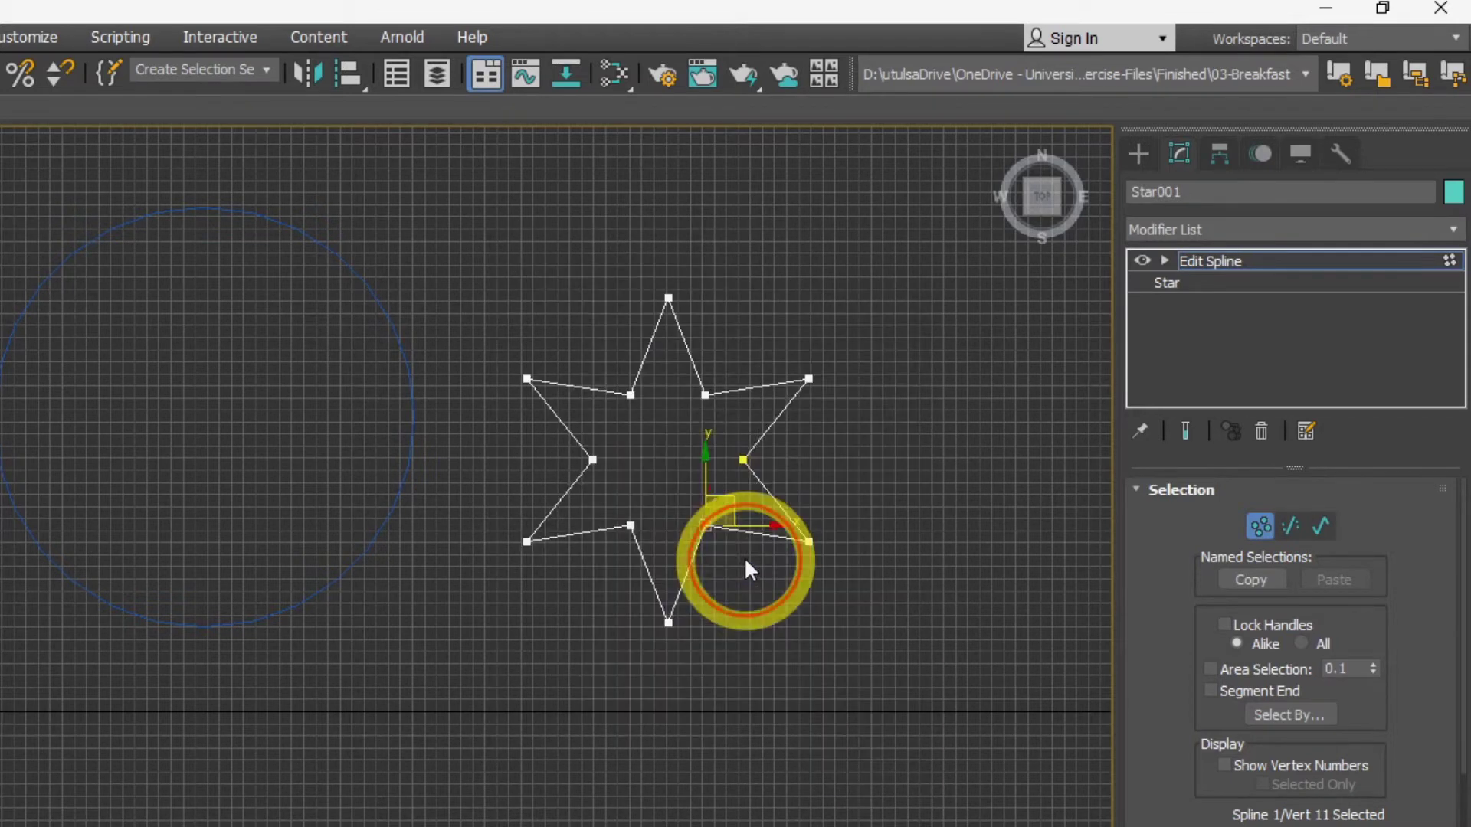
drag(731, 506, 884, 701)
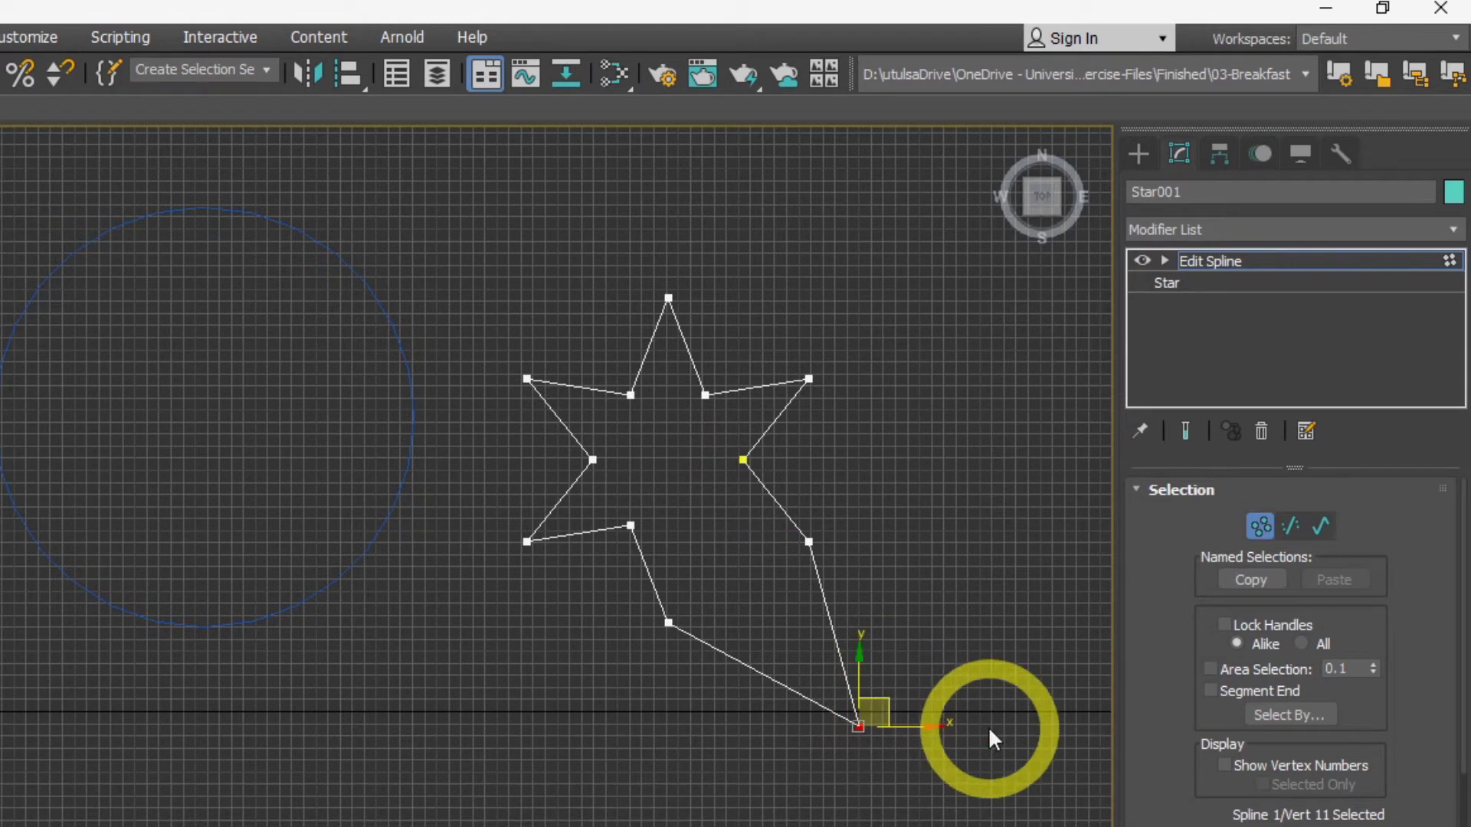
- Move the star's left inner vertex straight left into the circle, clear the vertex selection and leave Vertex level
click(592, 460)
drag(666, 460, 378, 477)
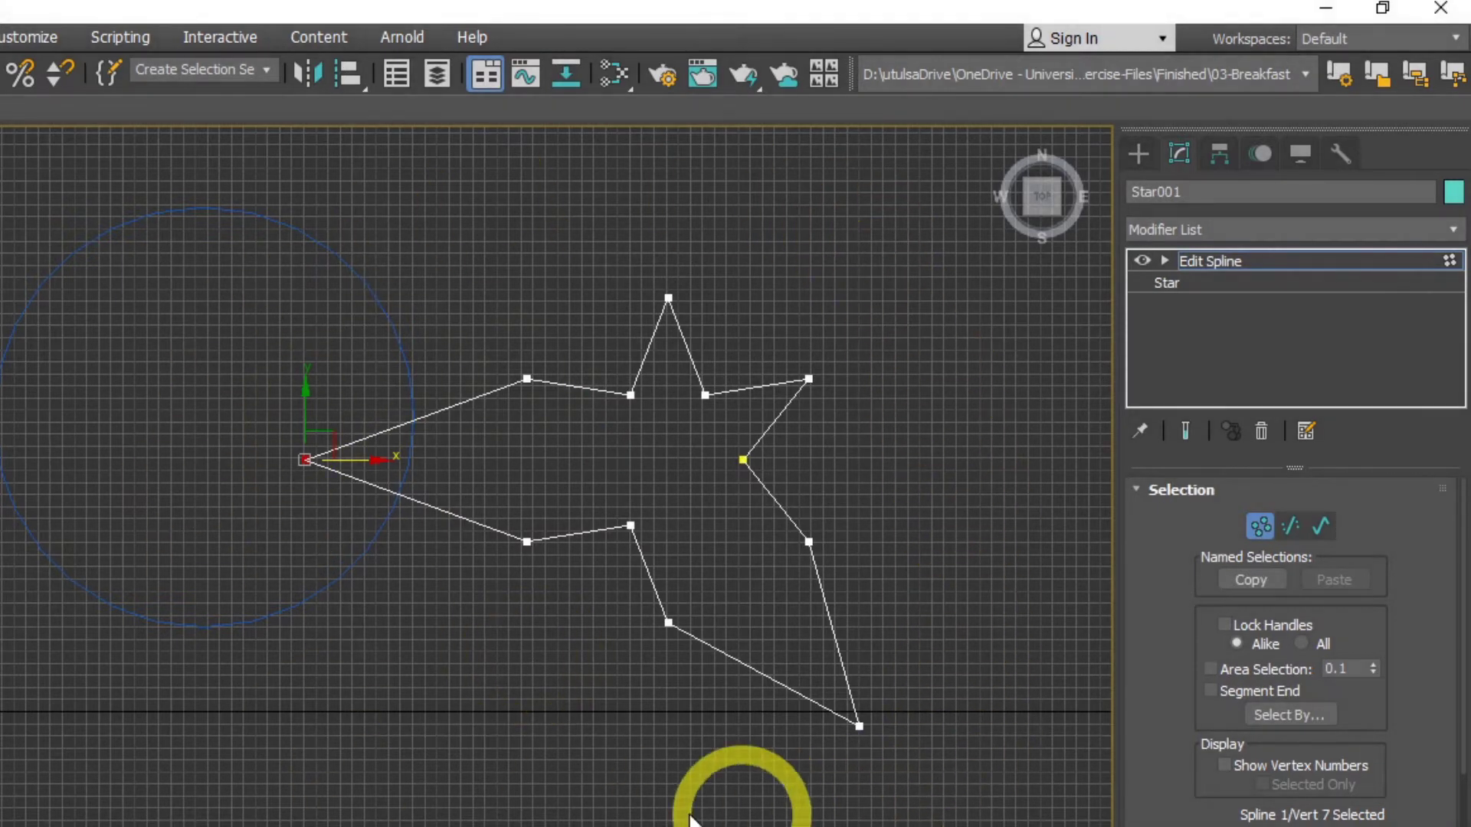
drag(724, 666, 668, 824)
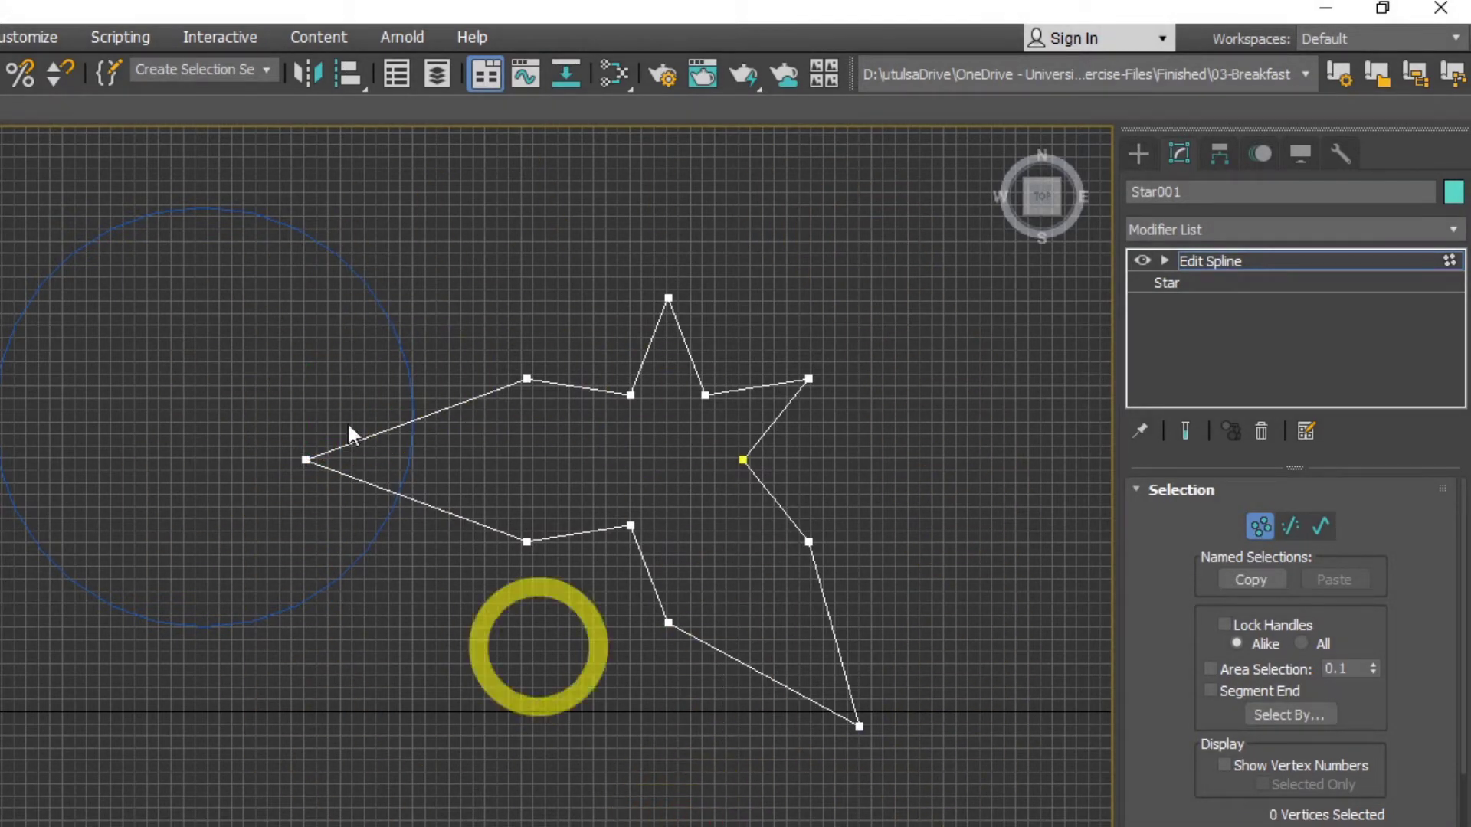
click(1259, 527)
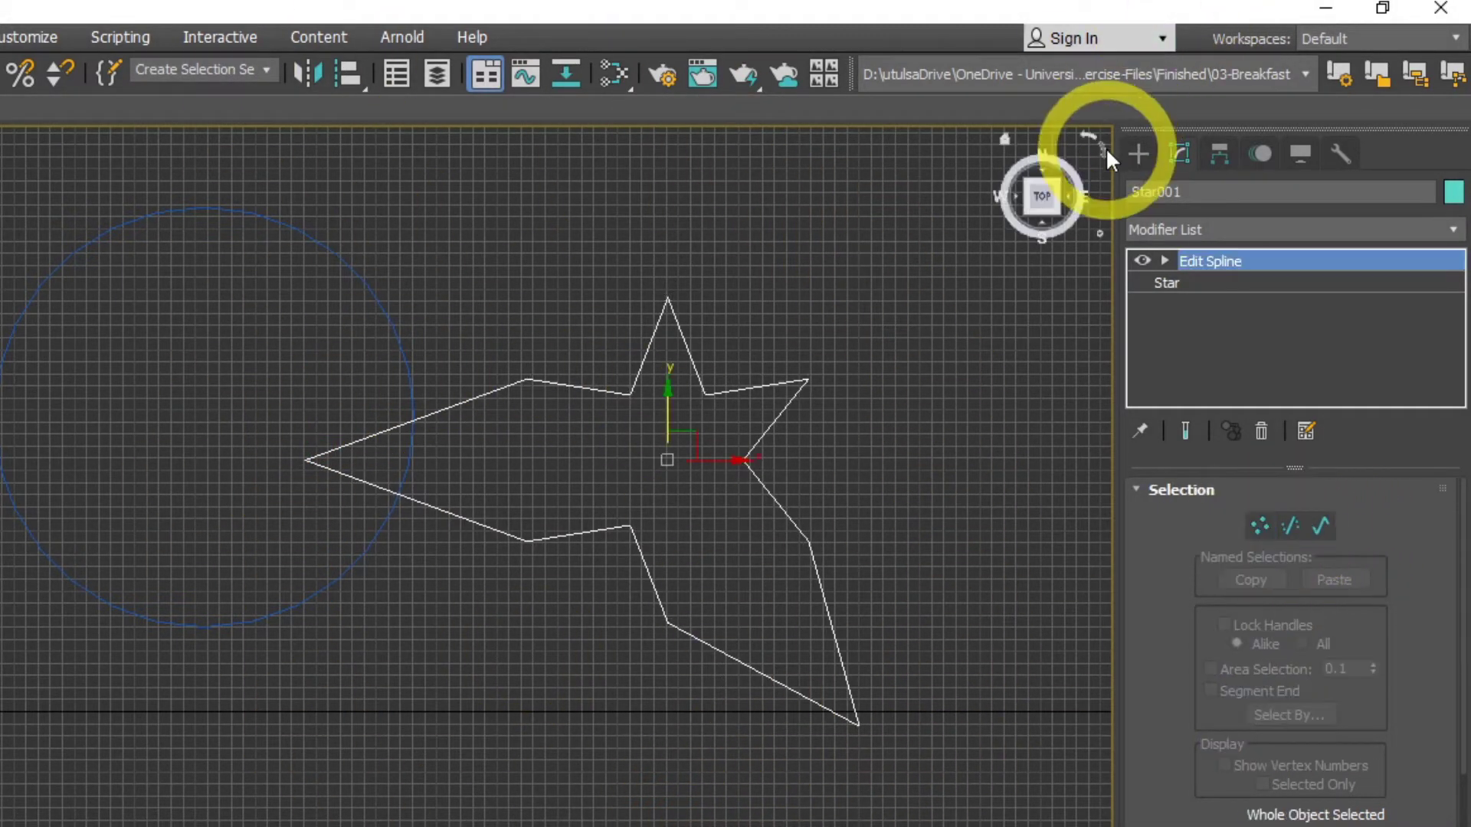
- Draw a closed, straight-sided Line spline with five vertices in the empty area below the circle
click(1138, 156)
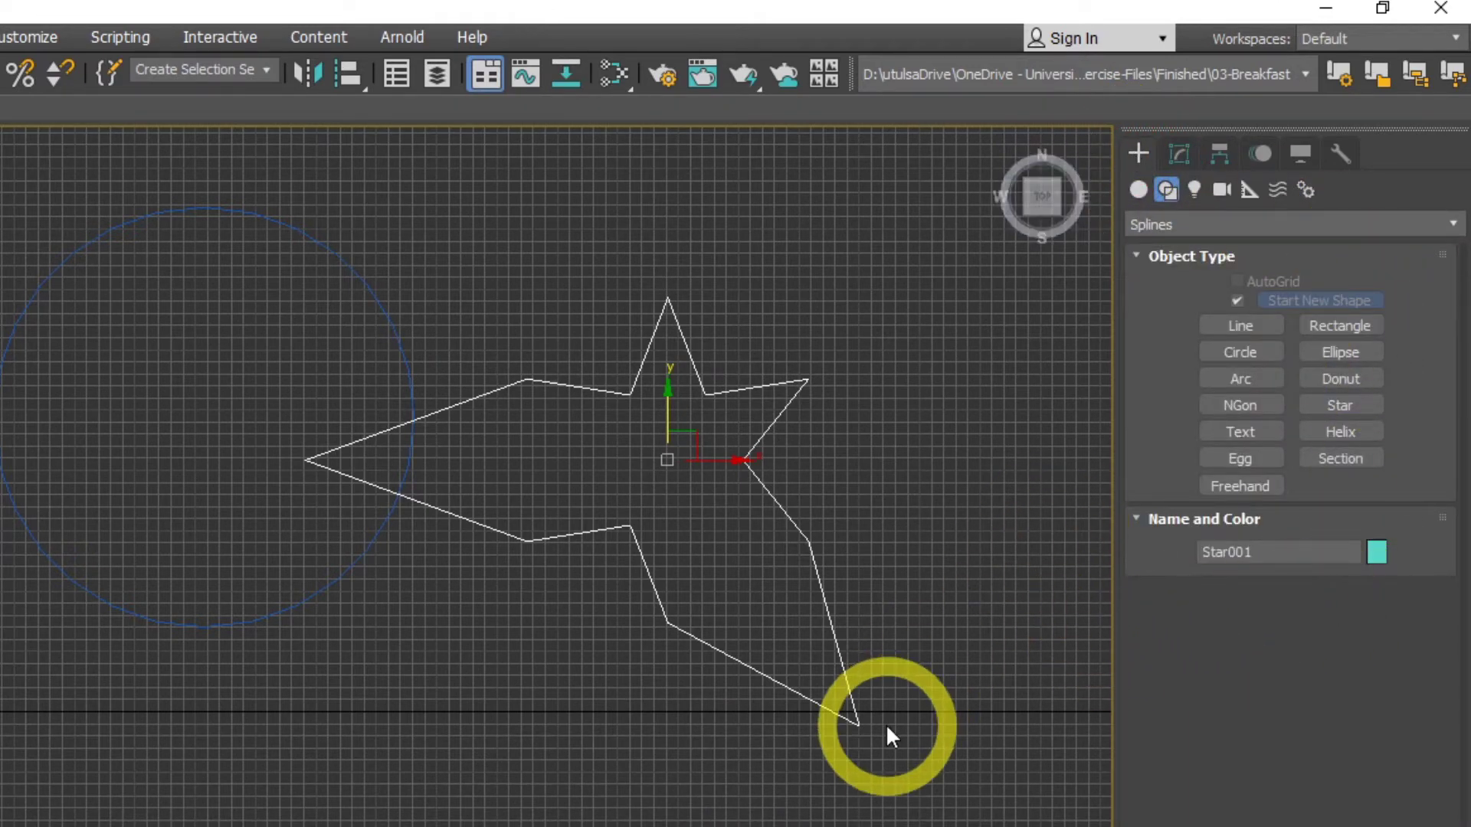
middle_drag(693, 775, 986, 694)
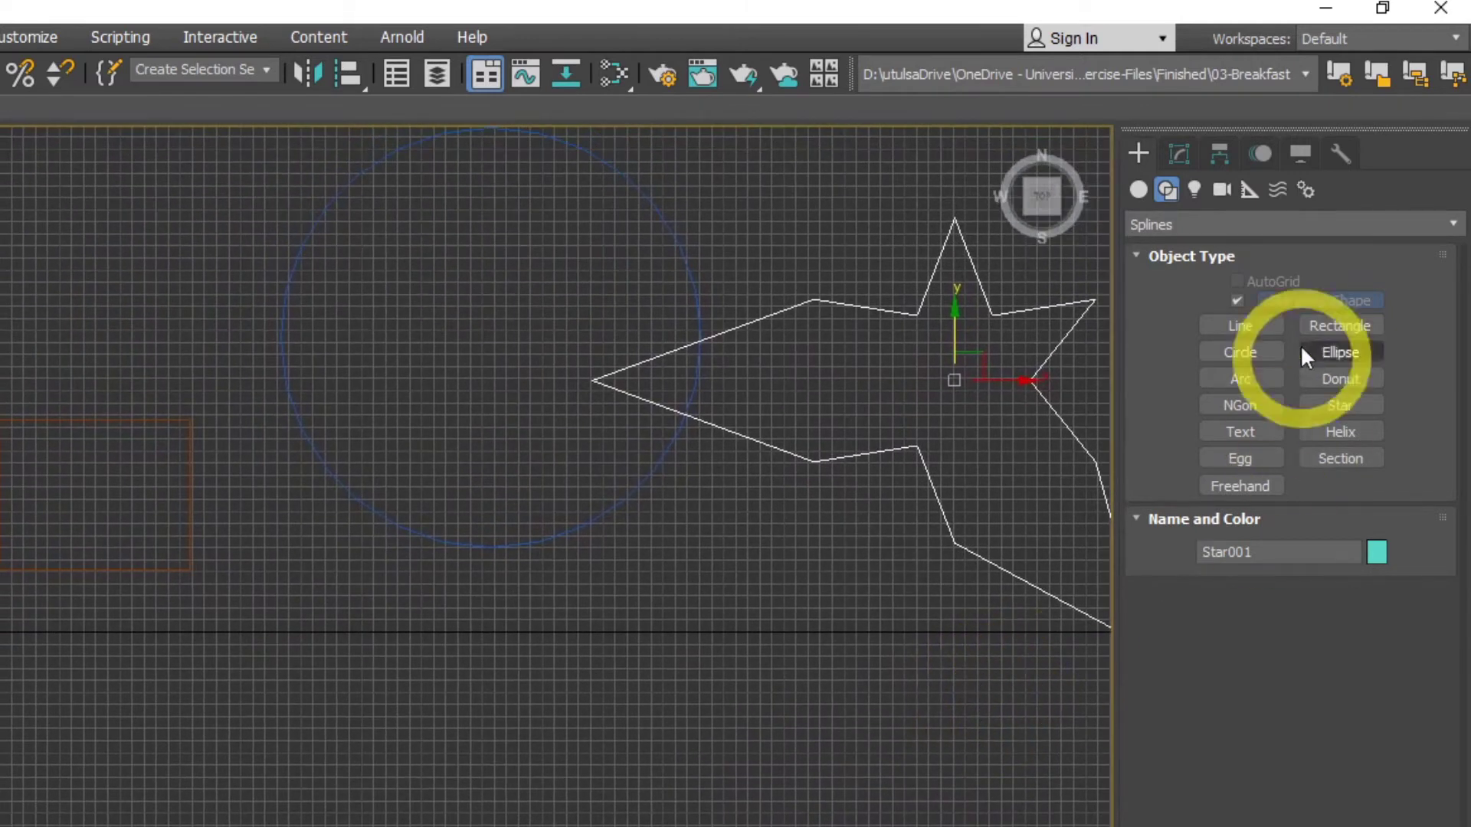
click(1250, 326)
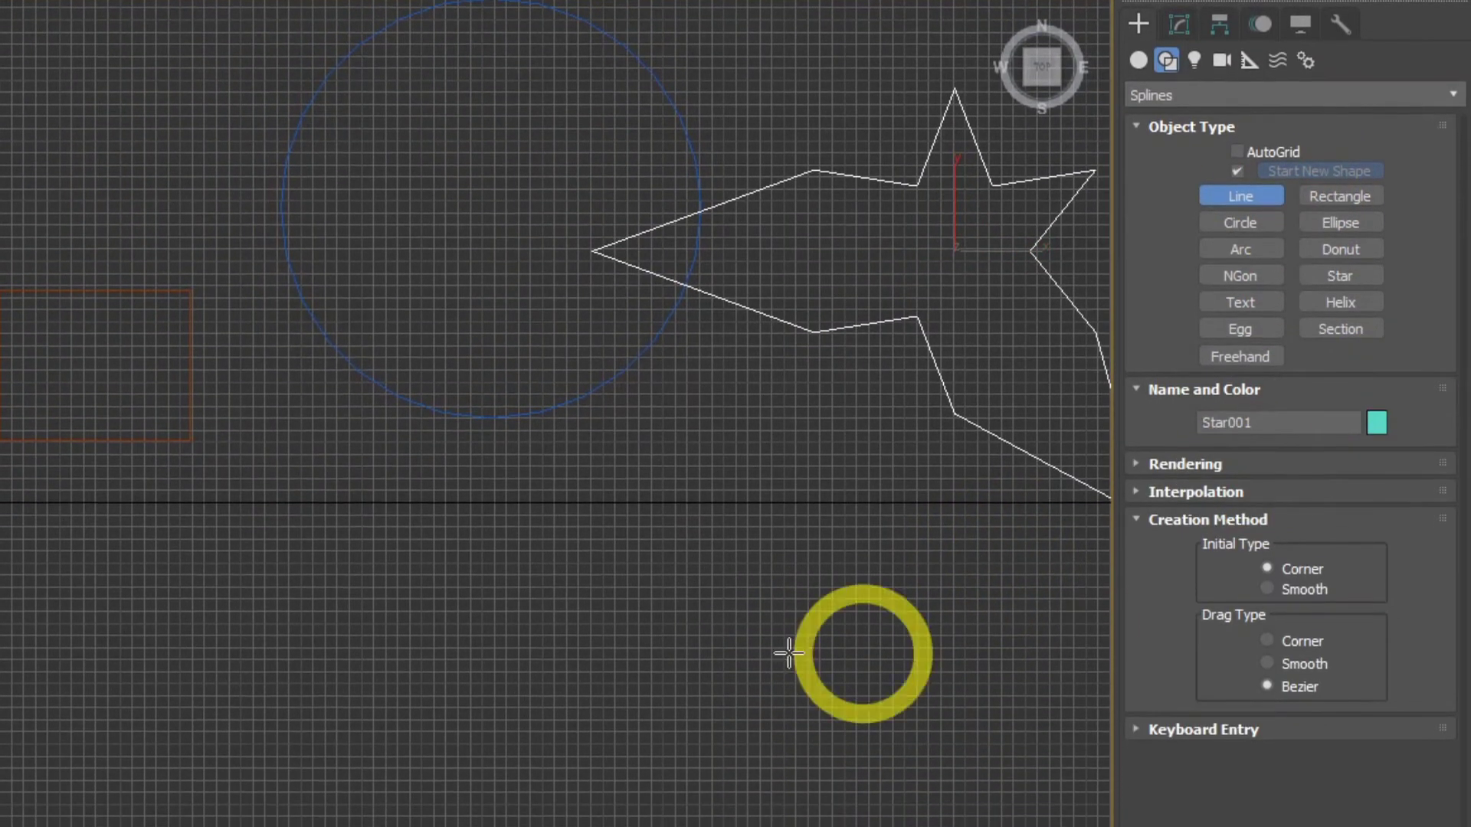
click(44, 651)
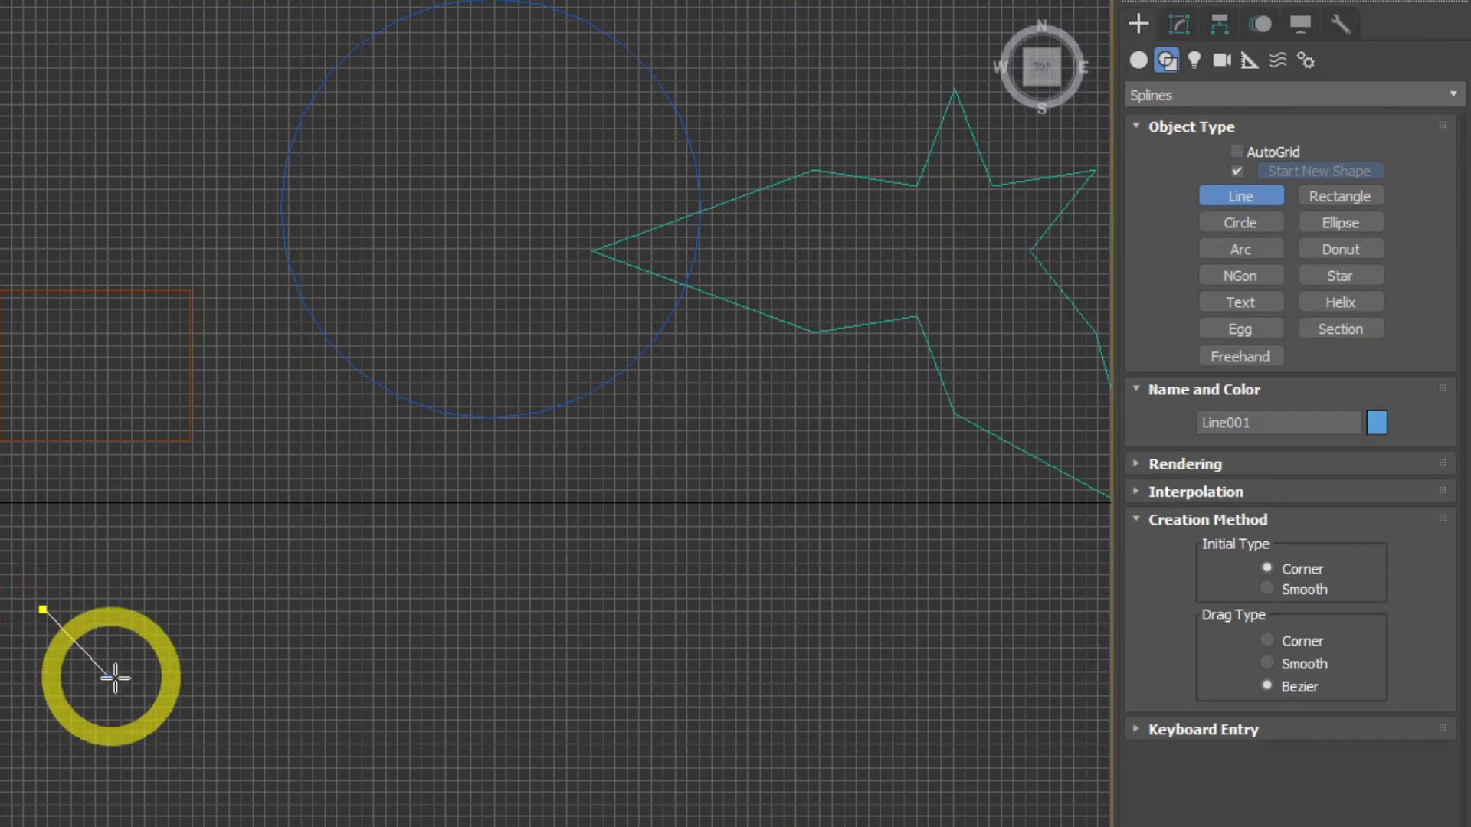
click(348, 742)
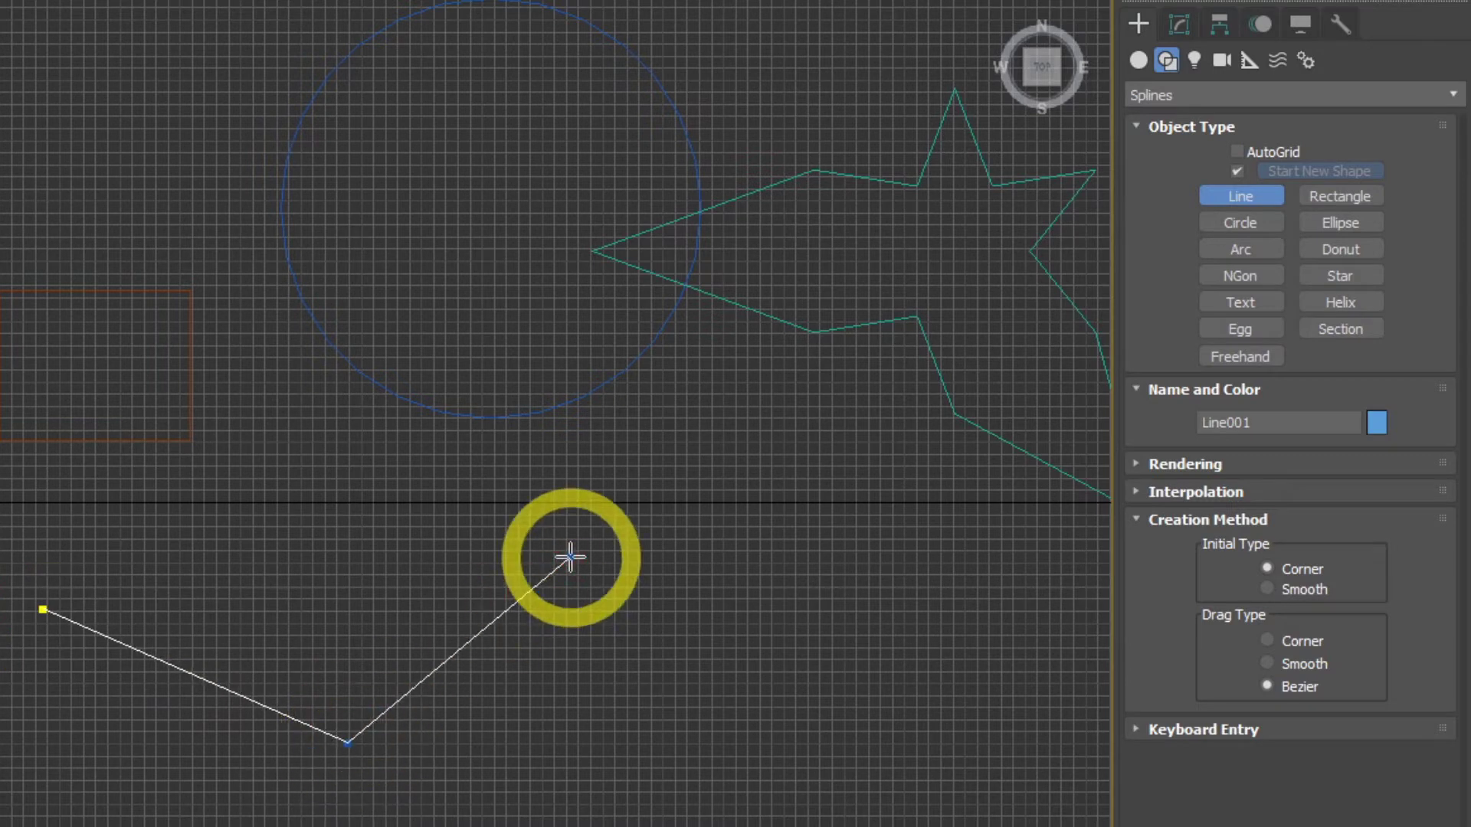
click(571, 558)
click(327, 591)
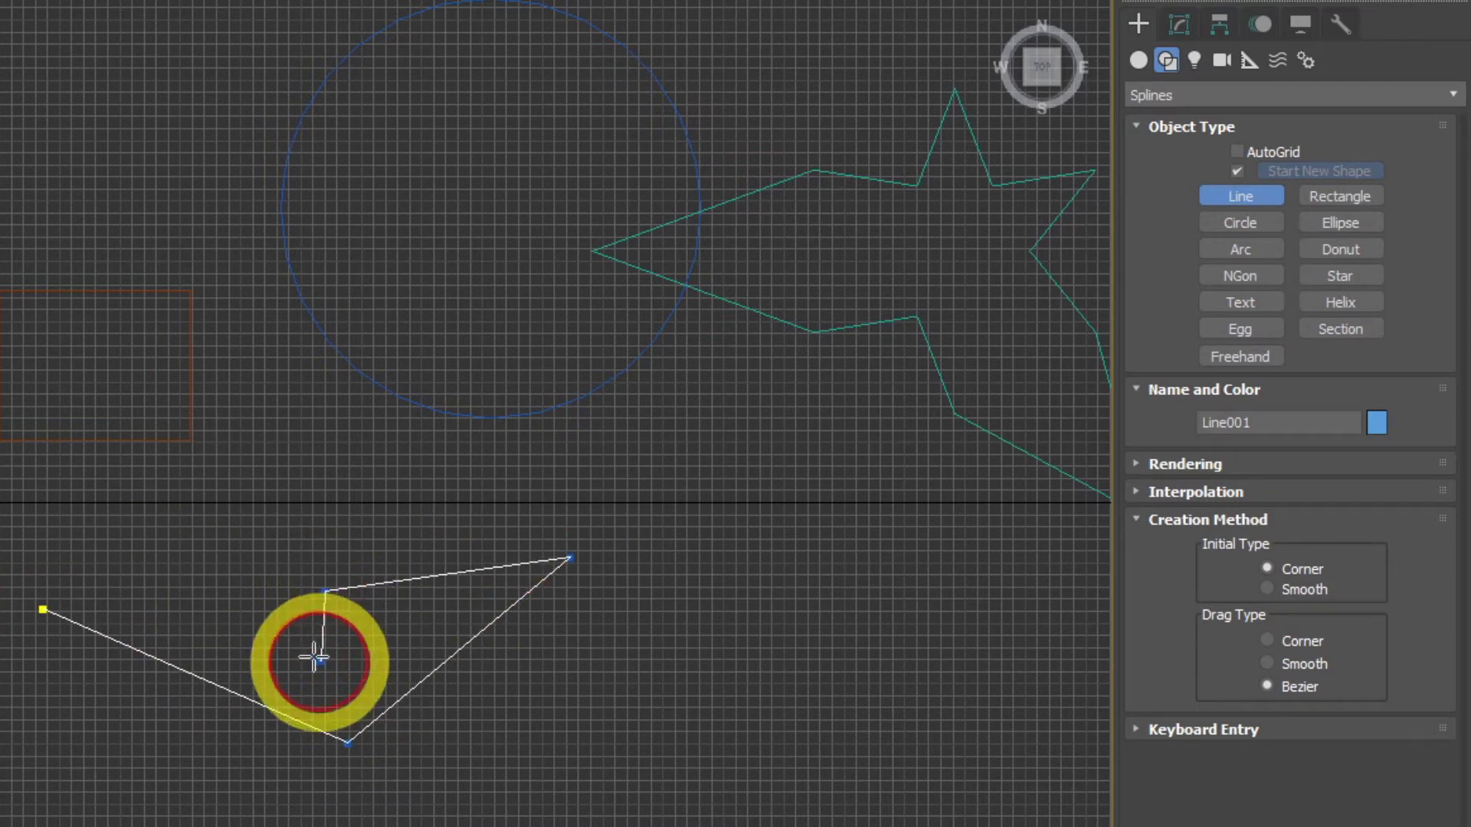
click(321, 661)
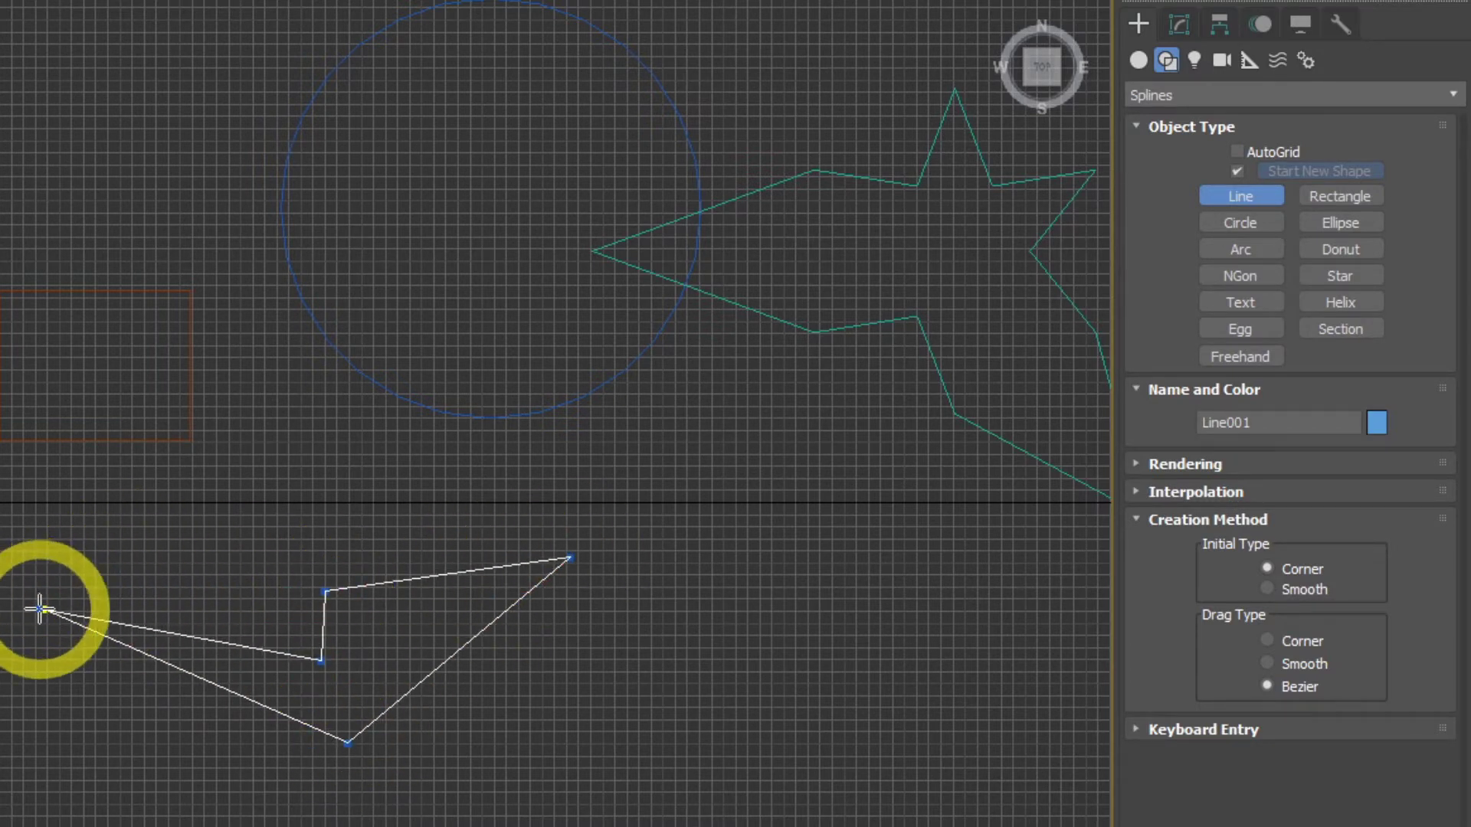
drag(39, 609, 43, 609)
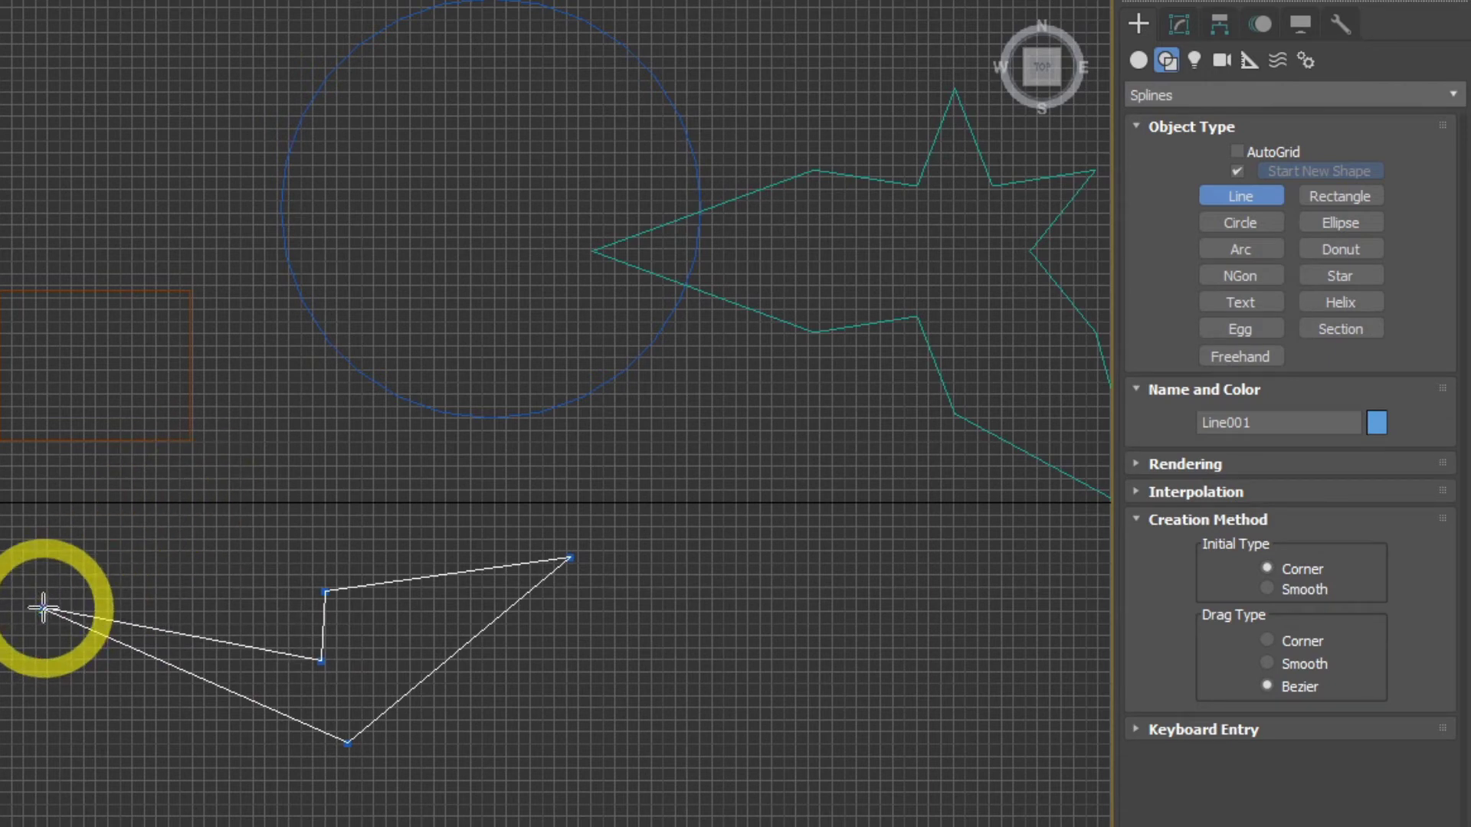
click(43, 608)
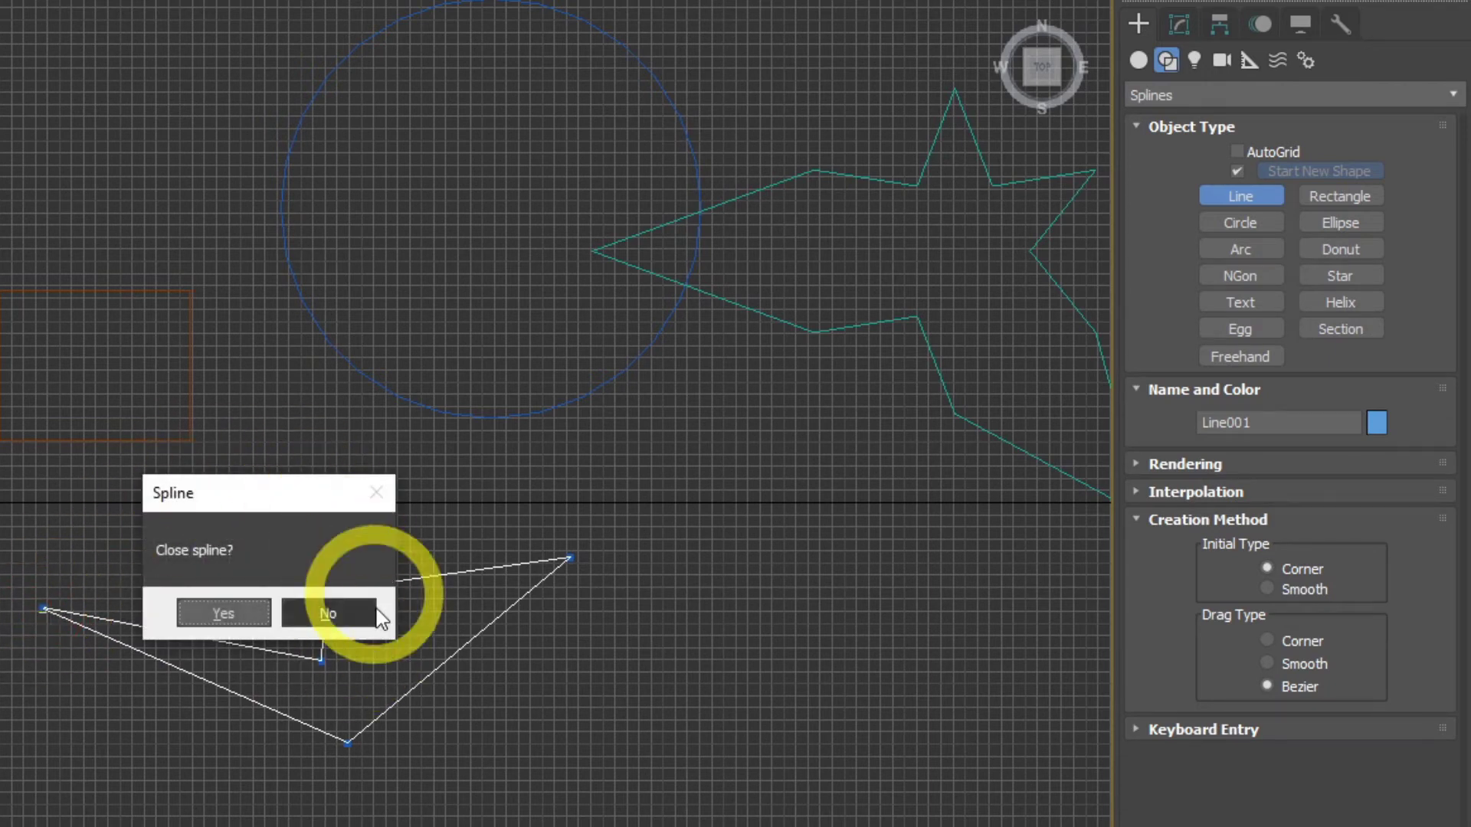
click(223, 614)
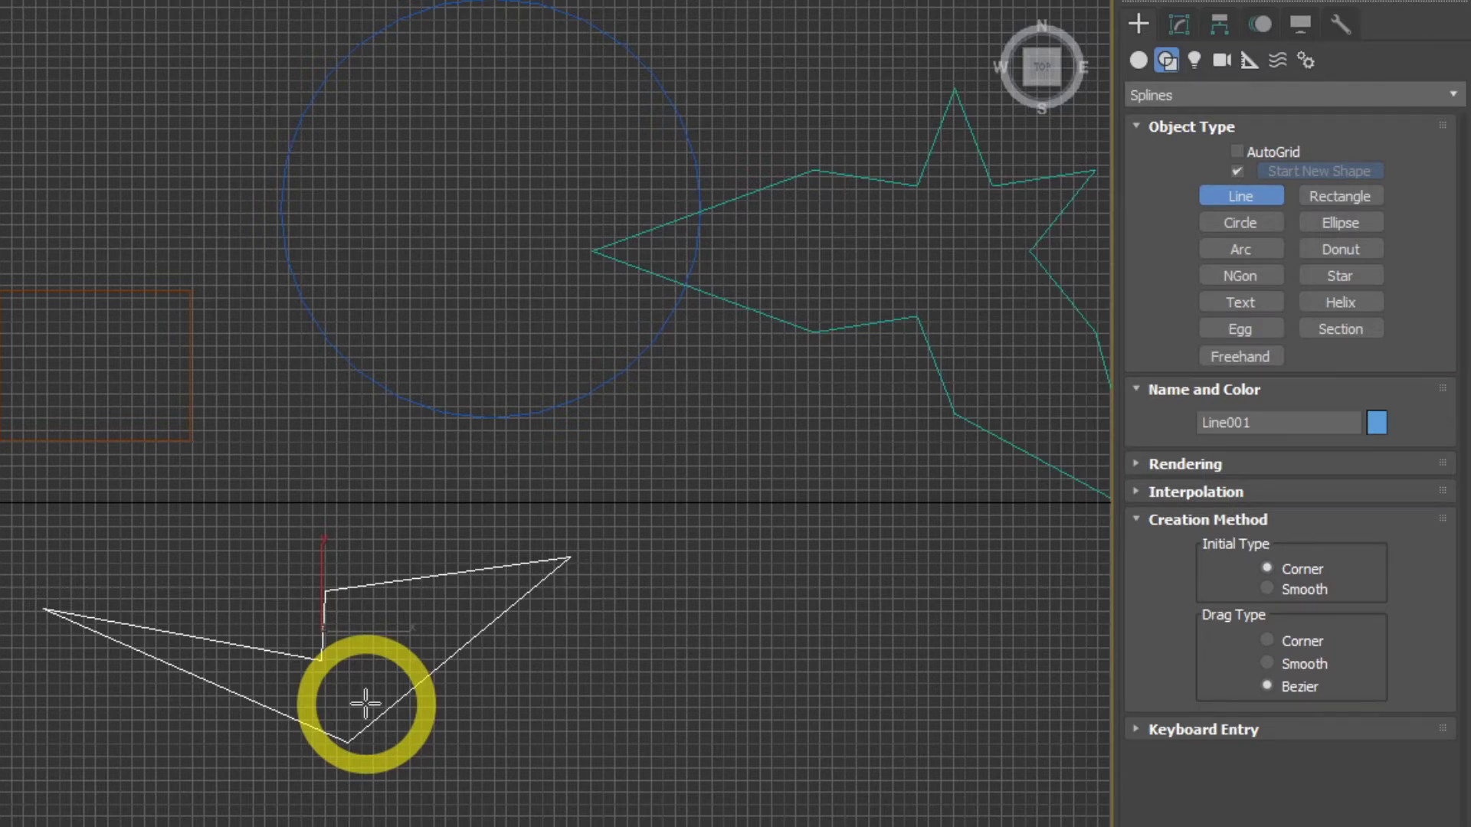
- Draw a closed, curved Line spline with six vertices below the star, giving all vertices except the start and the top corner Bezier curves
middle_drag(821, 499, 490, 346)
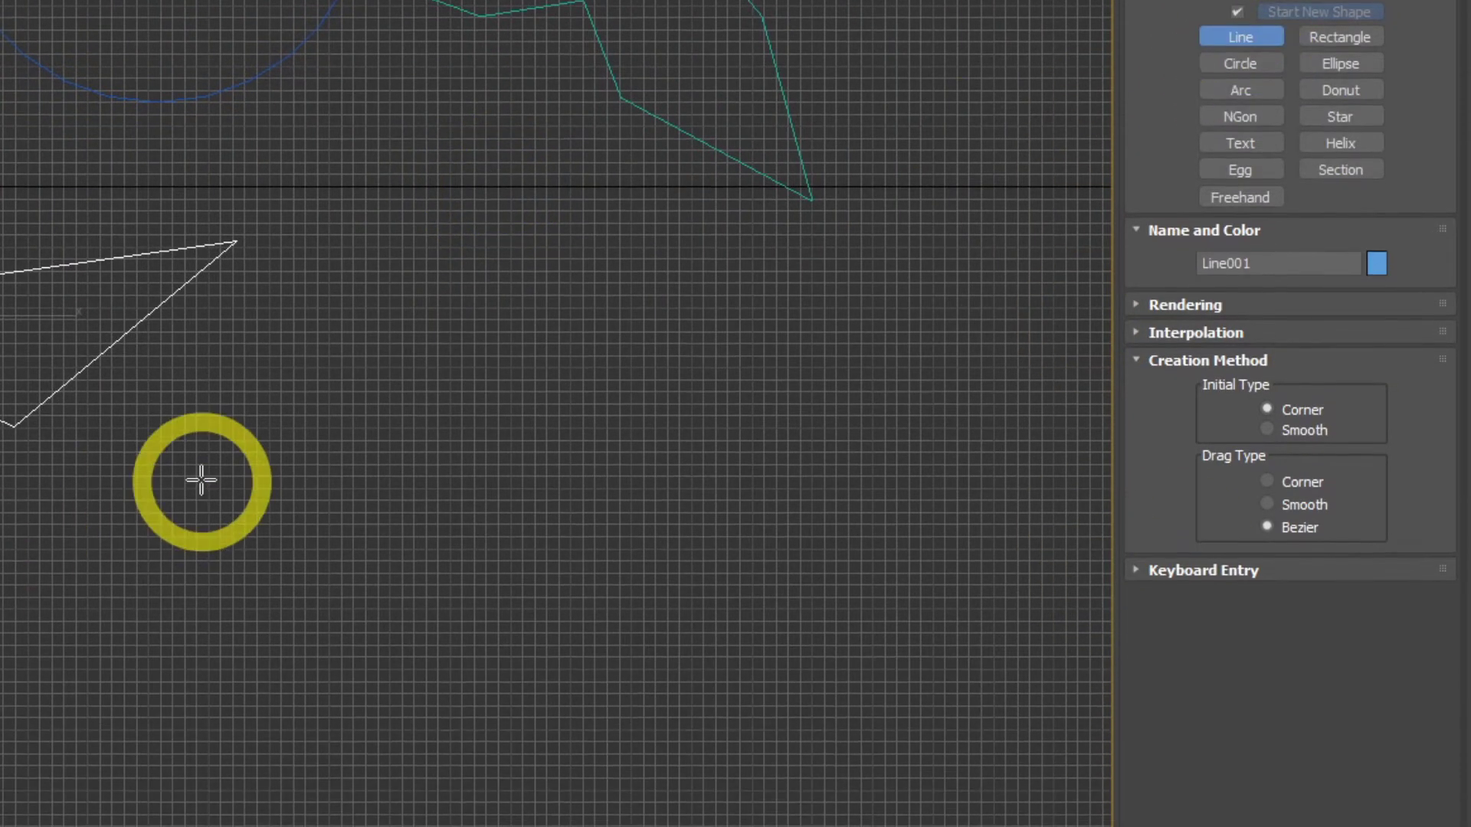
click(200, 473)
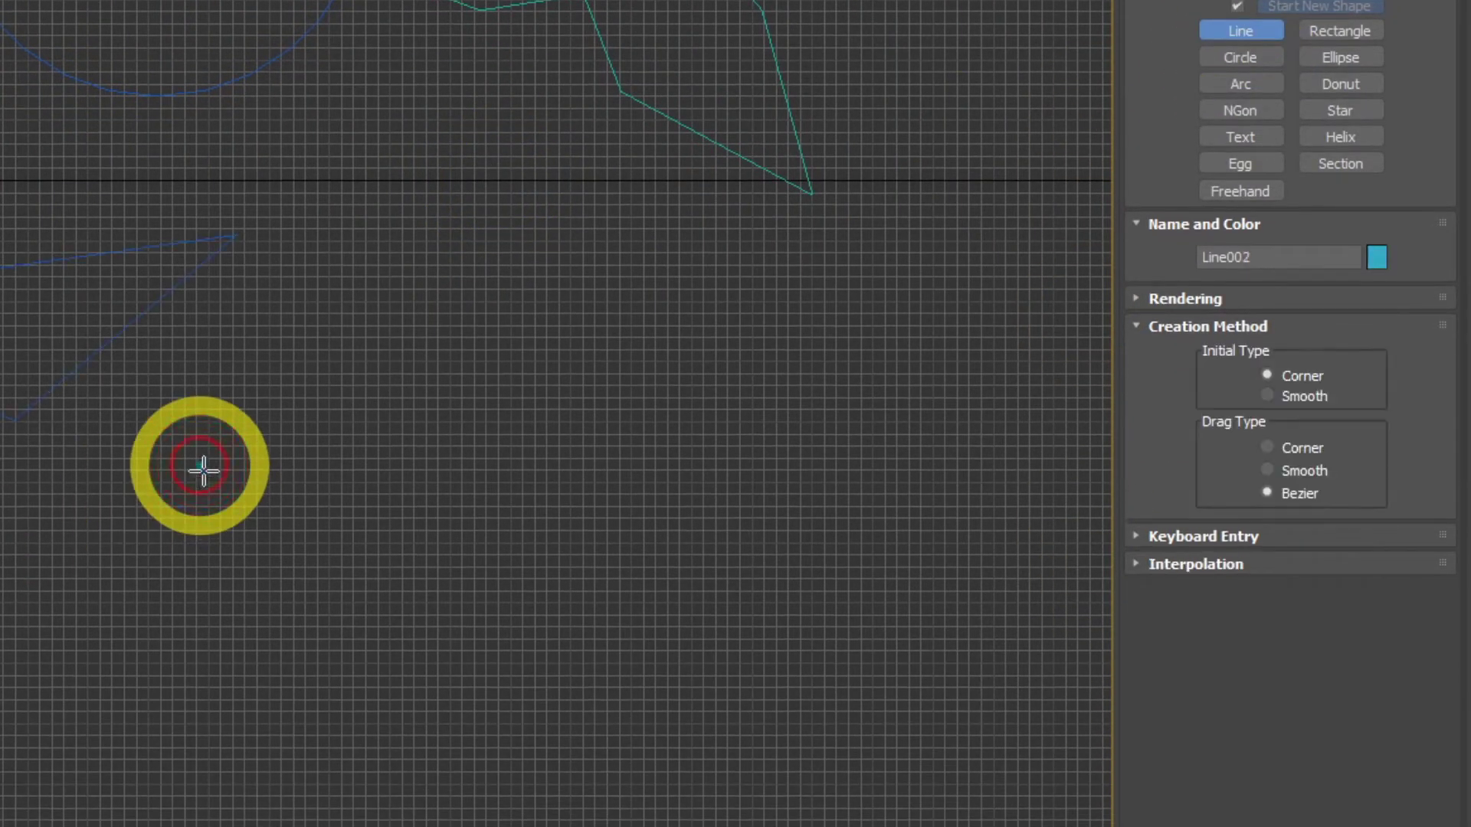
drag(363, 651, 531, 573)
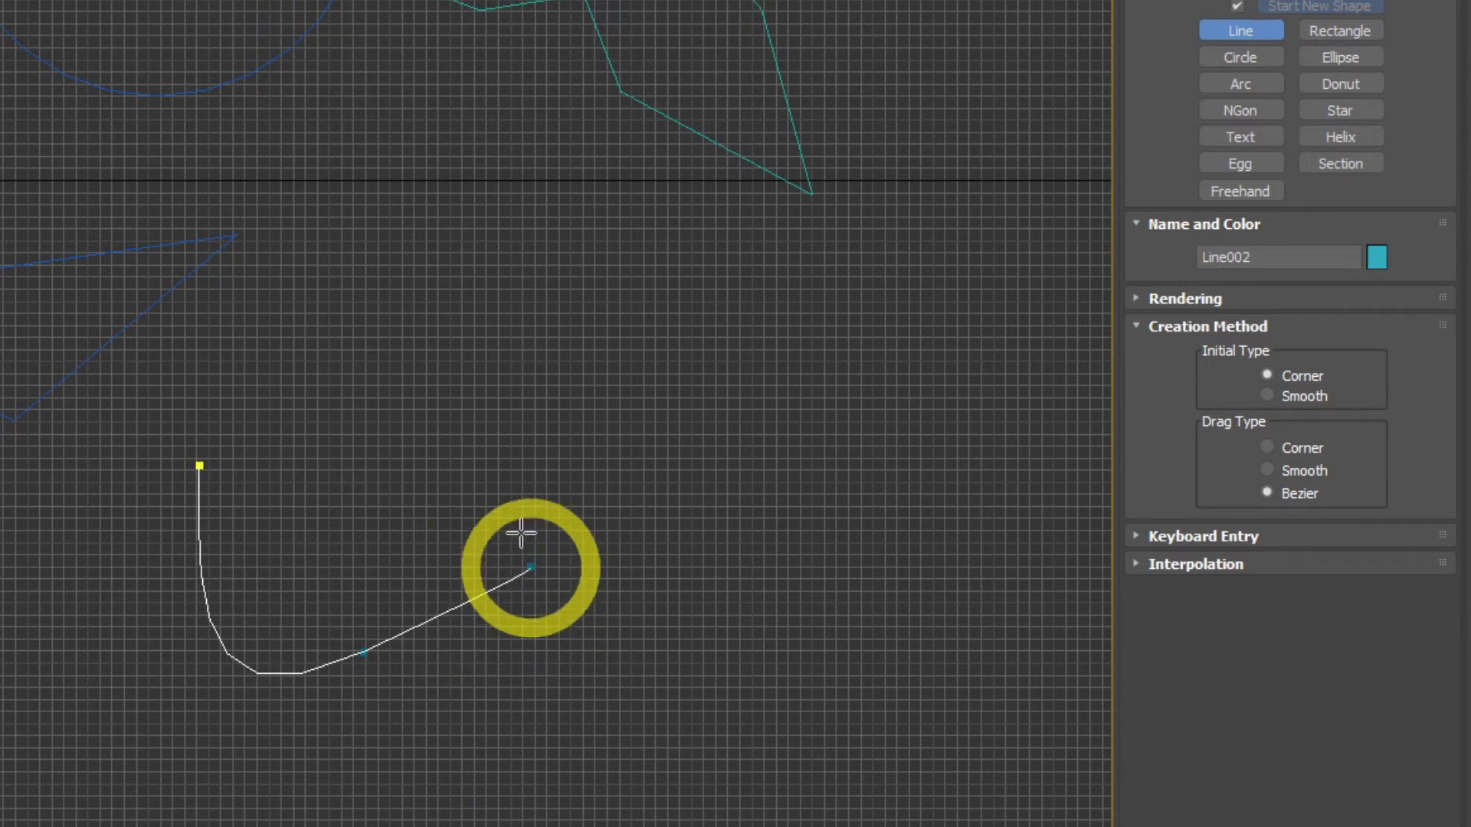
drag(511, 522, 486, 470)
drag(436, 427, 443, 342)
drag(283, 372, 299, 463)
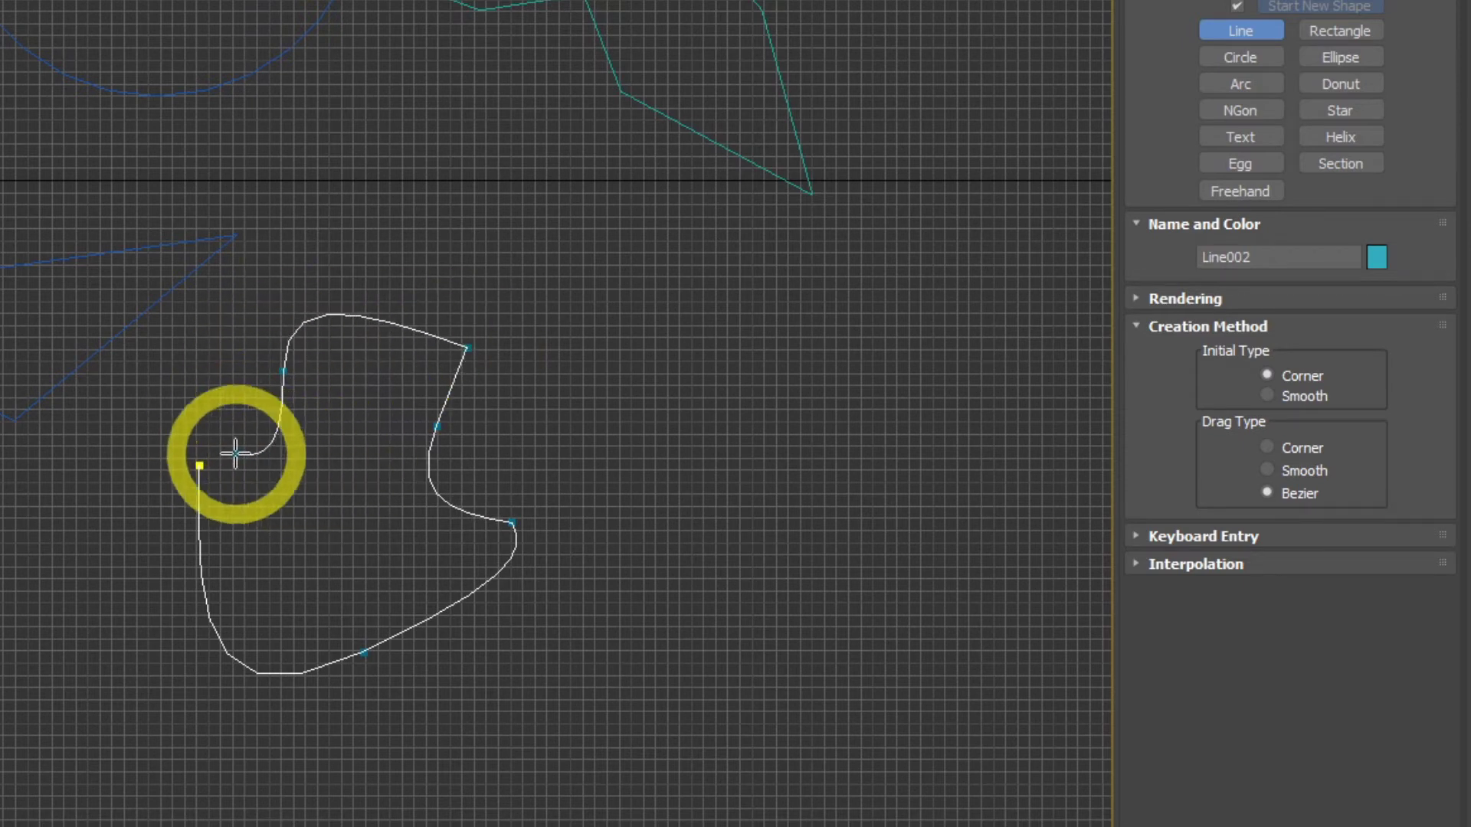
click(200, 465)
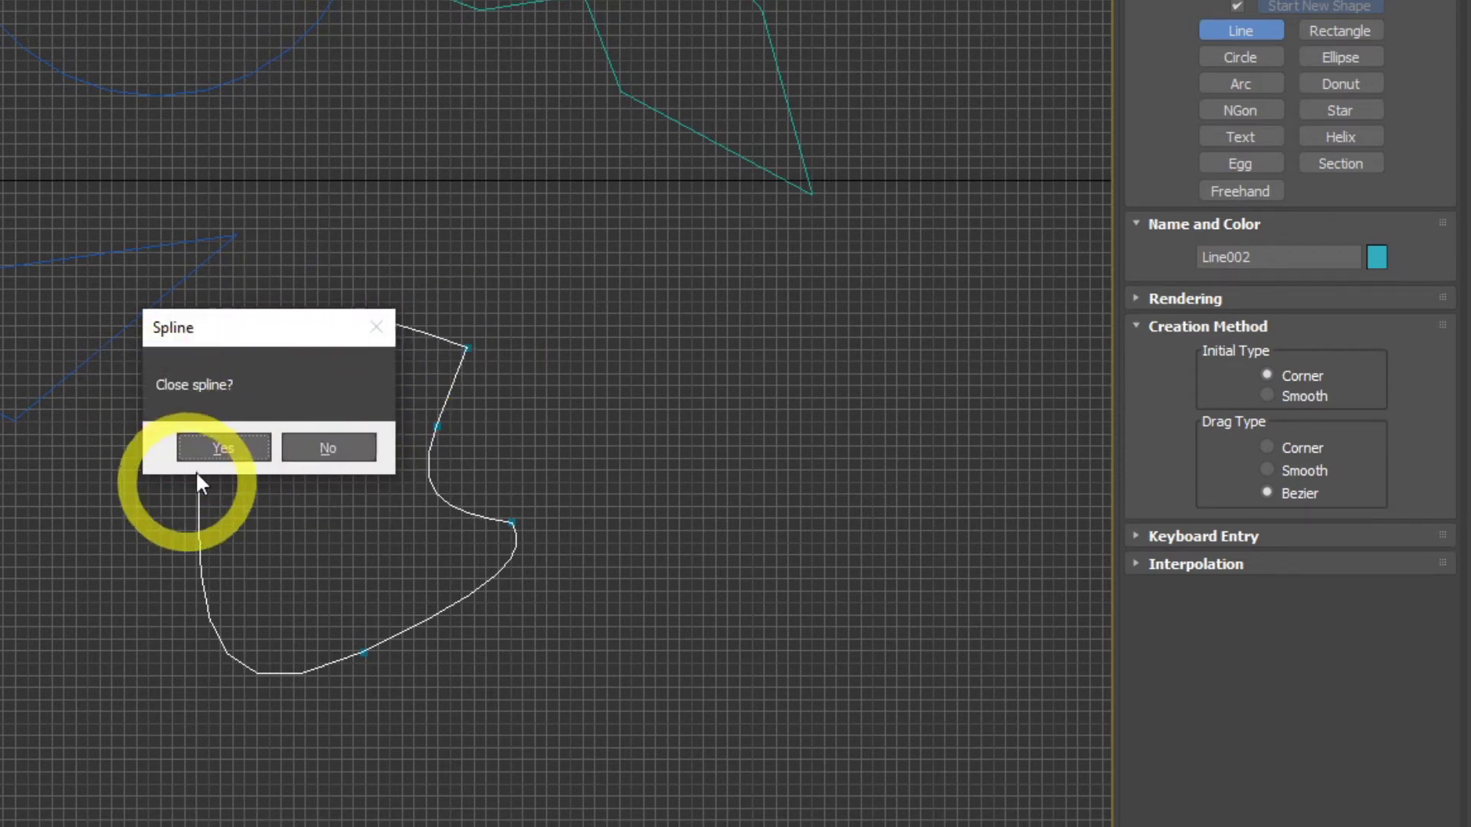
click(229, 450)
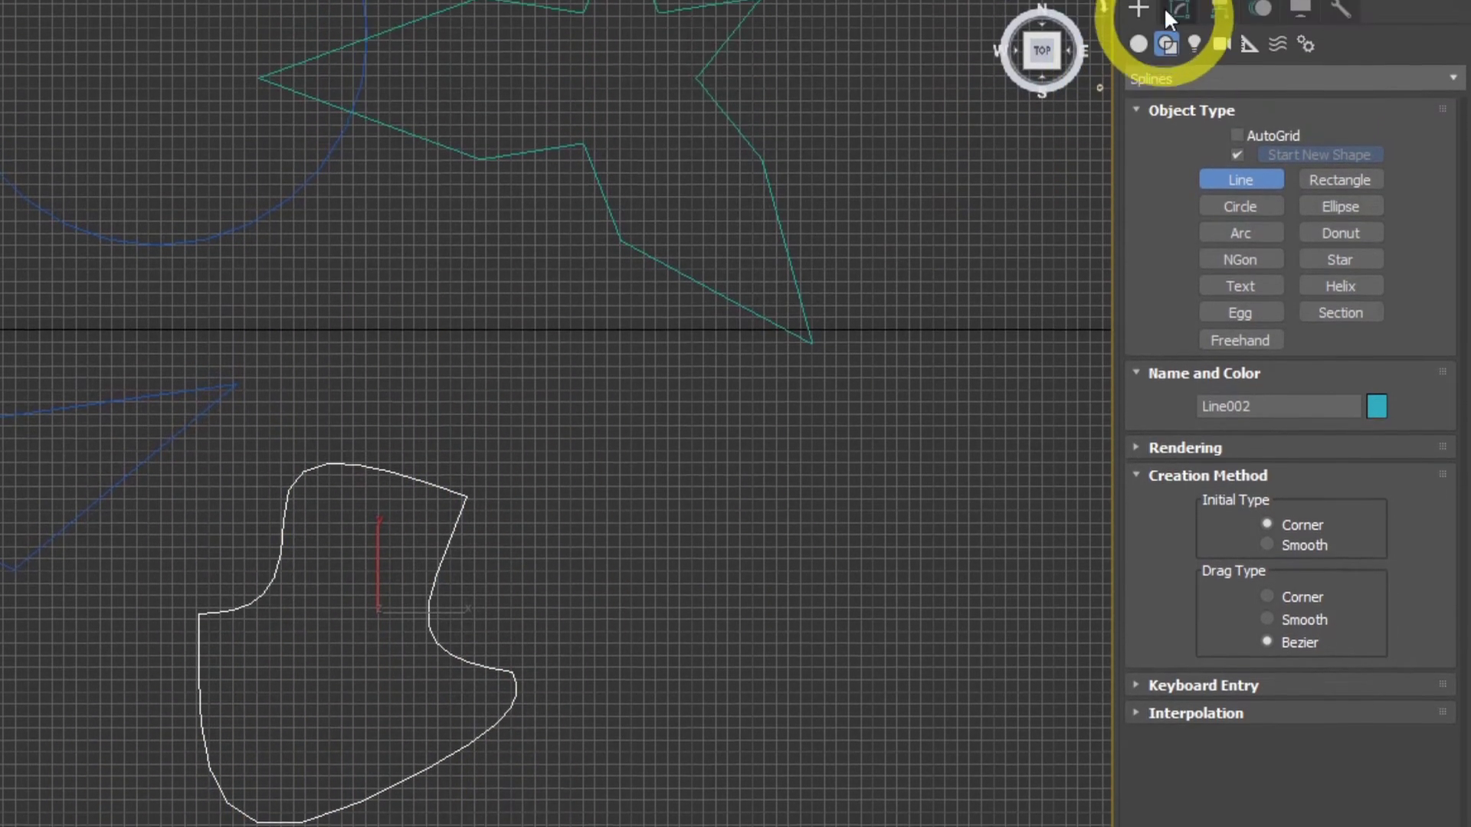
- At Vertex level of the curved spline, select its sharp upper-right vertex and convert it from Corner to Bezier
click(1177, 44)
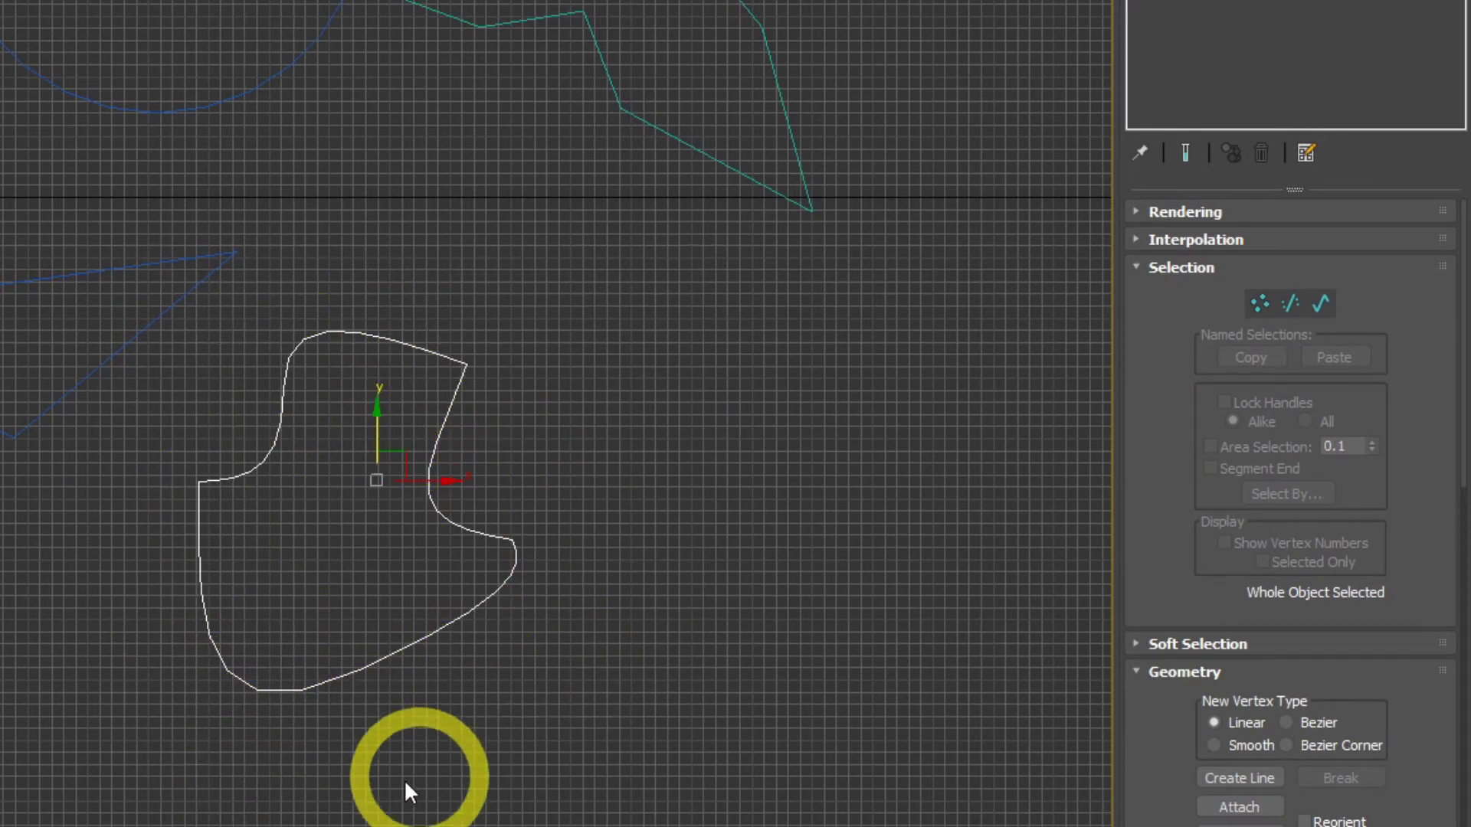
click(1260, 303)
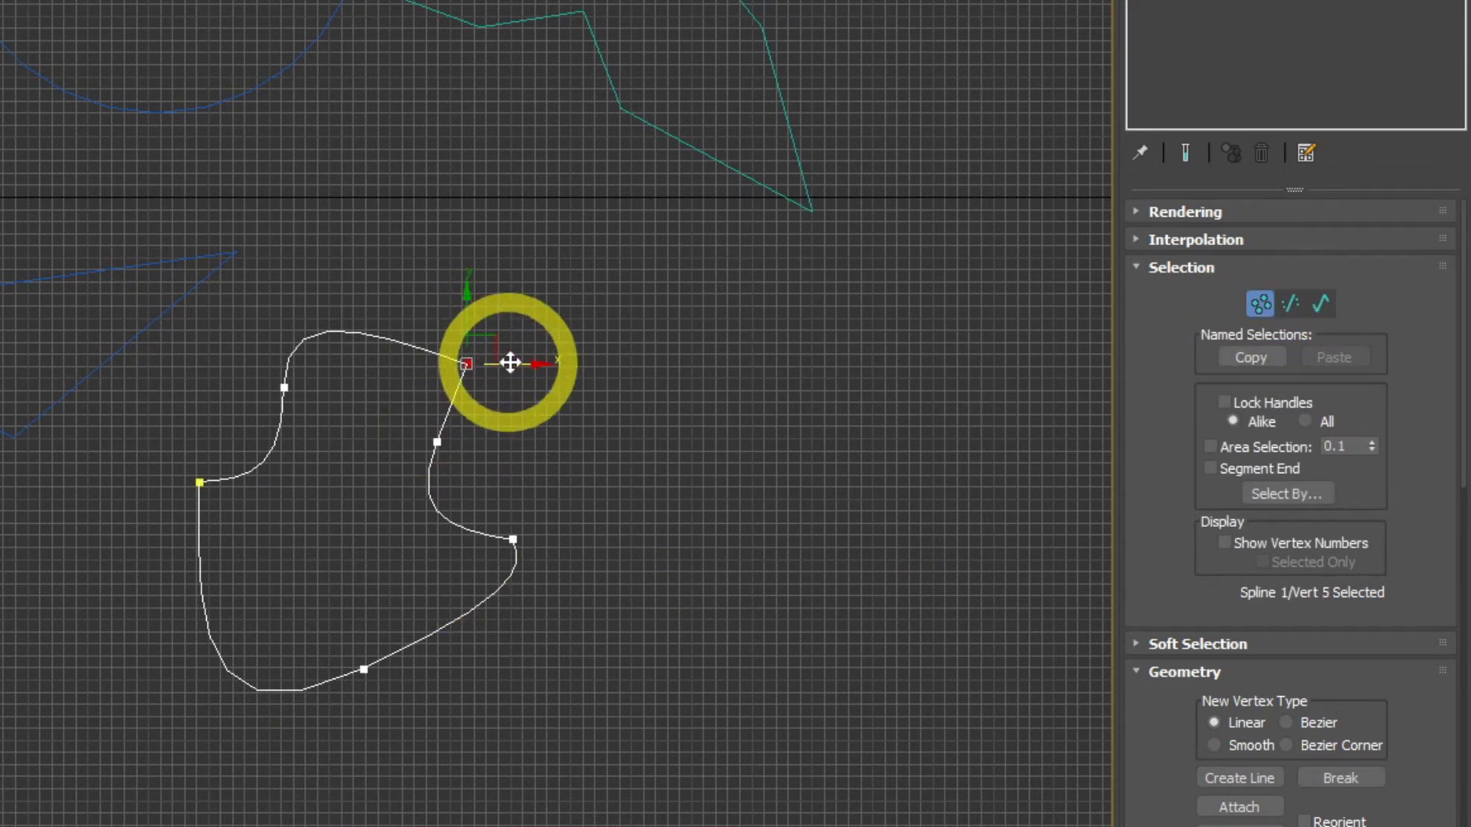
scroll(449, 391, up, 4)
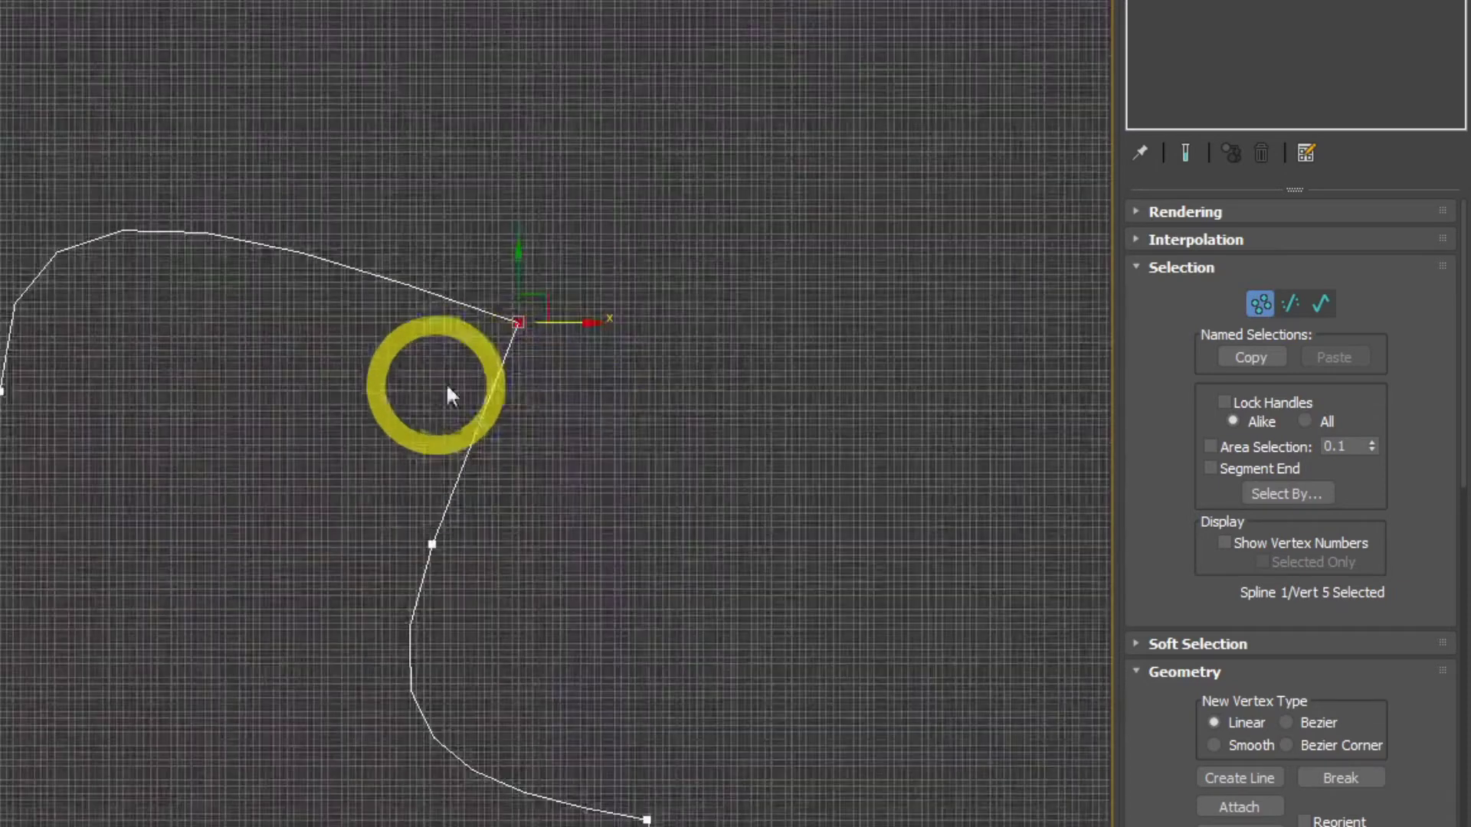
scroll(584, 432, down, 2)
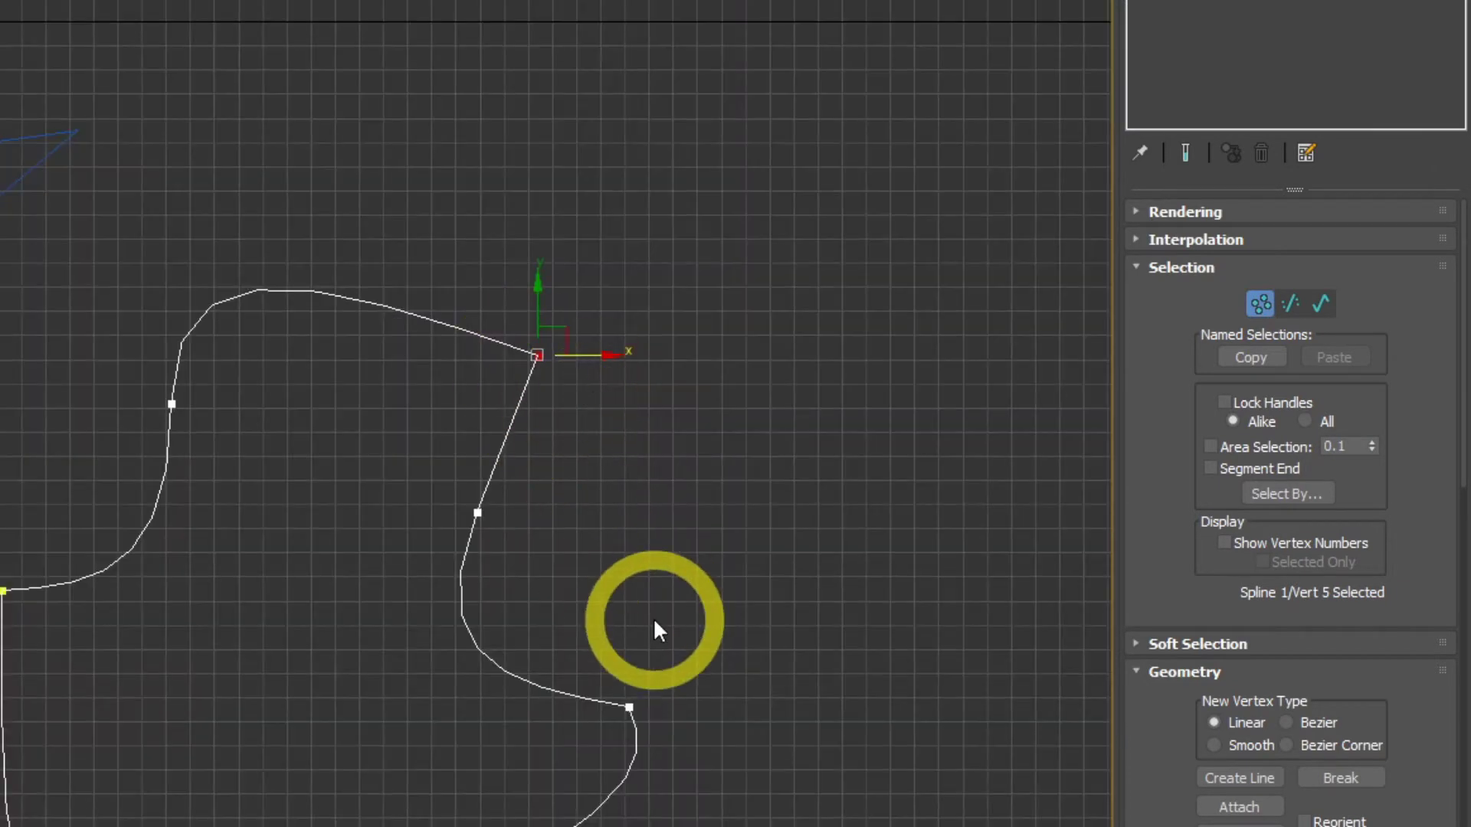
right_click(539, 357)
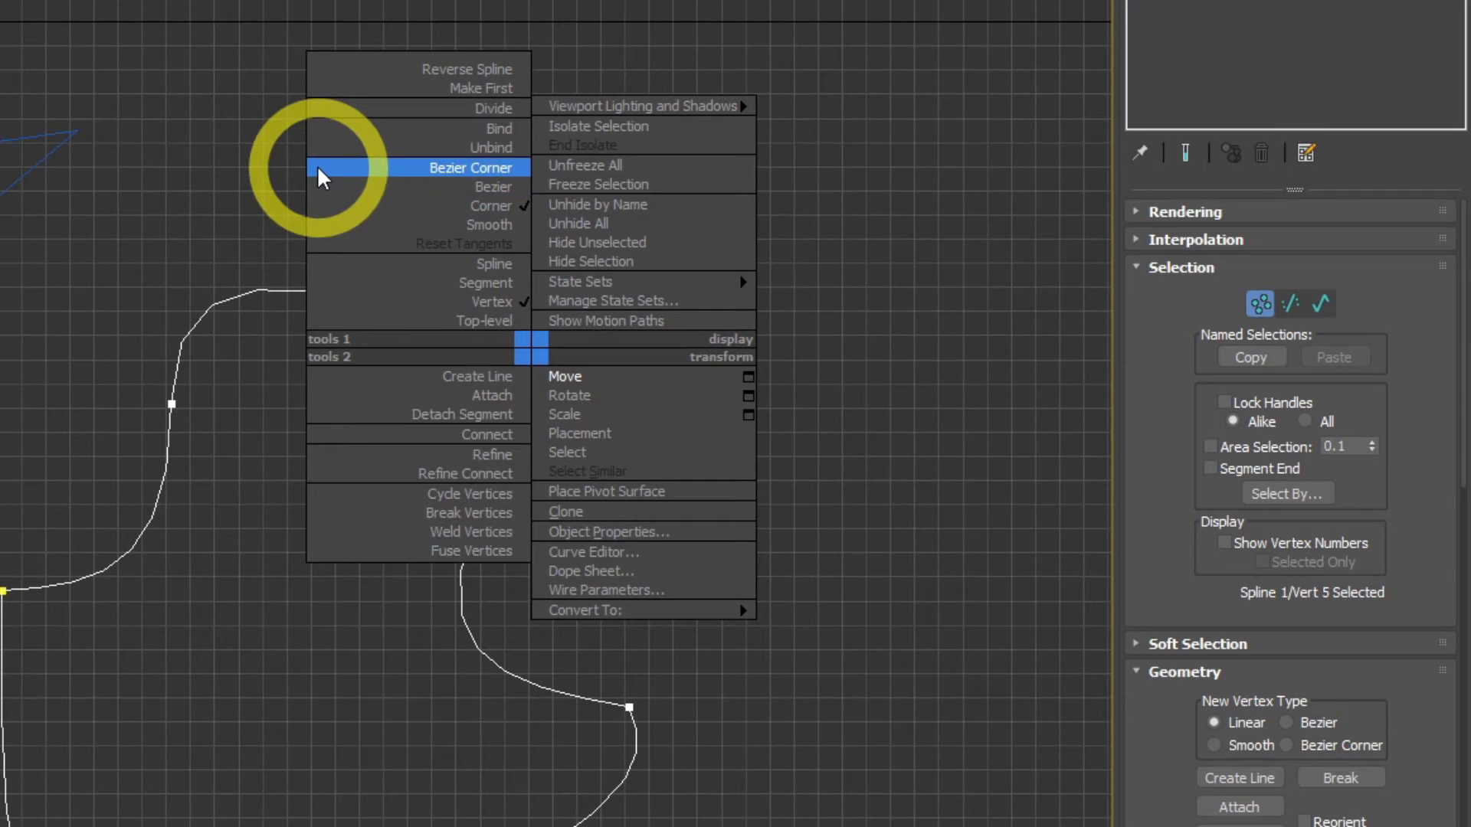
click(328, 187)
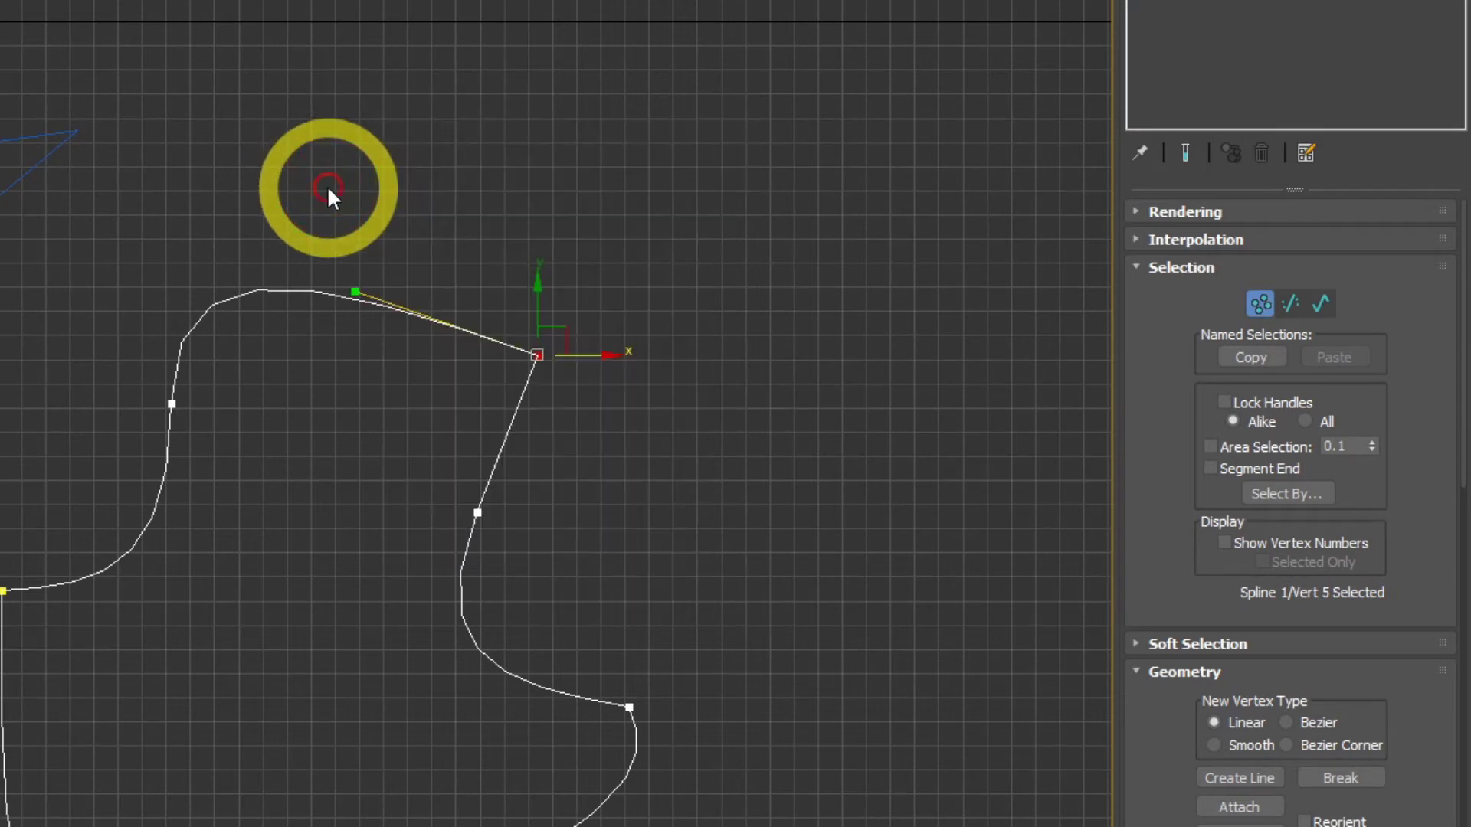
- Adjust the upper-right vertex's tangent handles and position to round that corner smoothly, clear the vertex selection and leave Vertex level
drag(358, 294, 540, 107)
right_click(538, 360)
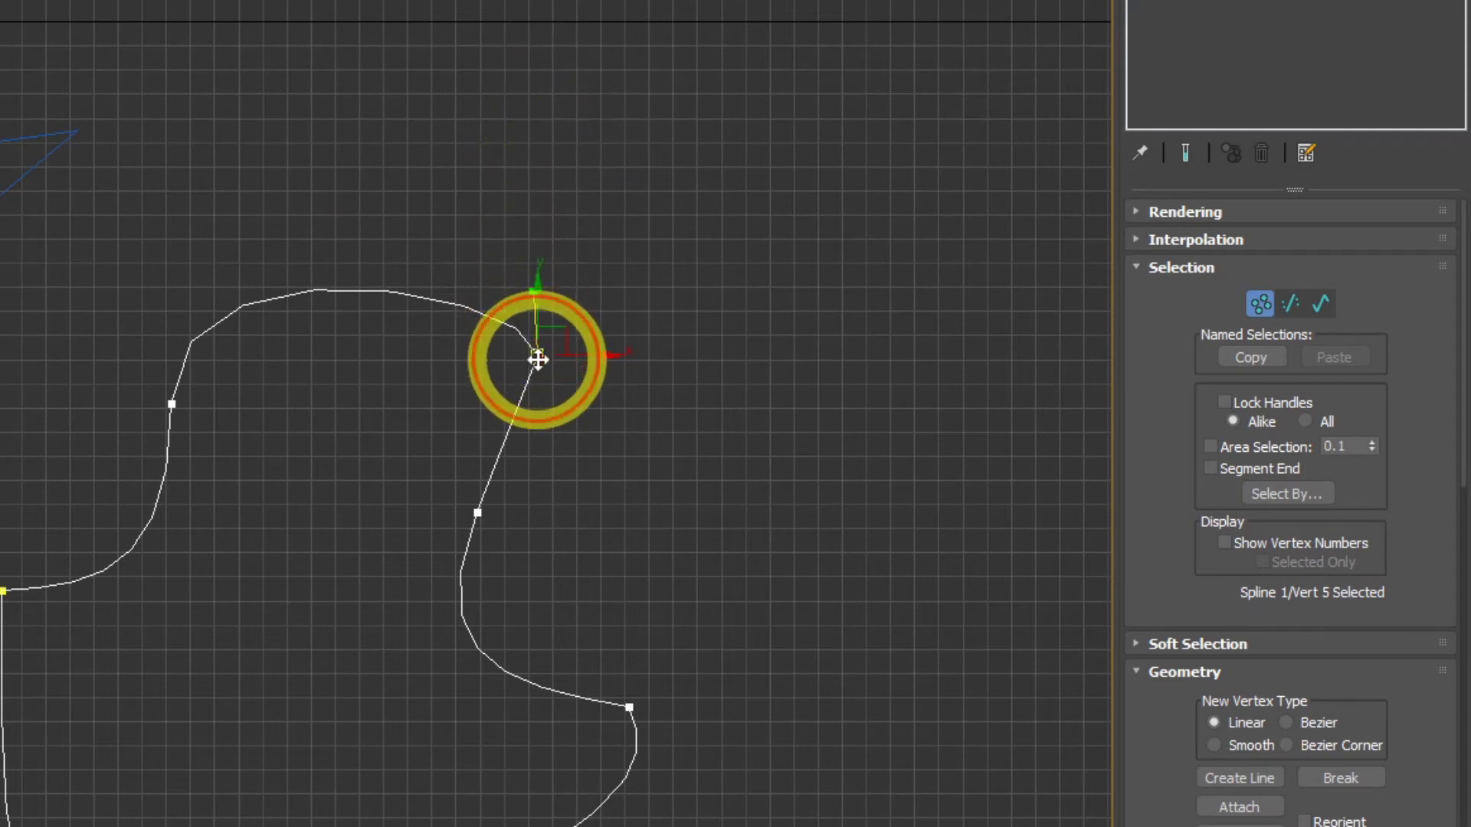
drag(538, 360, 514, 300)
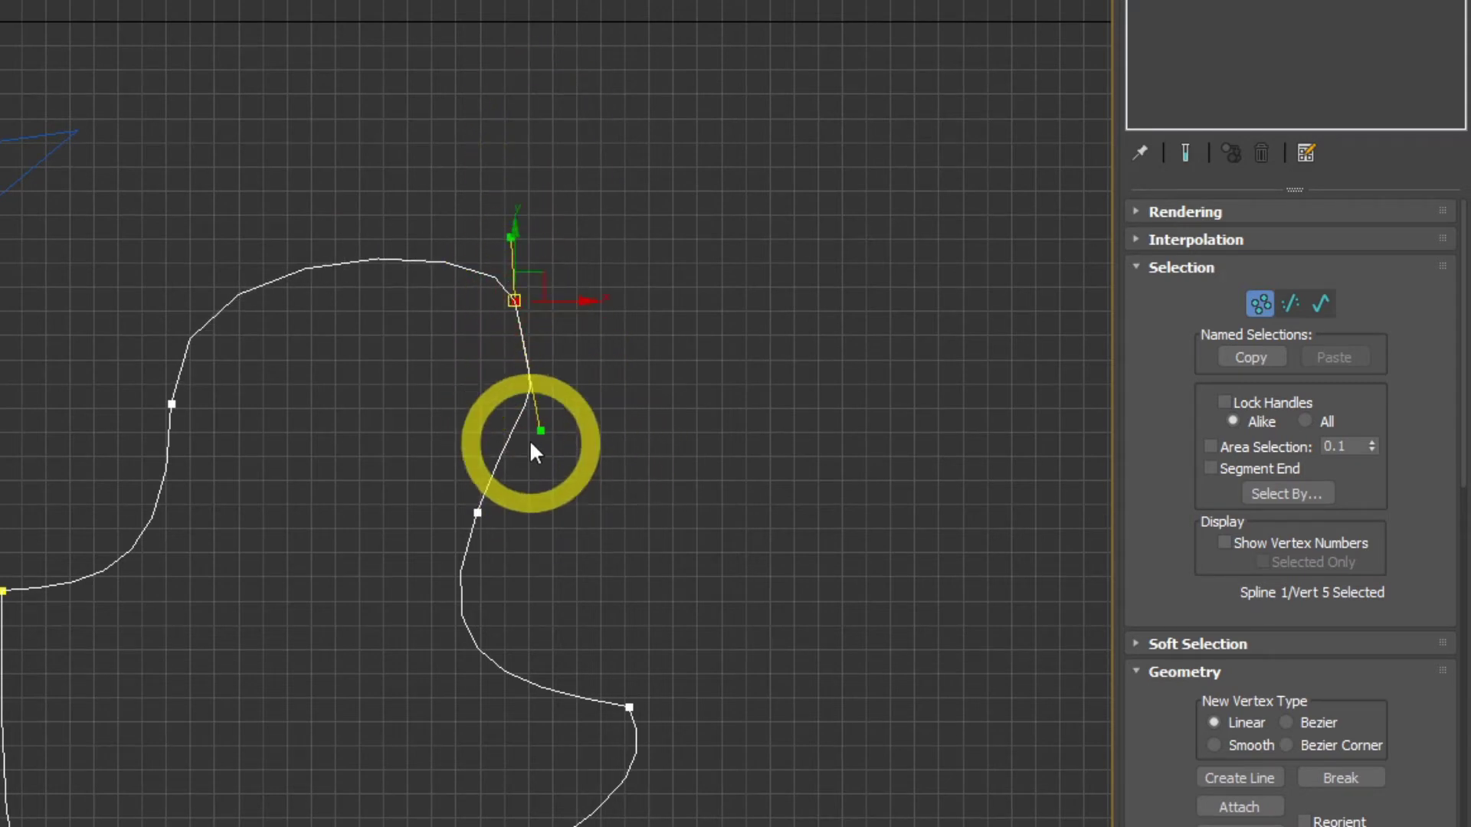
drag(539, 426, 634, 376)
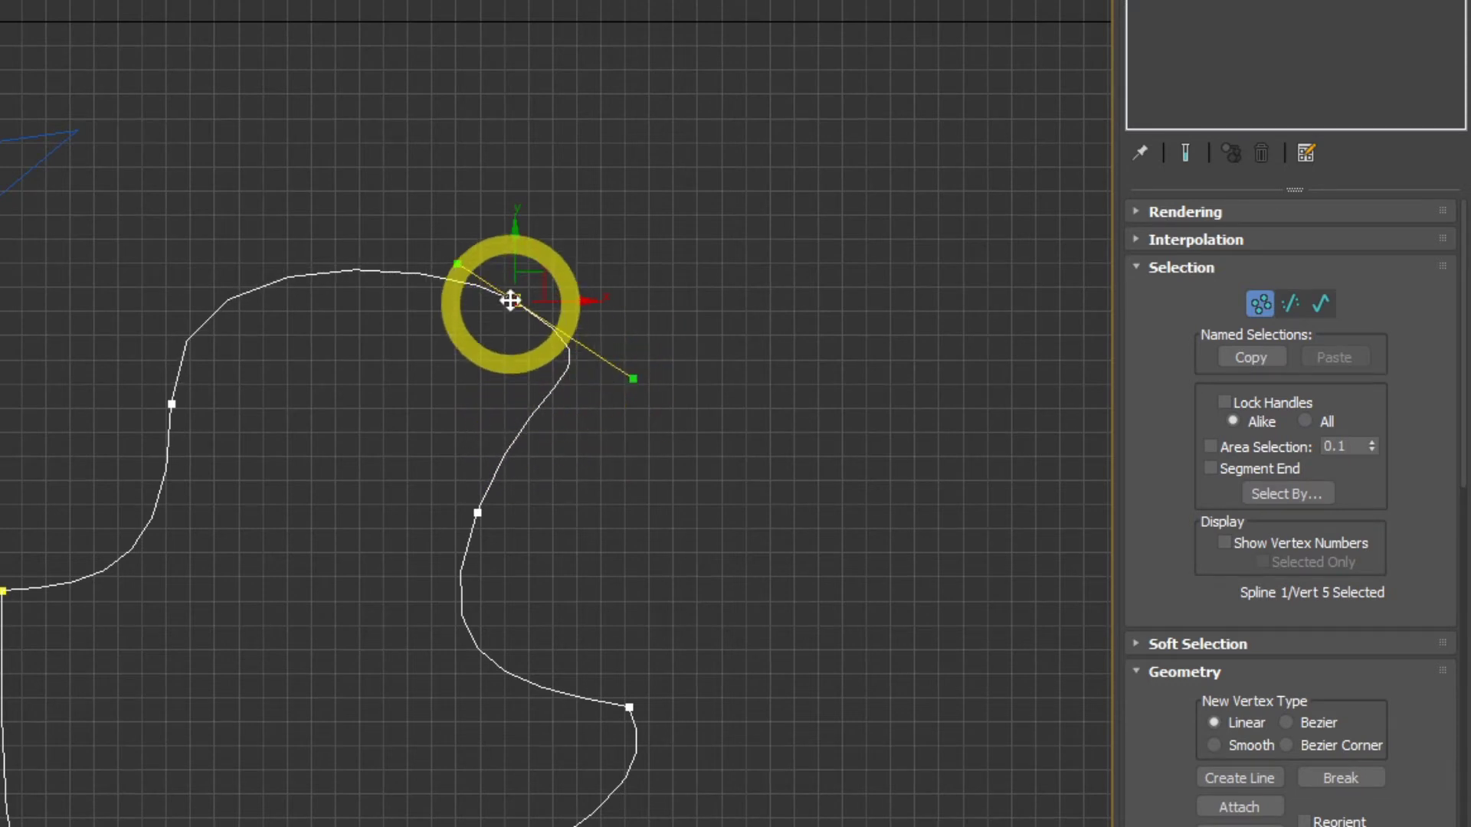
drag(511, 300, 377, 218)
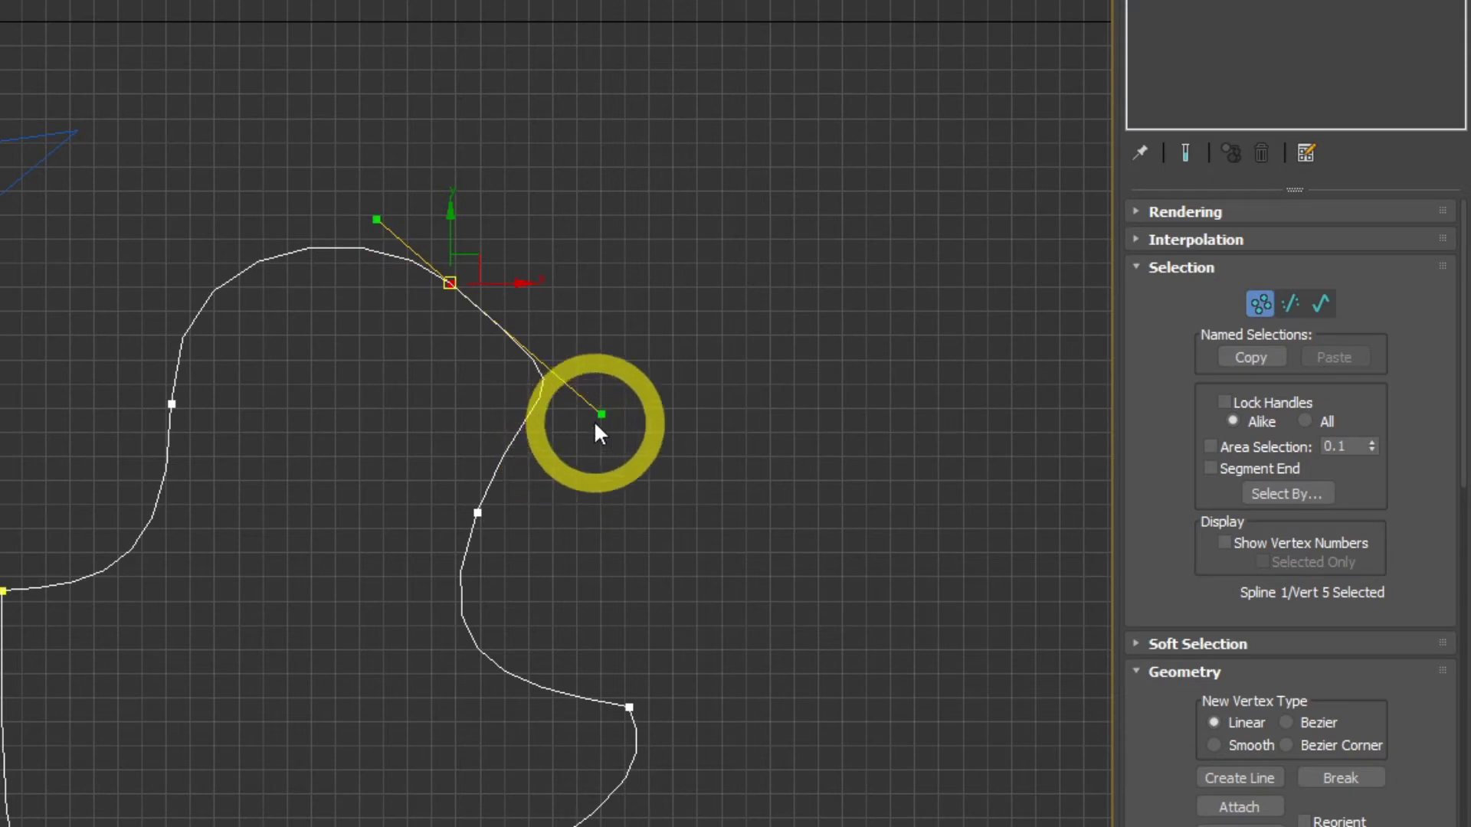
drag(597, 414, 565, 333)
drag(444, 284, 482, 255)
drag(599, 307, 595, 328)
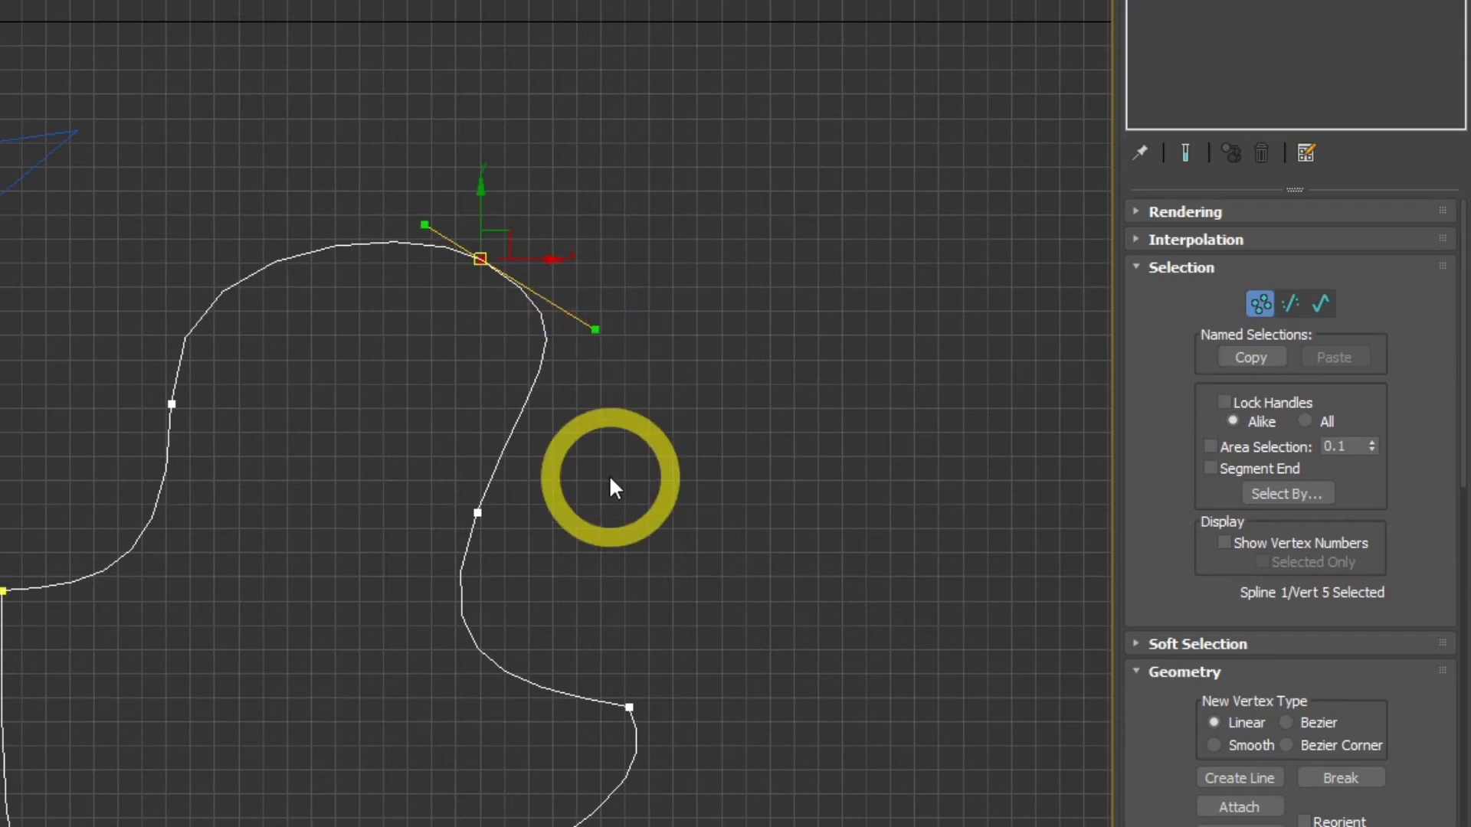
click(606, 468)
scroll(605, 475, down, 5)
scroll(674, 445, up, 2)
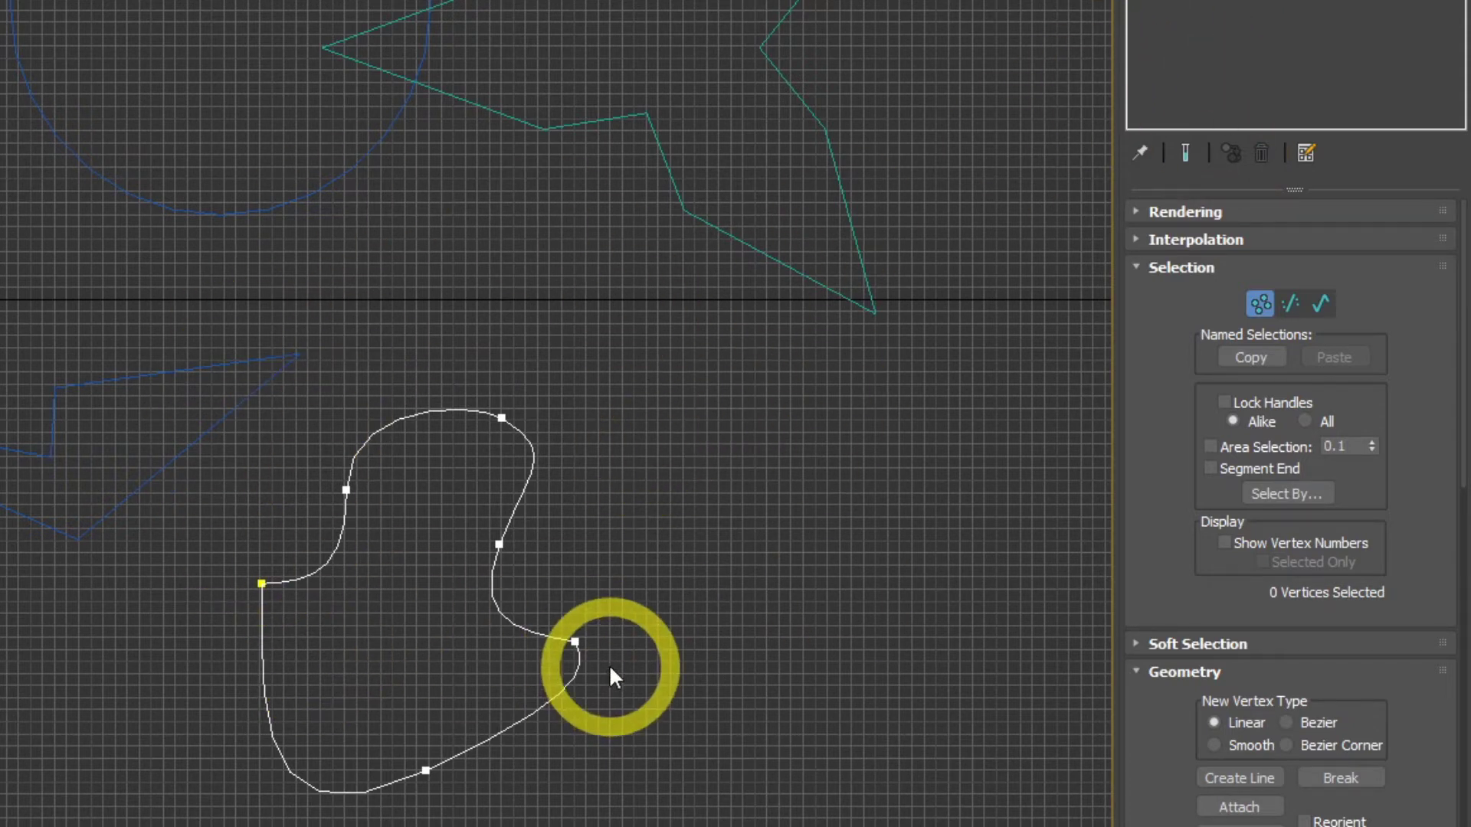
click(1260, 304)
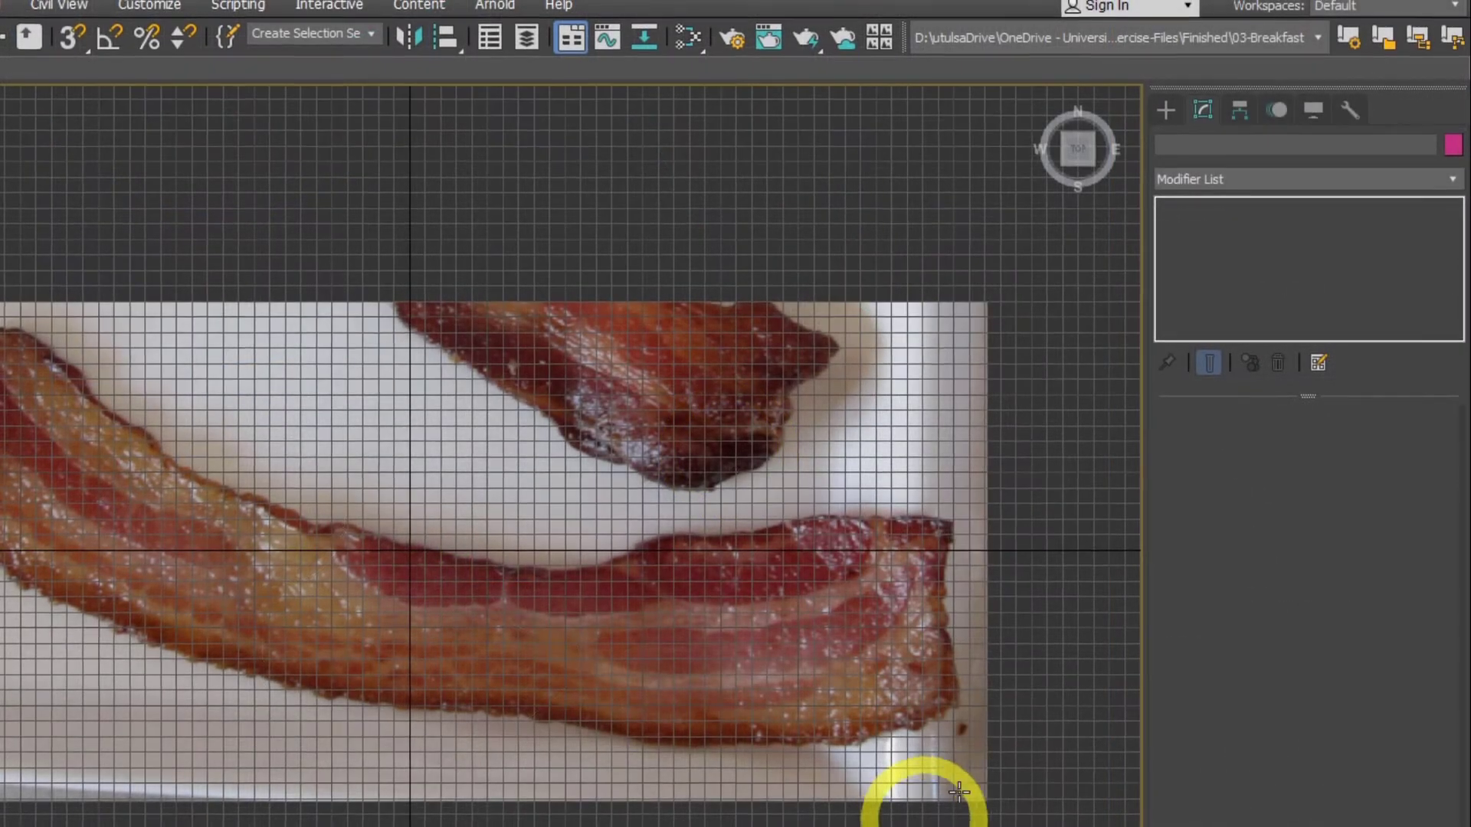
- In the bacon reference scene, activate the Line spline tool for tracing the strip
click(115, 723)
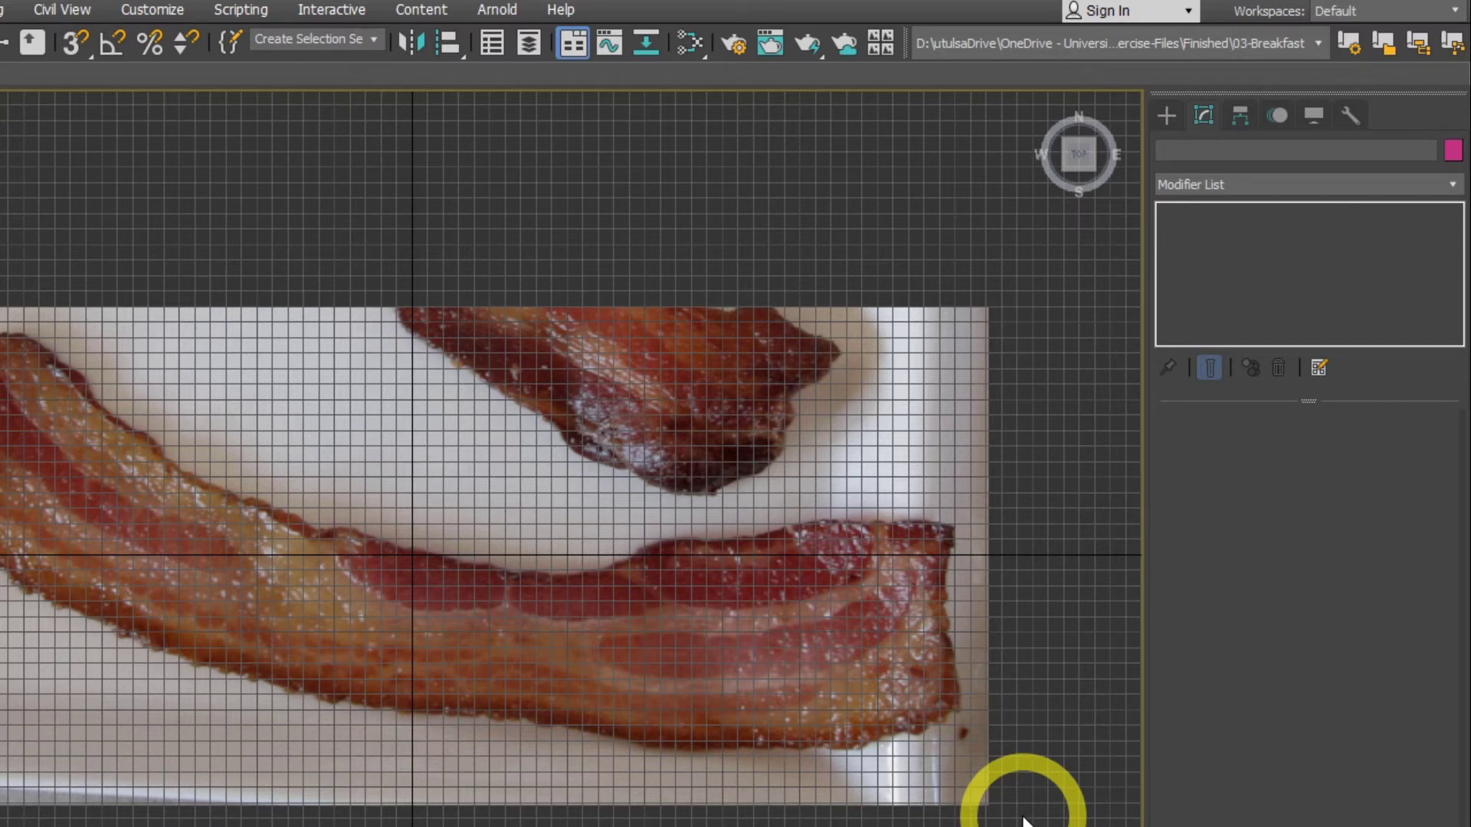
click(1166, 111)
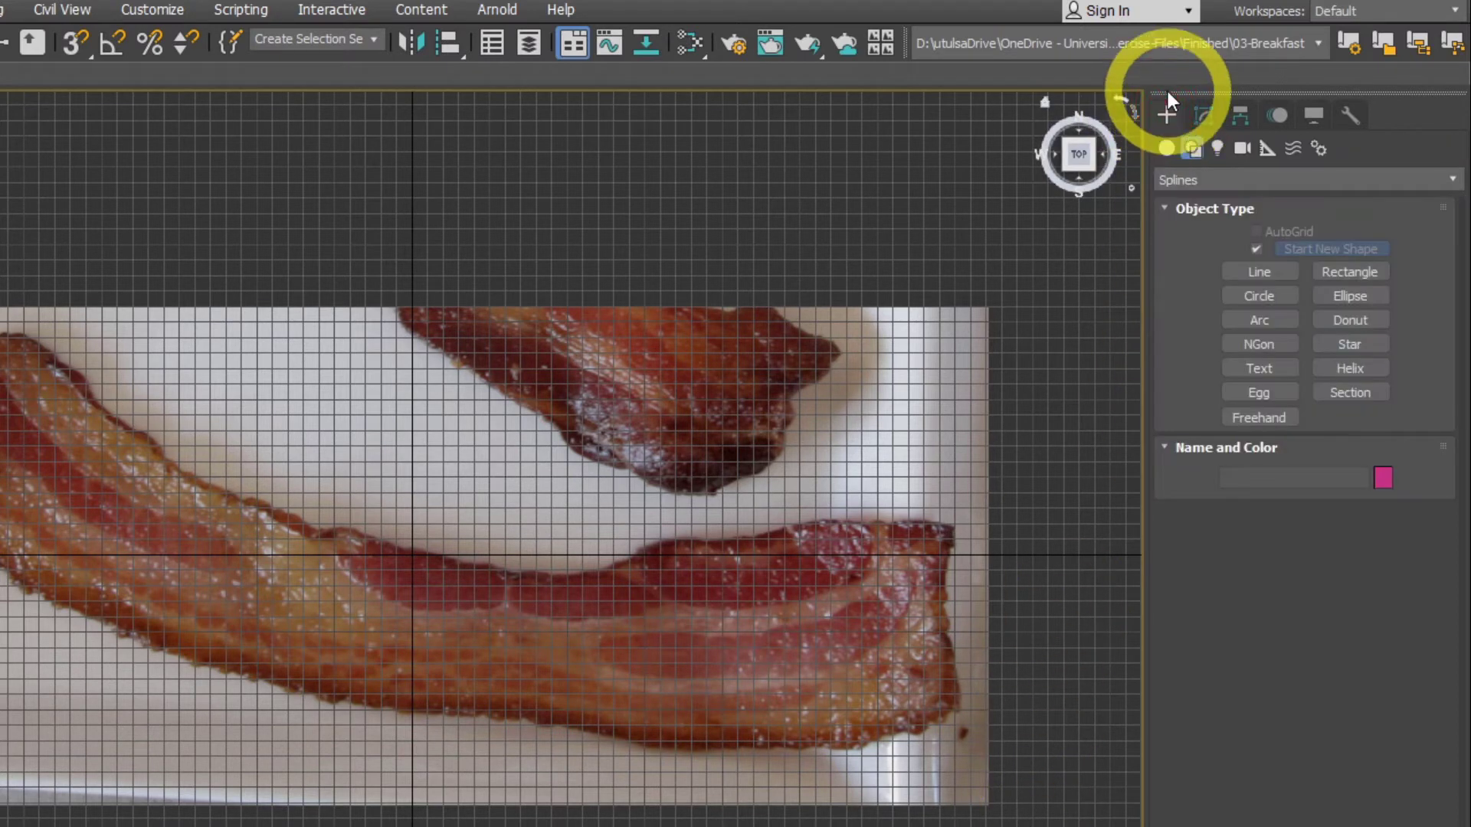
click(1259, 273)
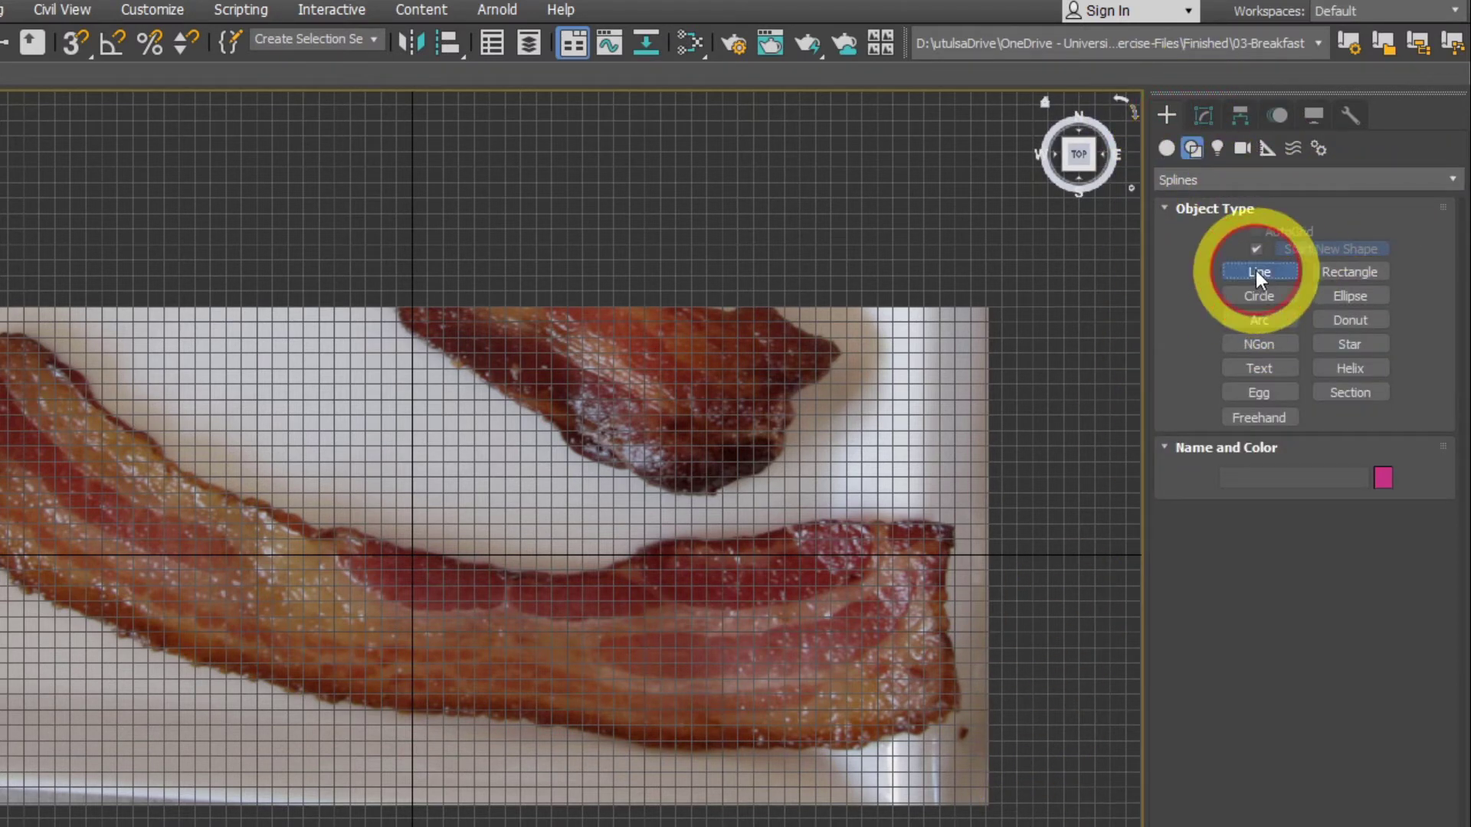
scroll(829, 824, up, 2)
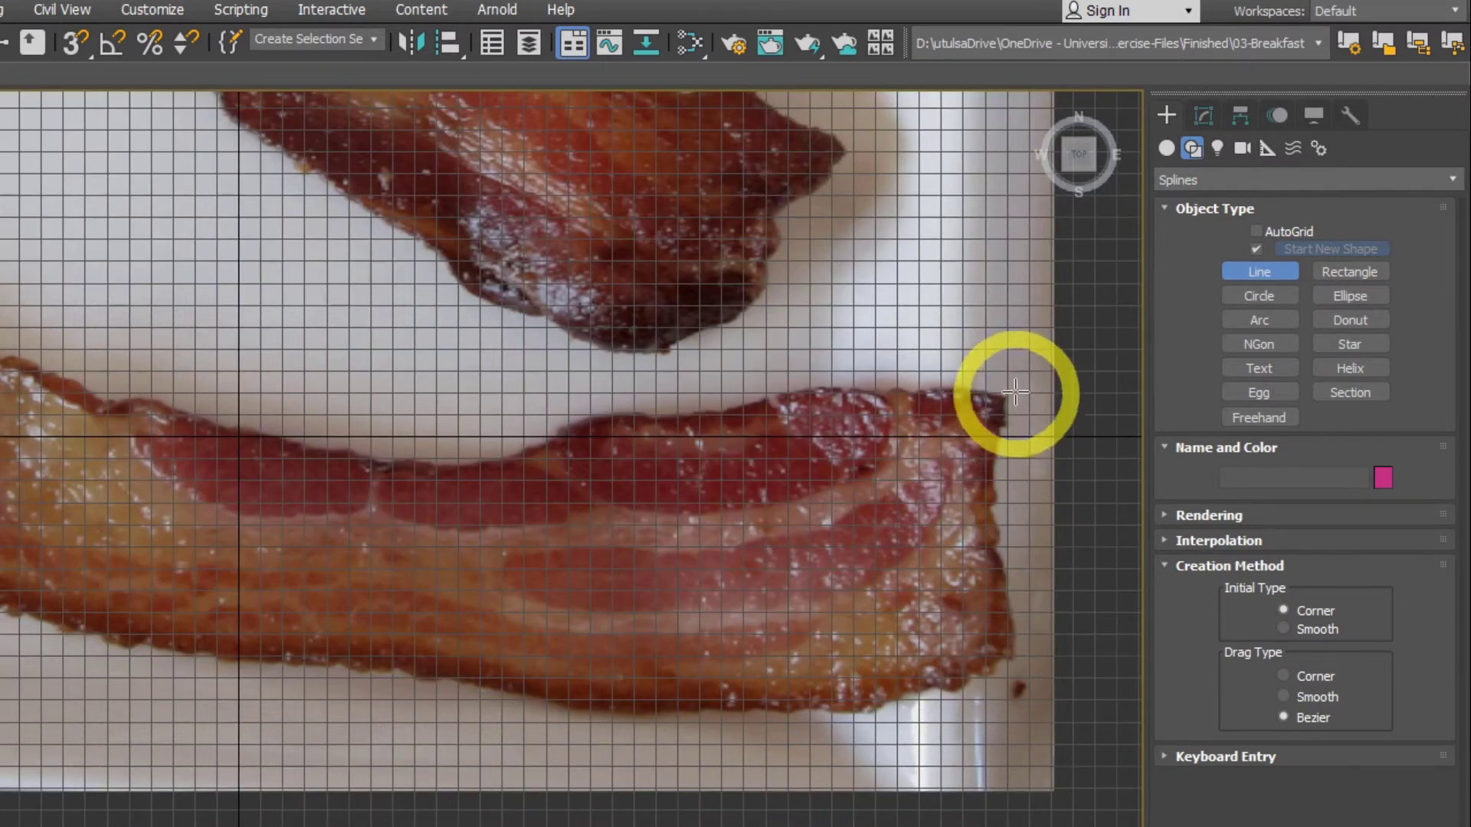
scroll(1015, 393, up, 2)
click(992, 403)
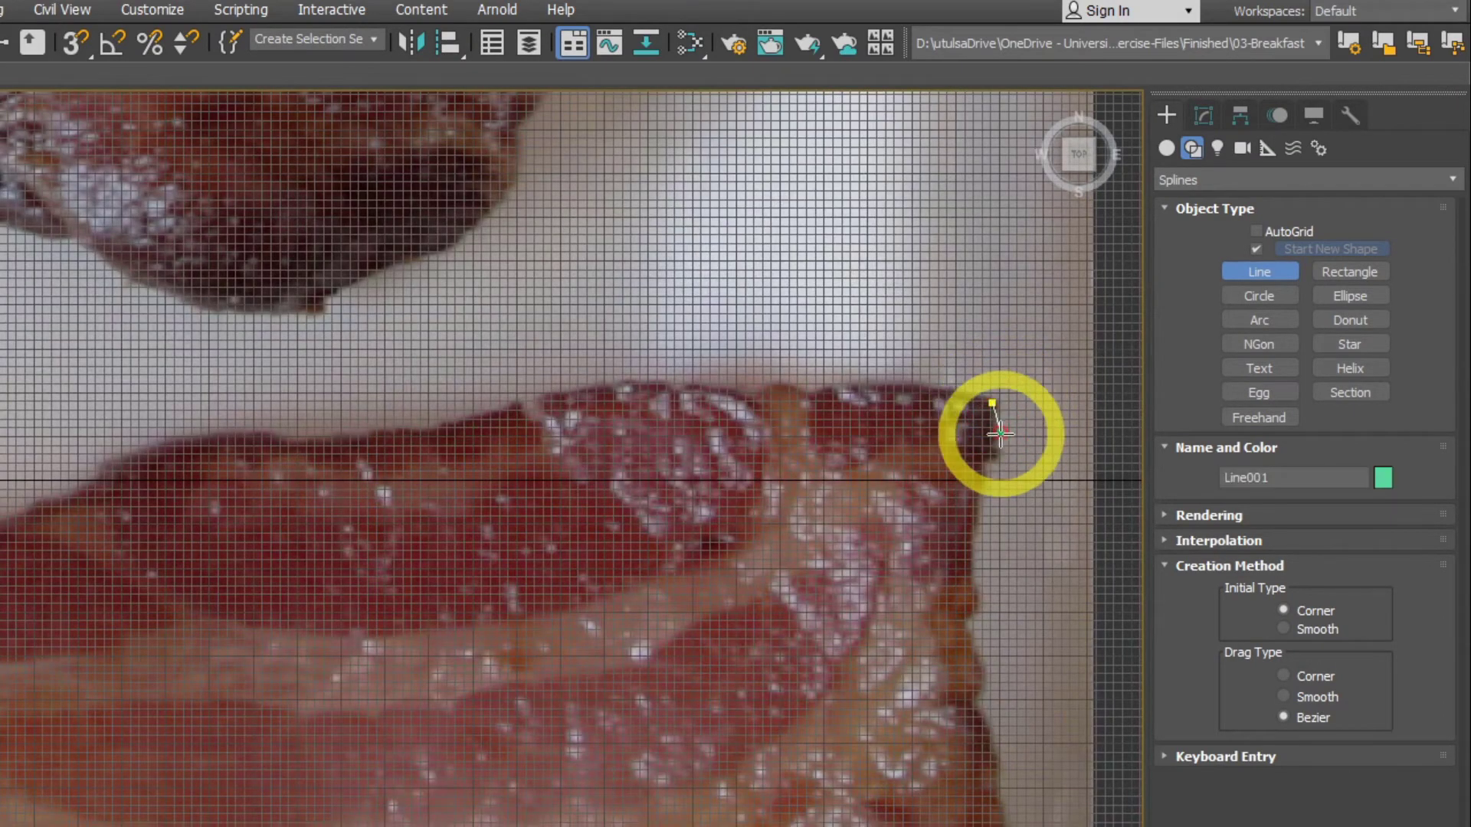
click(1001, 448)
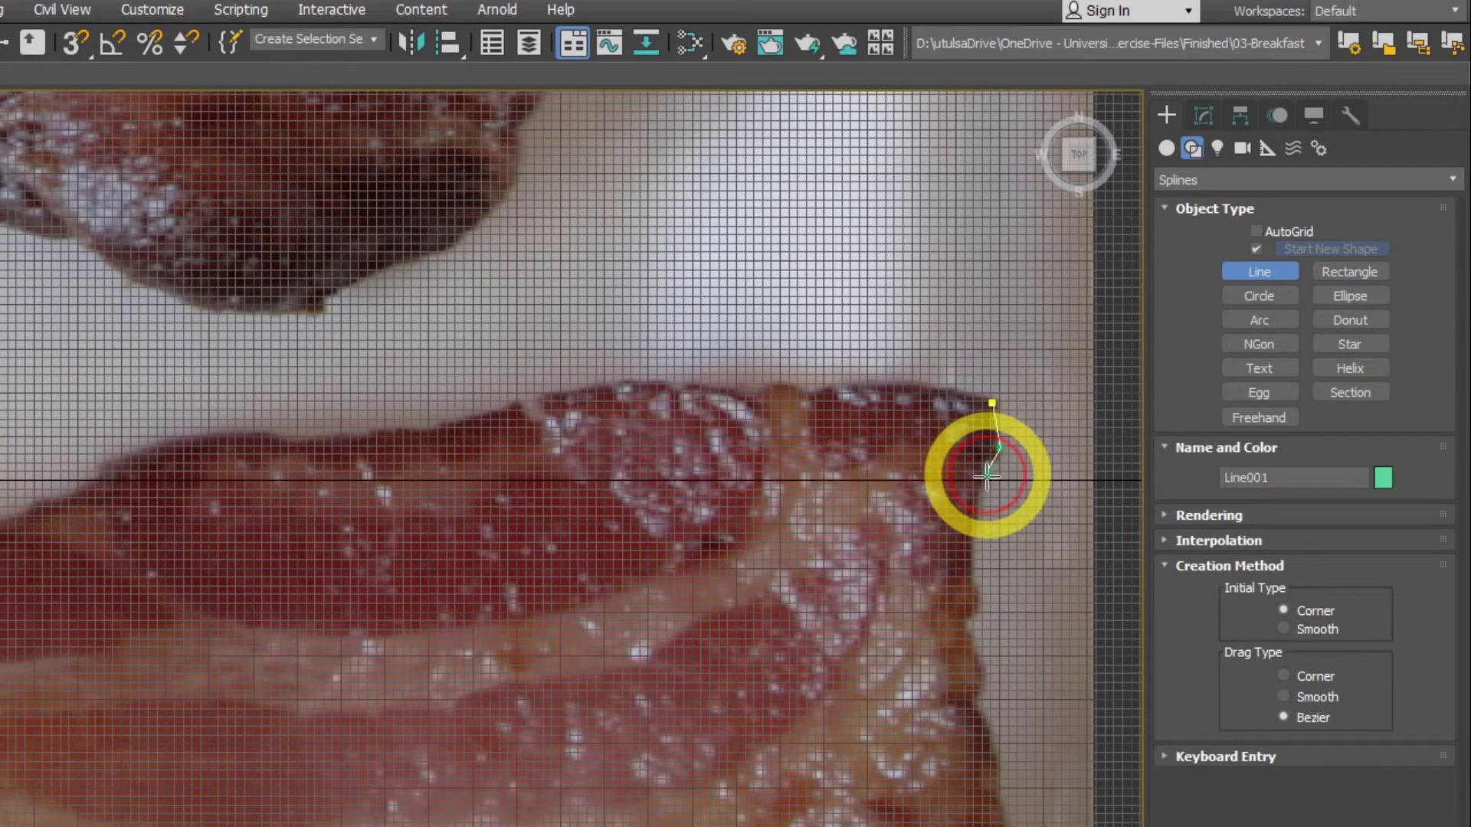
click(962, 563)
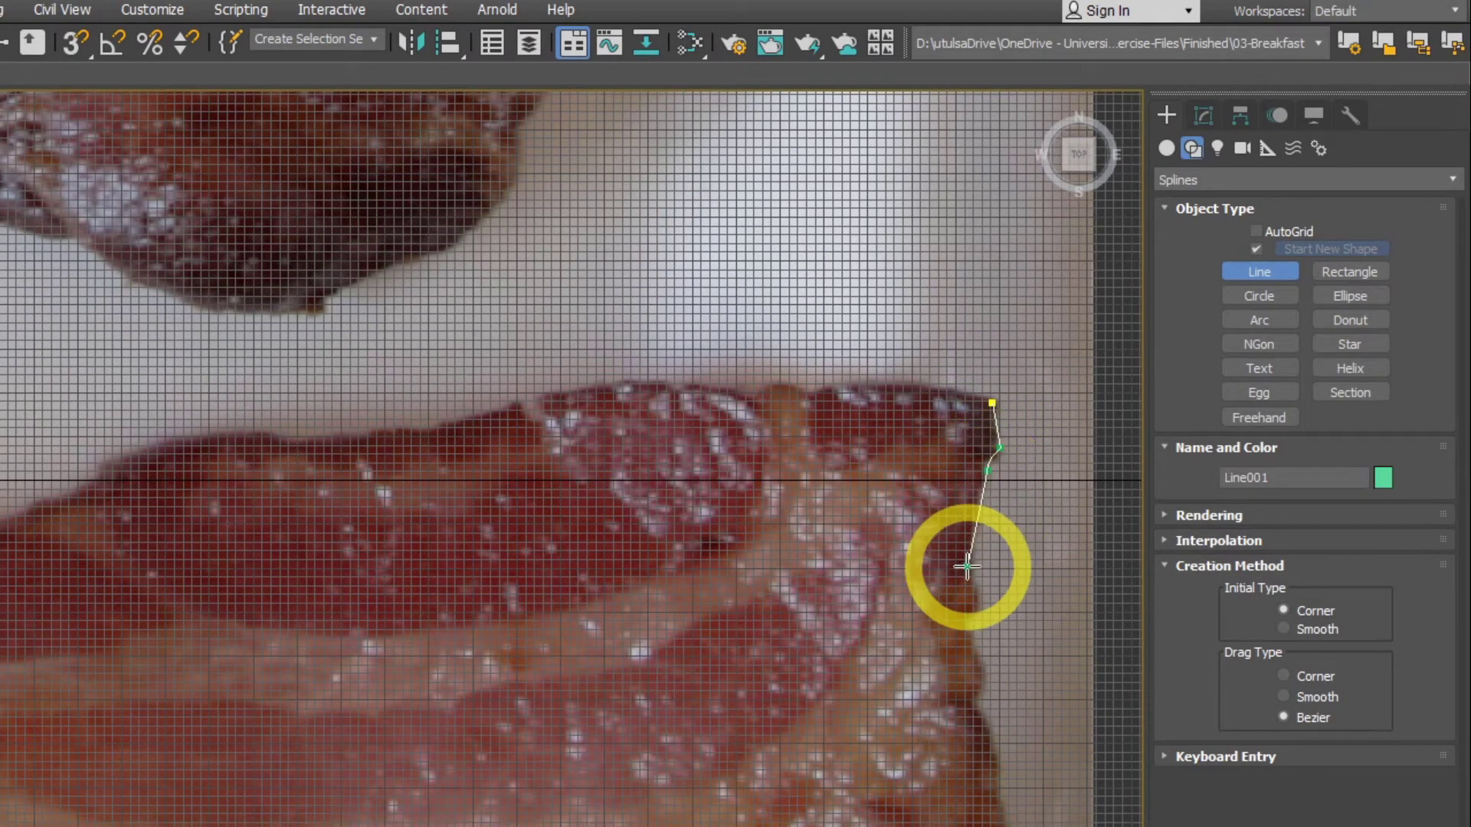
click(982, 623)
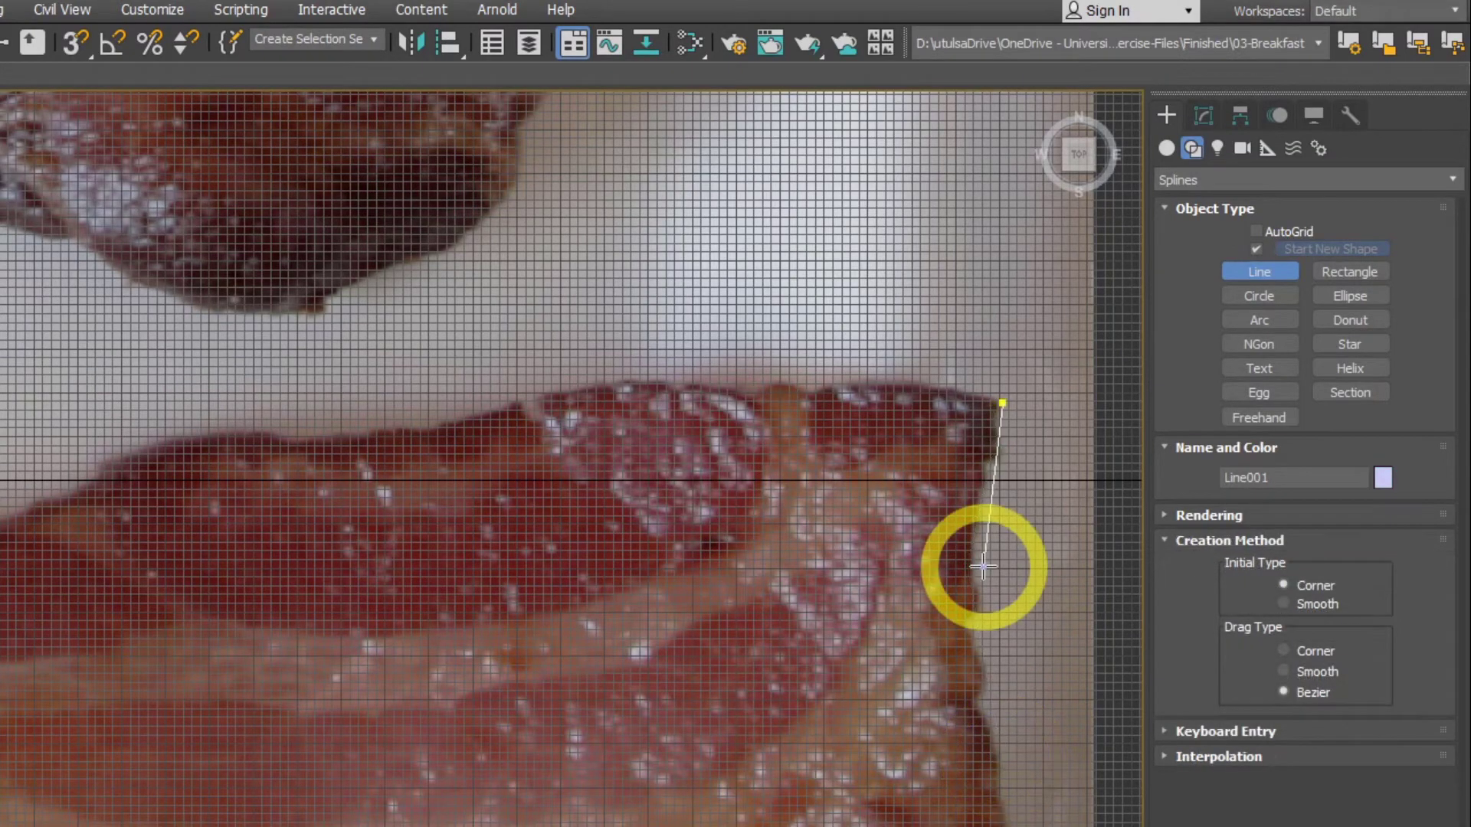
- Trace the right end of the long lower bacon strip with a Line spline, from its upper corner down to its lower corner
scroll(942, 528, down, 4)
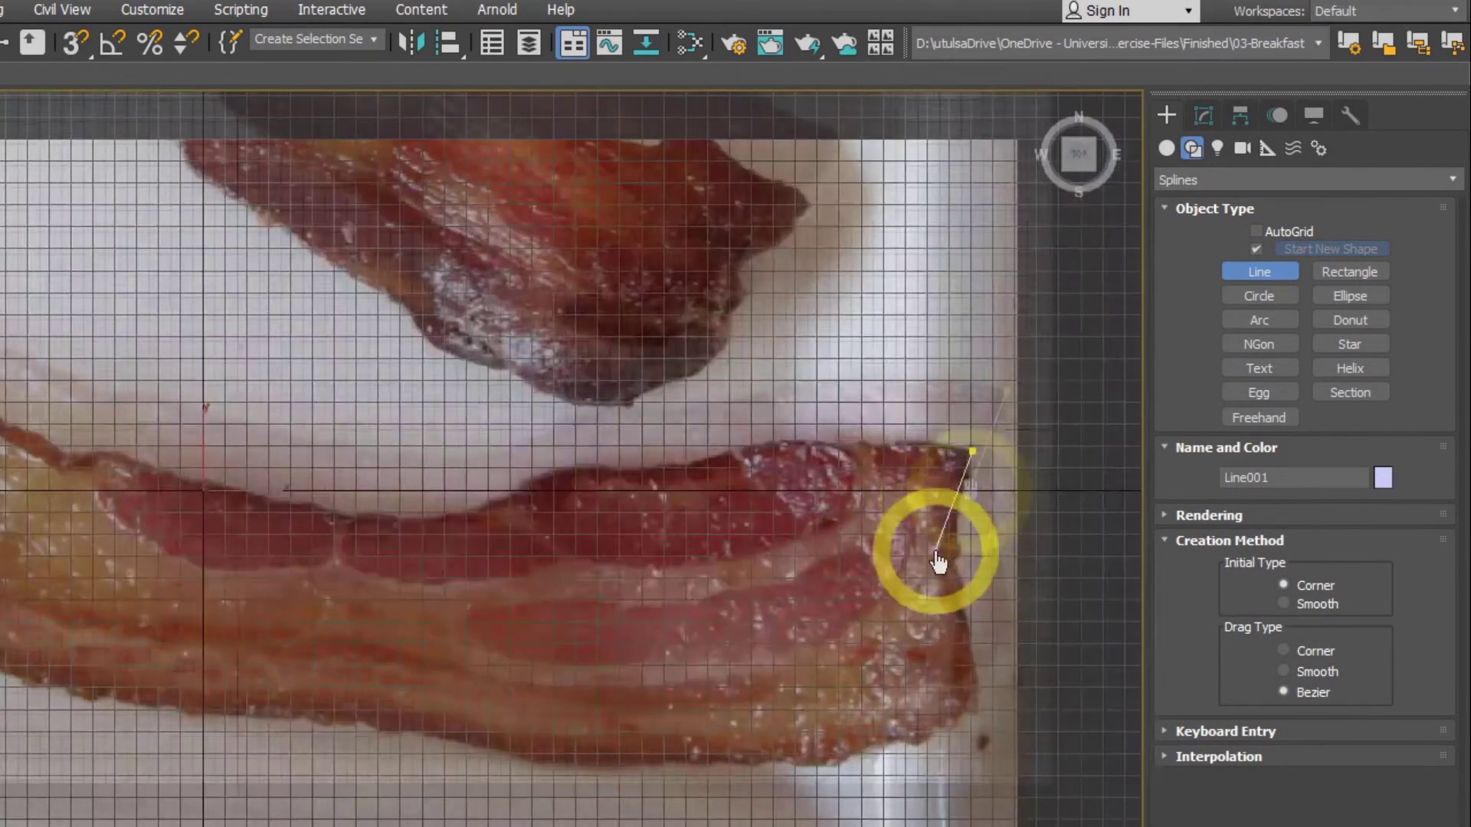
scroll(998, 519, down, 2)
scroll(998, 518, up, 2)
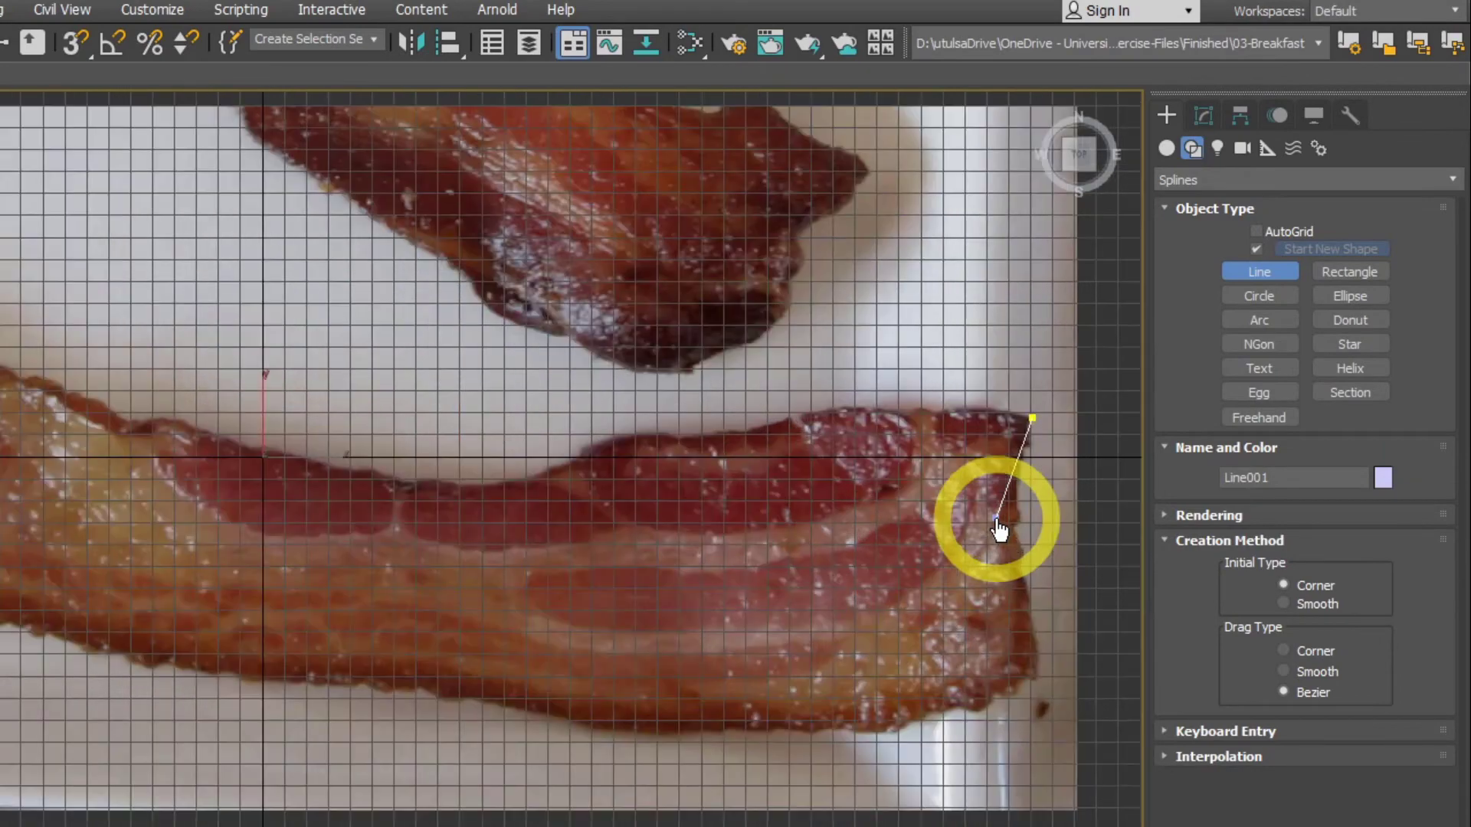
scroll(998, 518, down, 2)
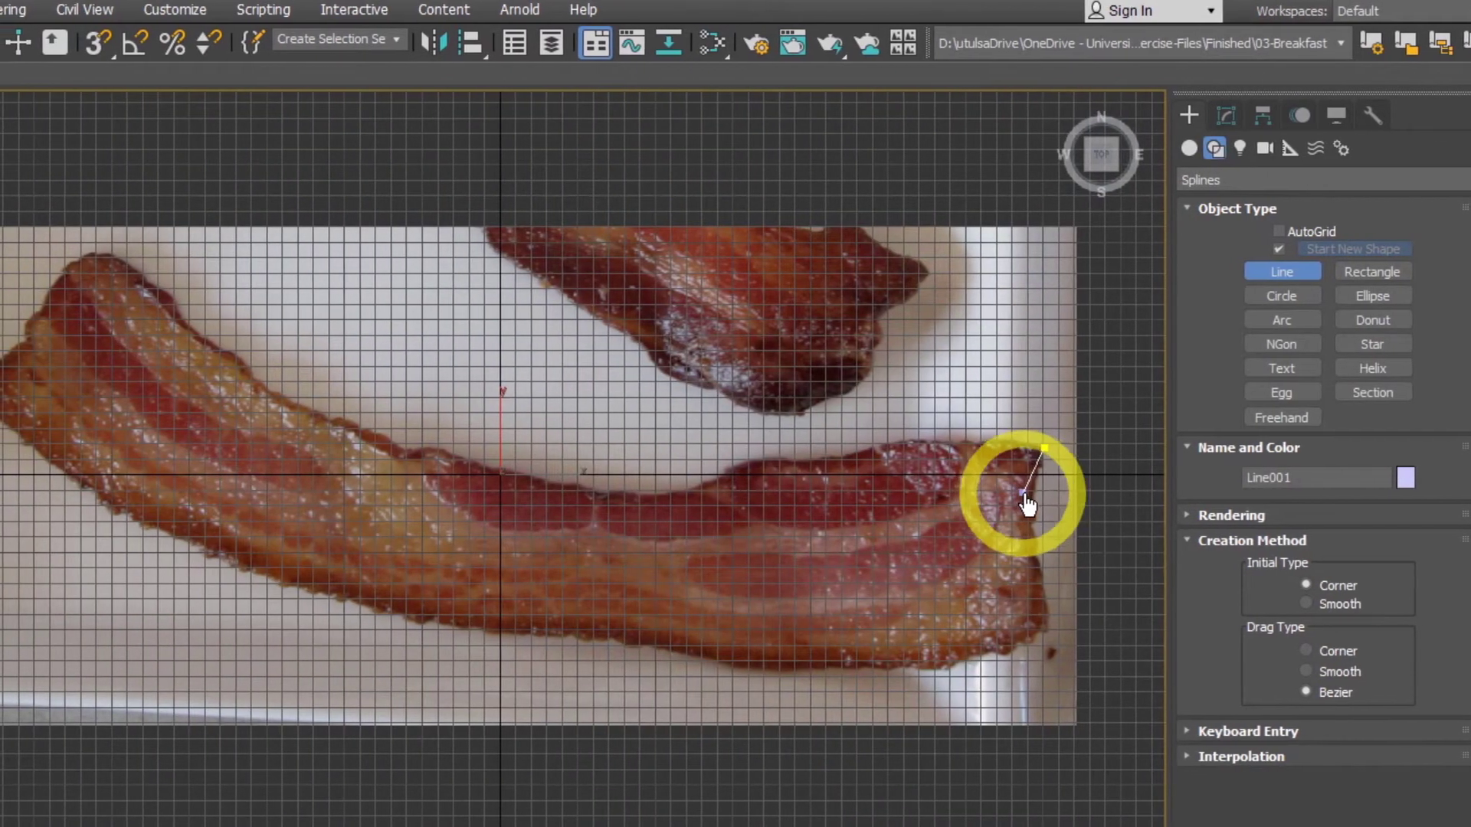
click(1038, 506)
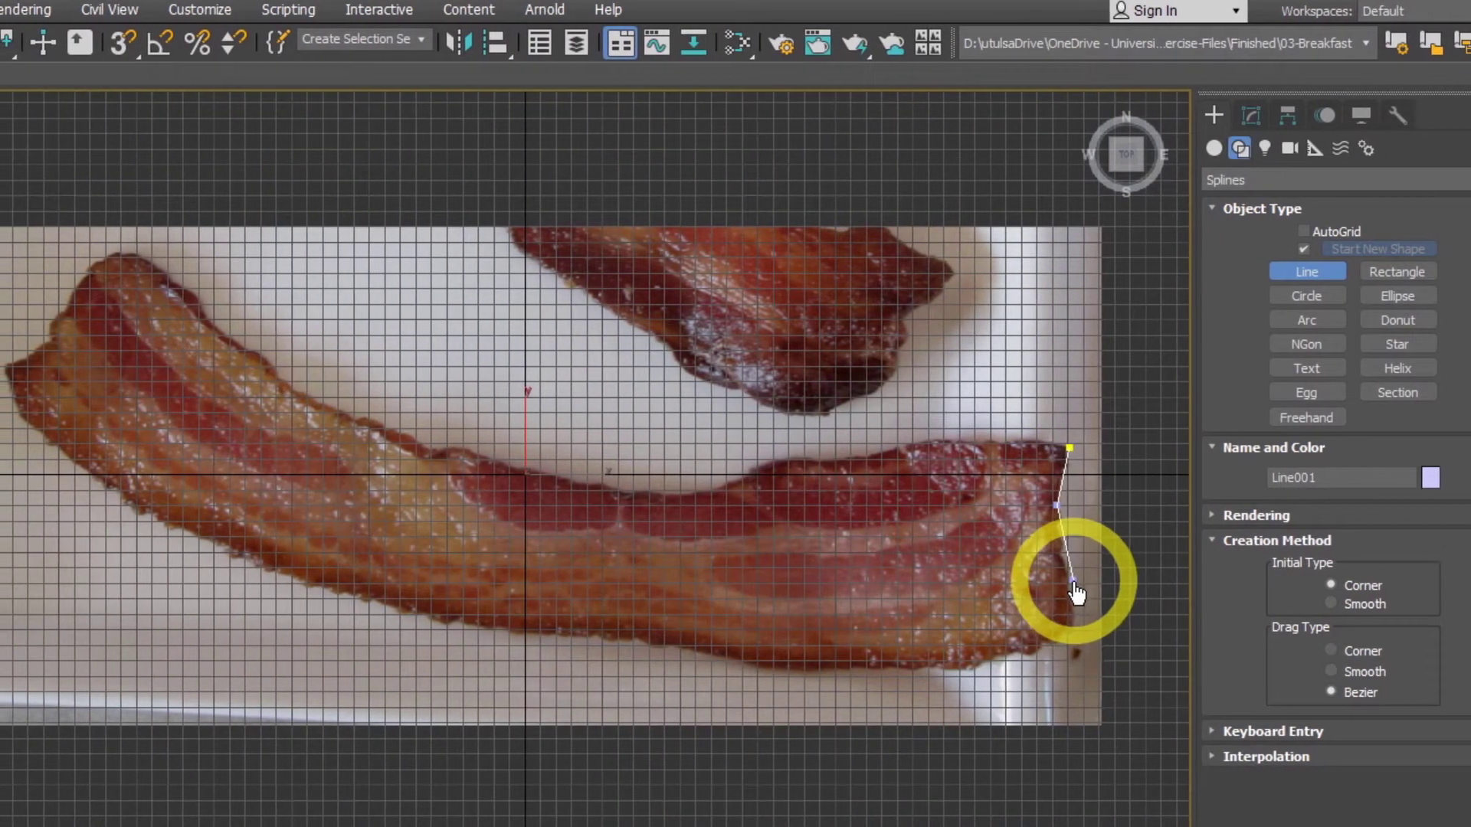
click(1080, 628)
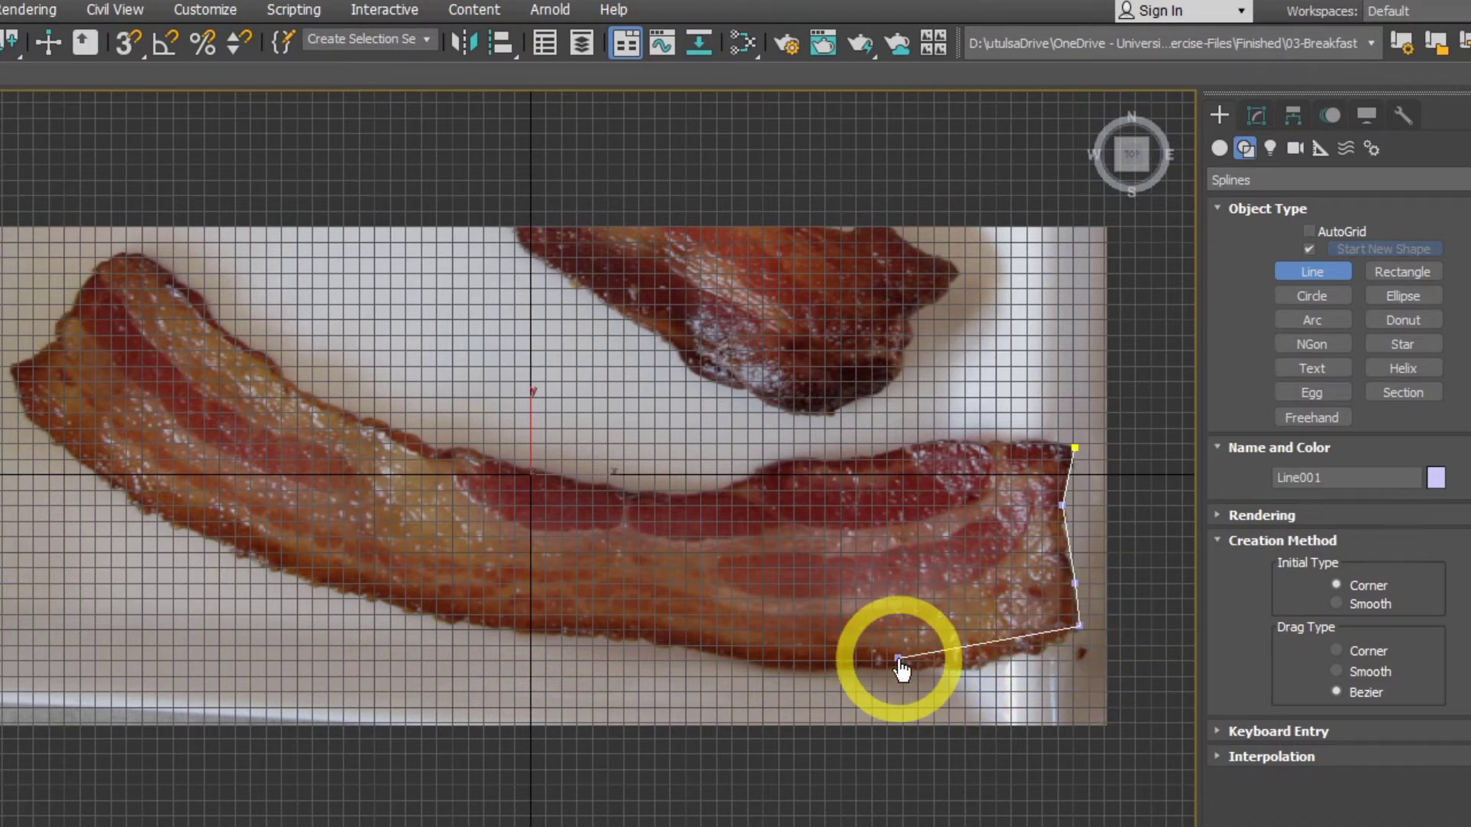
- Continue the Line spline along the strip's lower edge with curved and straight segments, as far as the pointed tip of its left end
drag(896, 663, 835, 665)
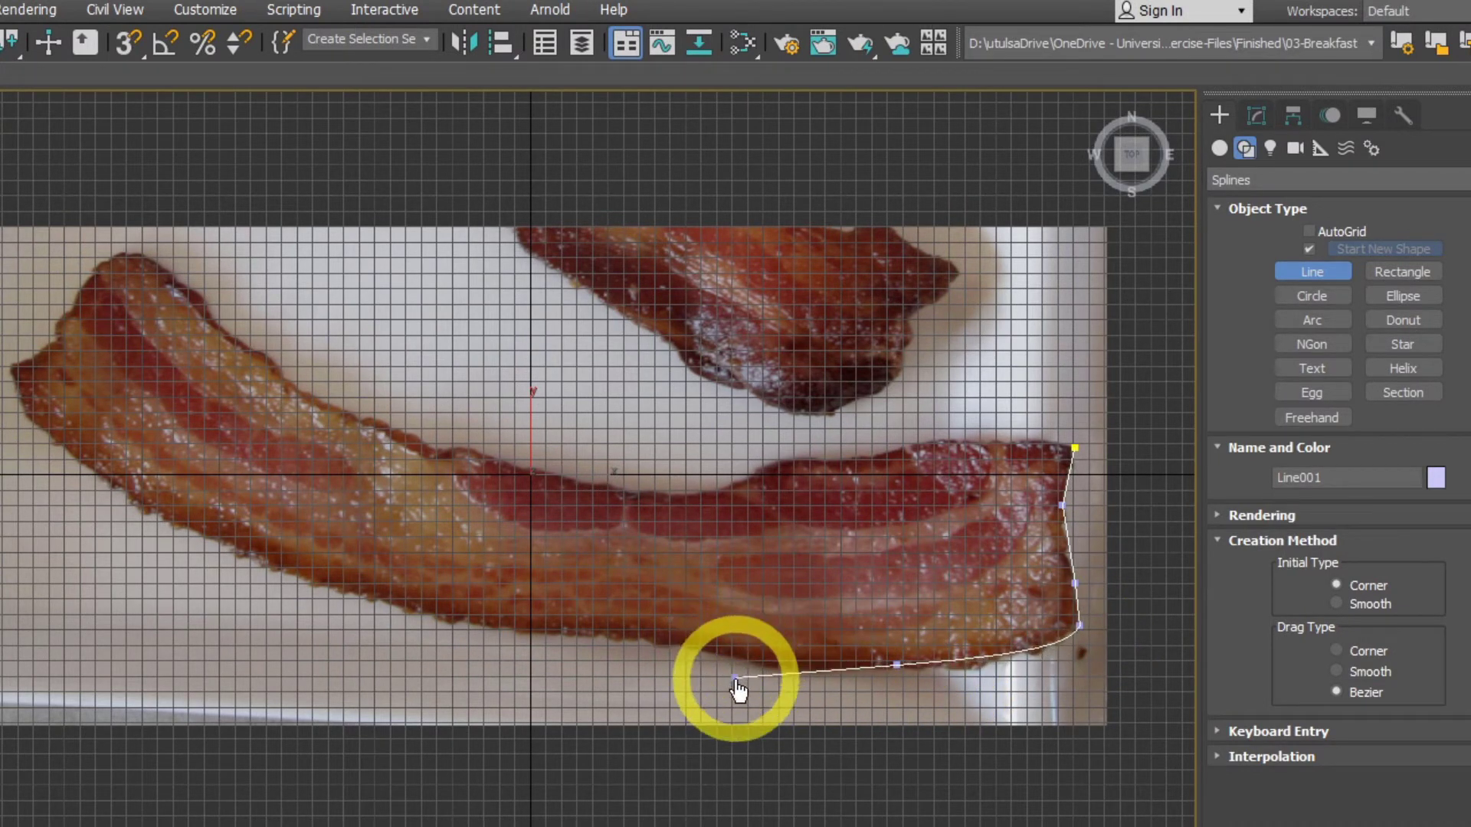
click(778, 669)
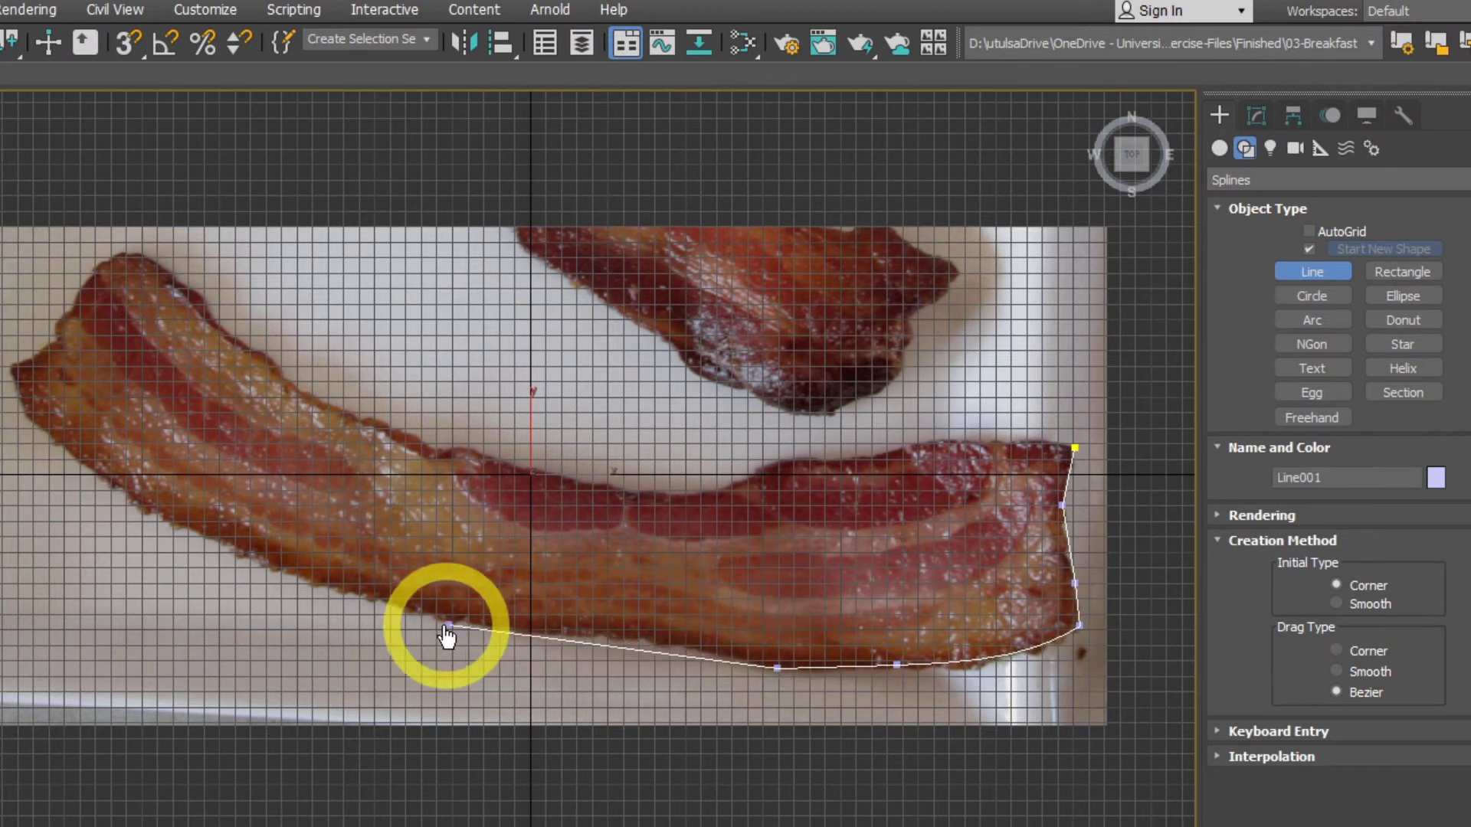
click(548, 630)
click(141, 504)
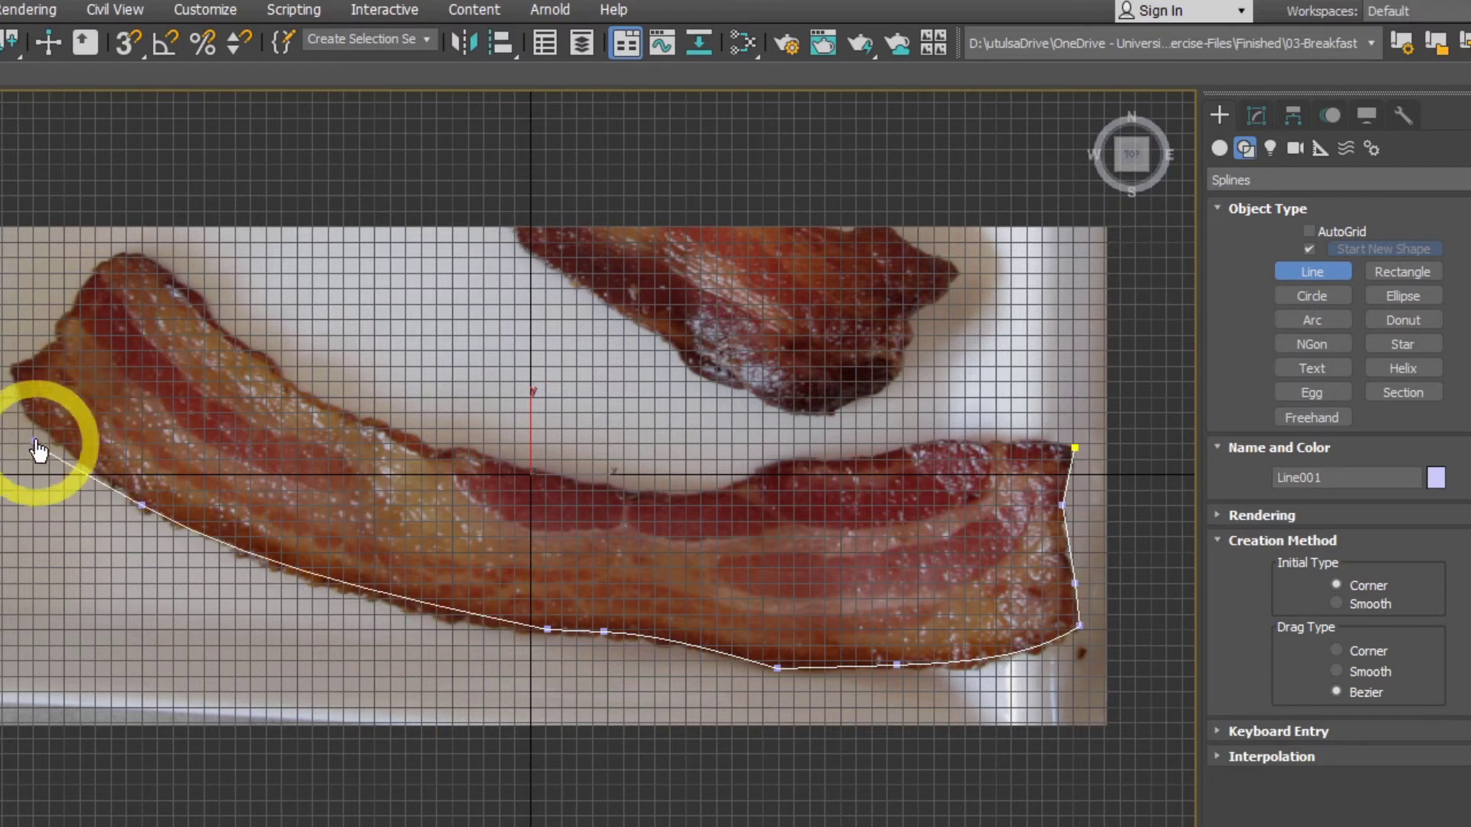
click(7, 354)
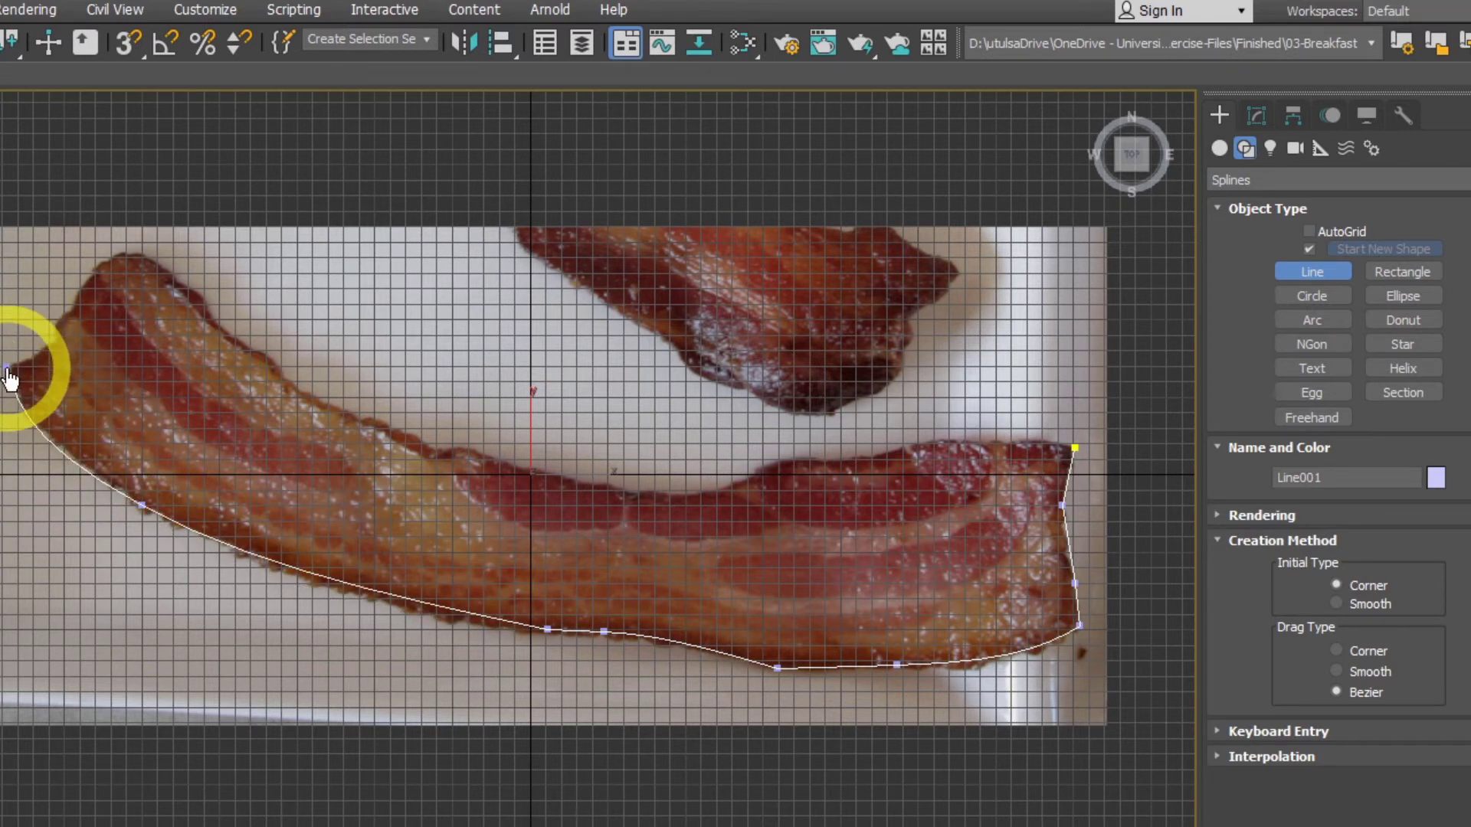
- Trace the strip's left end from the pointed tip up and around its rounded upper corner
click(62, 331)
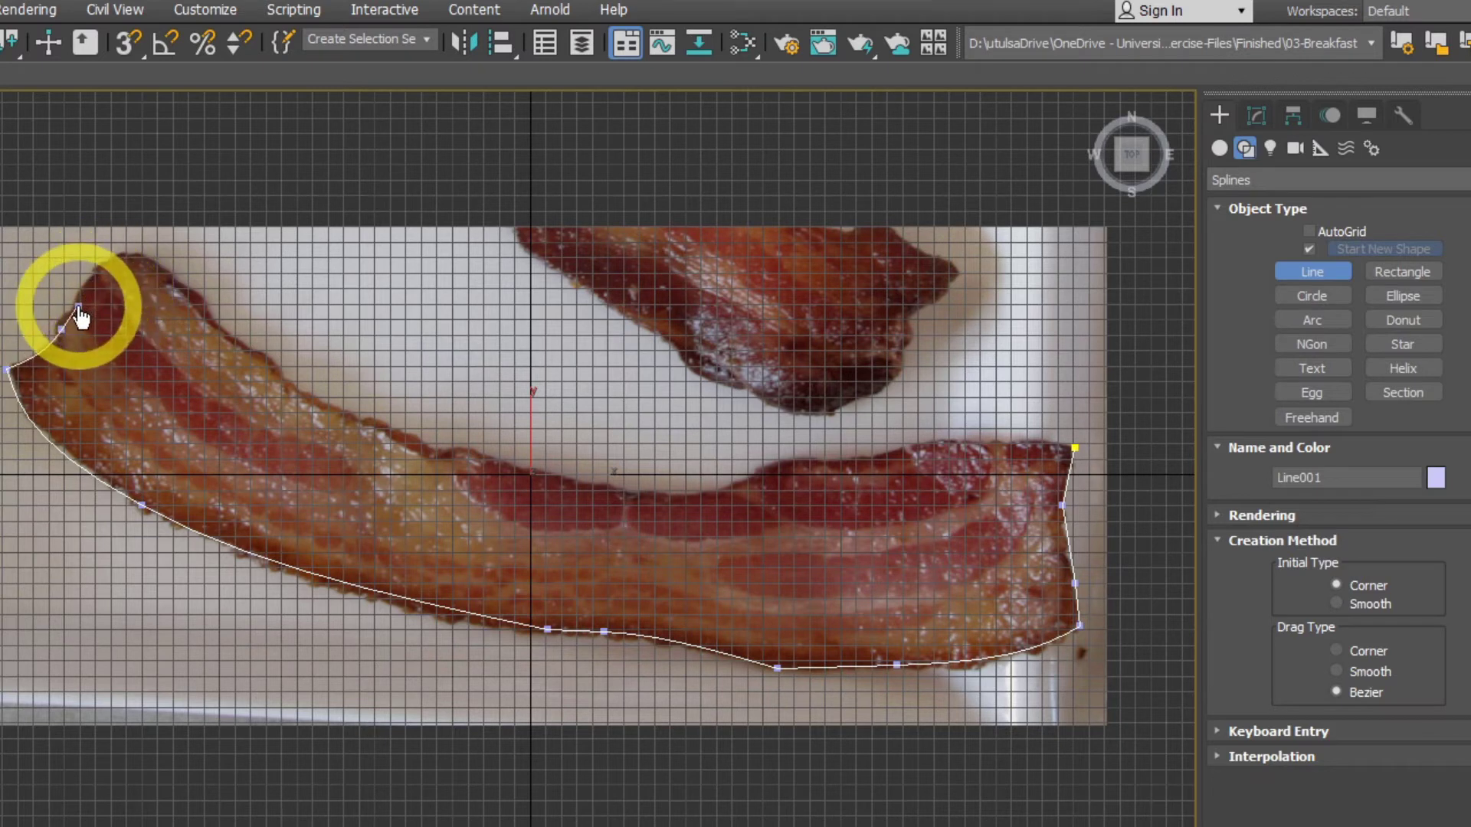
click(79, 308)
click(116, 256)
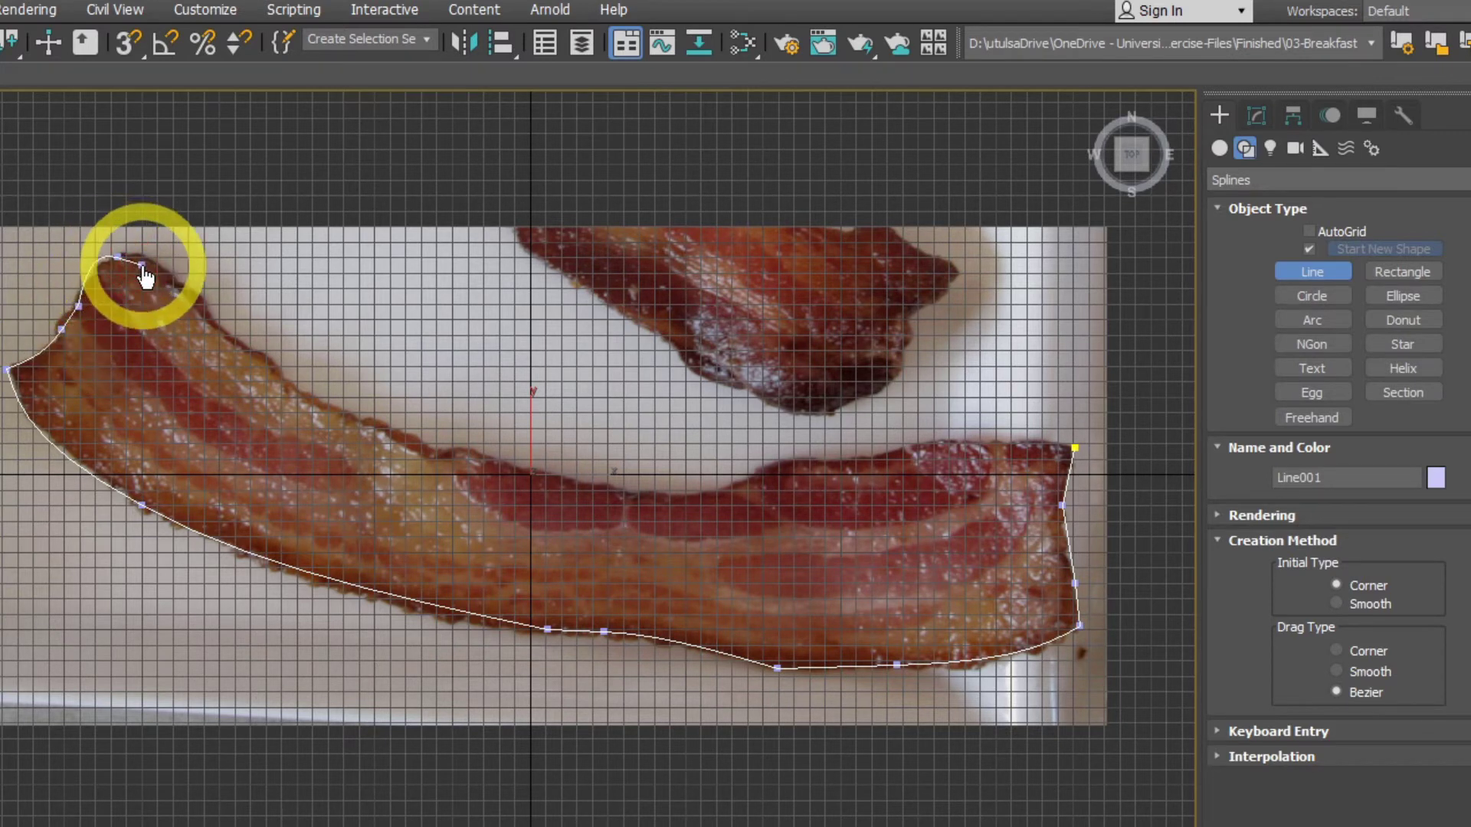
click(167, 275)
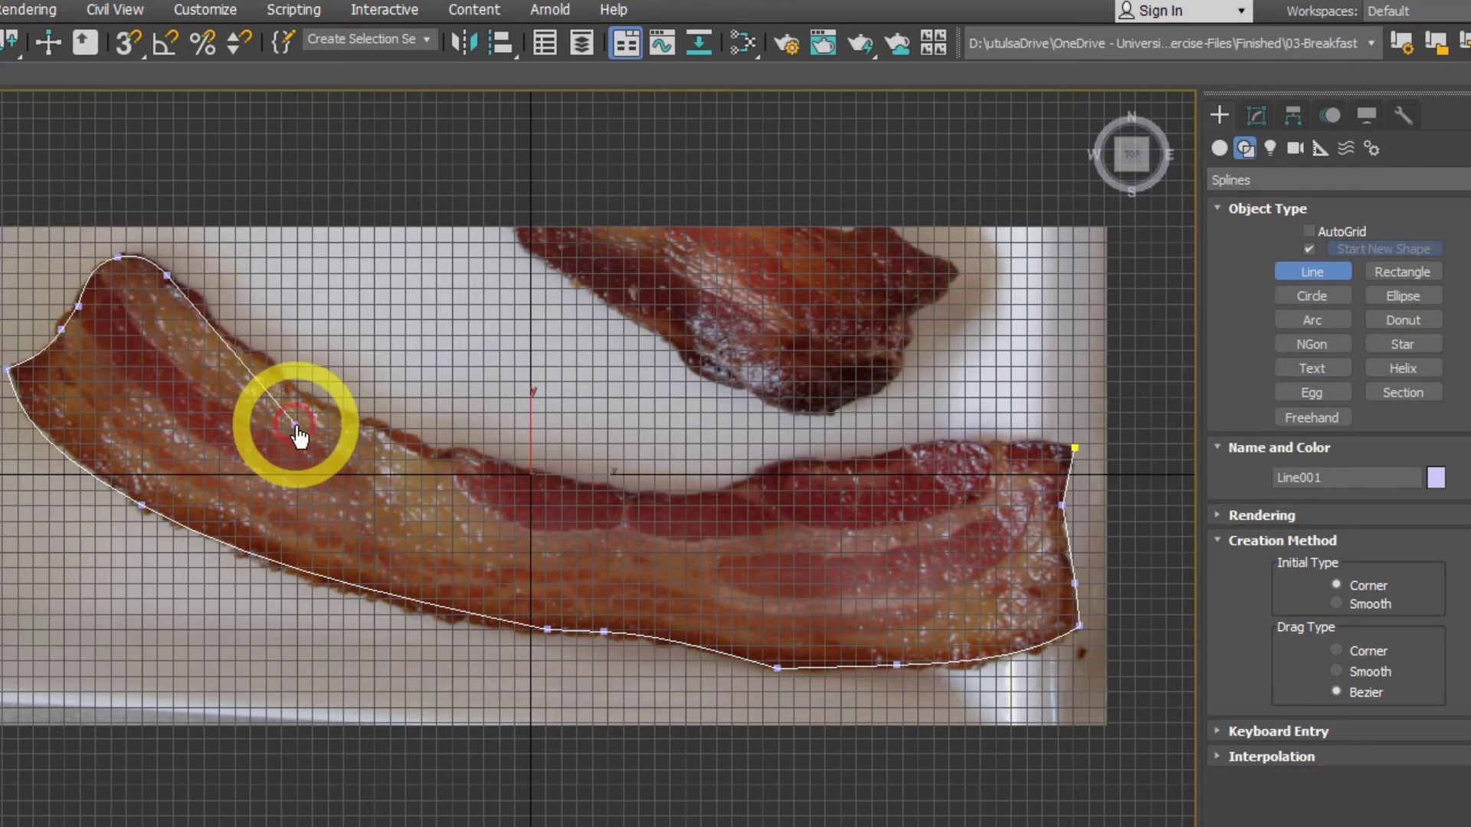
- Trace the strip's upper edge back to the starting vertex at the upper-right corner and close the spline
click(243, 348)
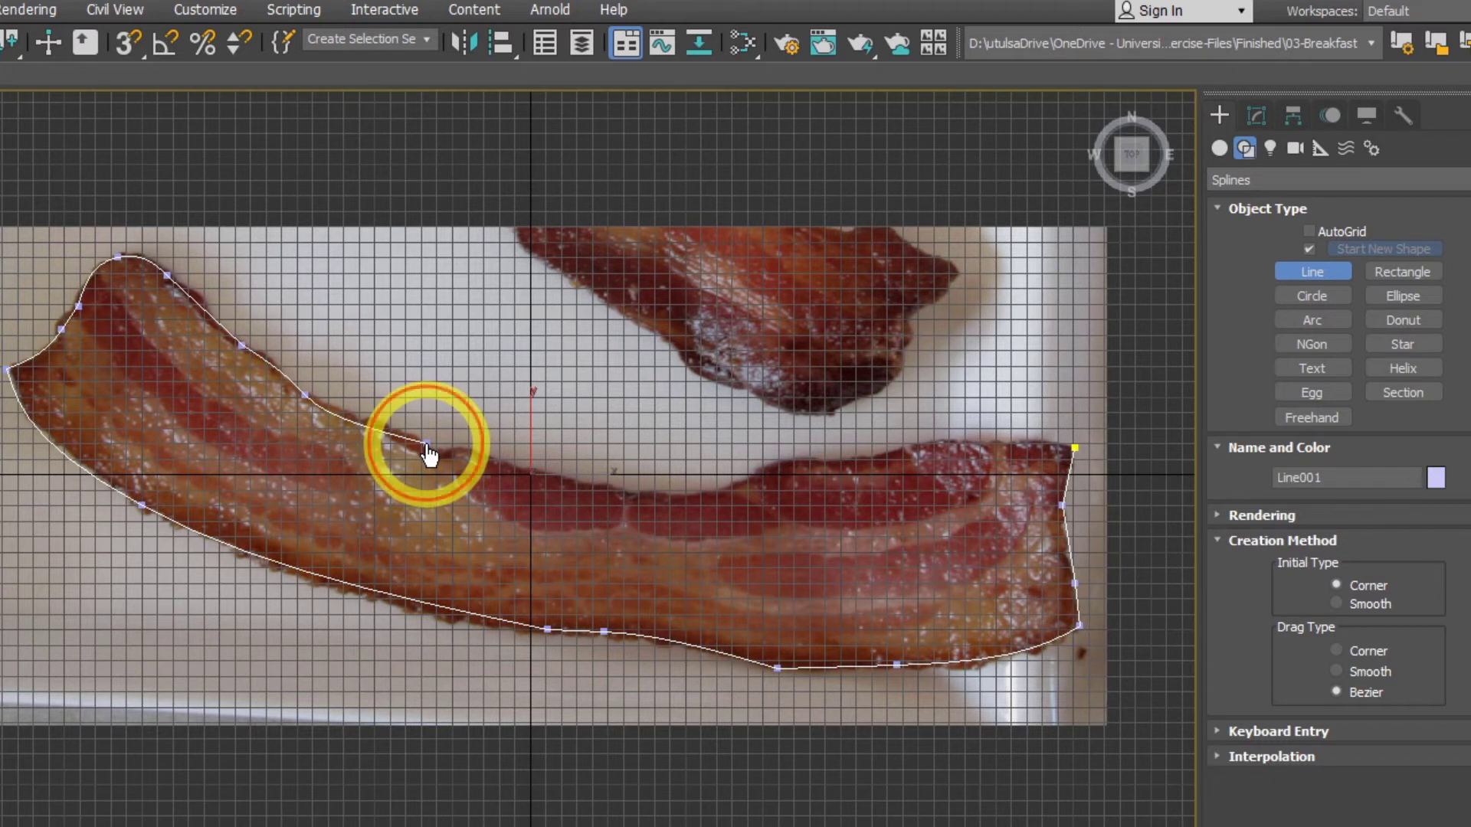
click(480, 453)
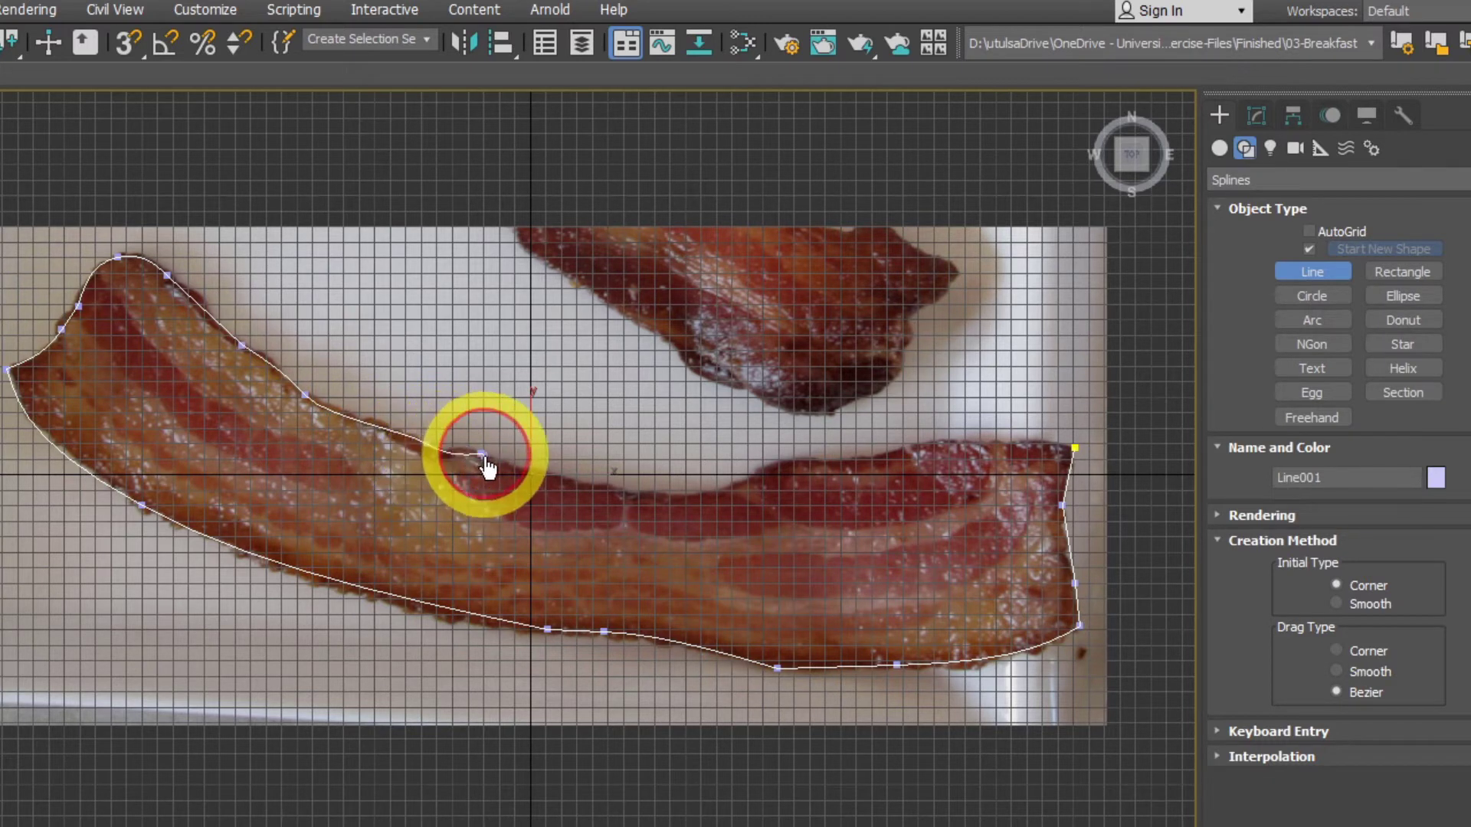
click(599, 485)
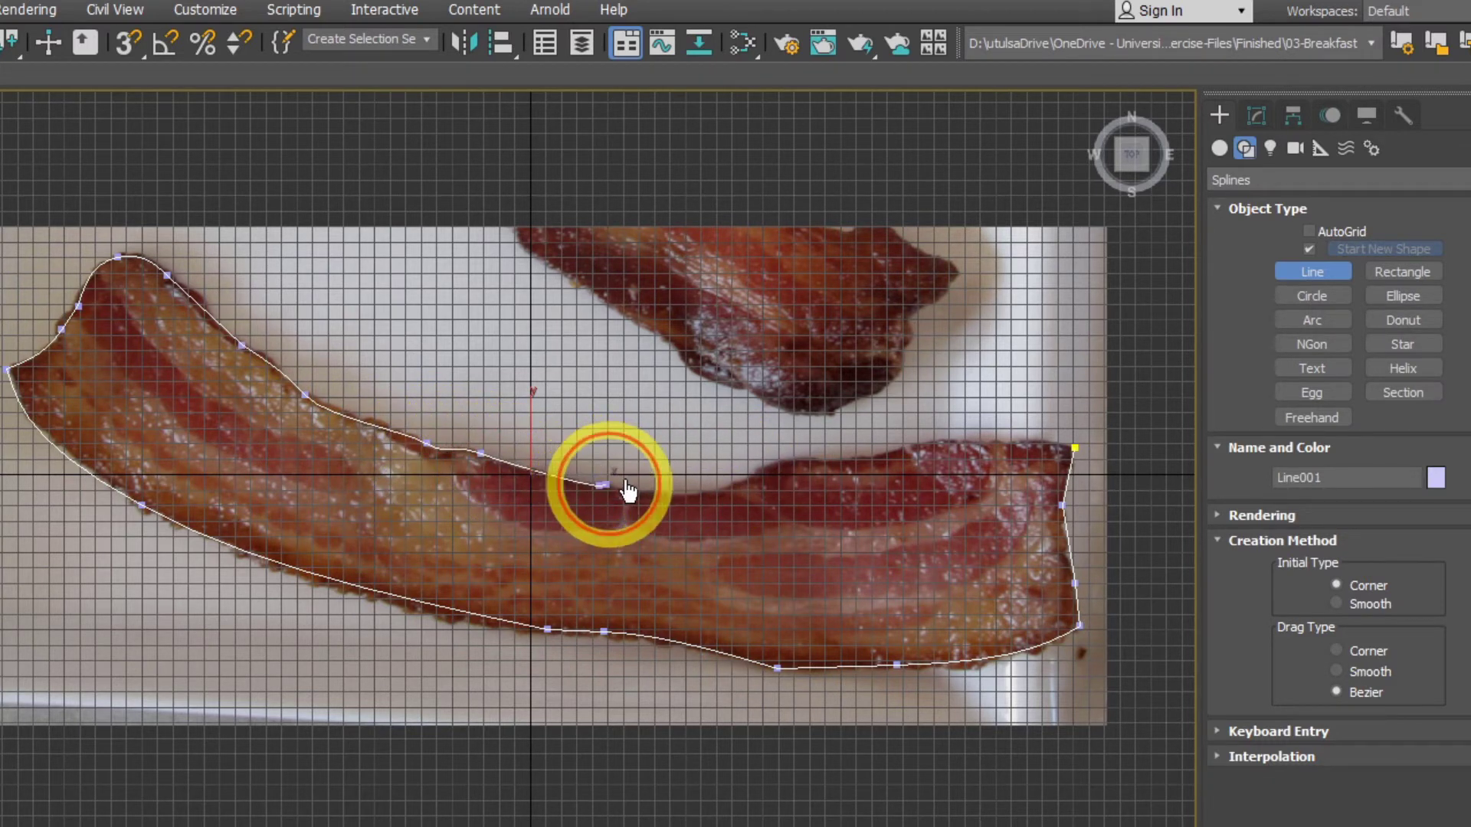
click(628, 488)
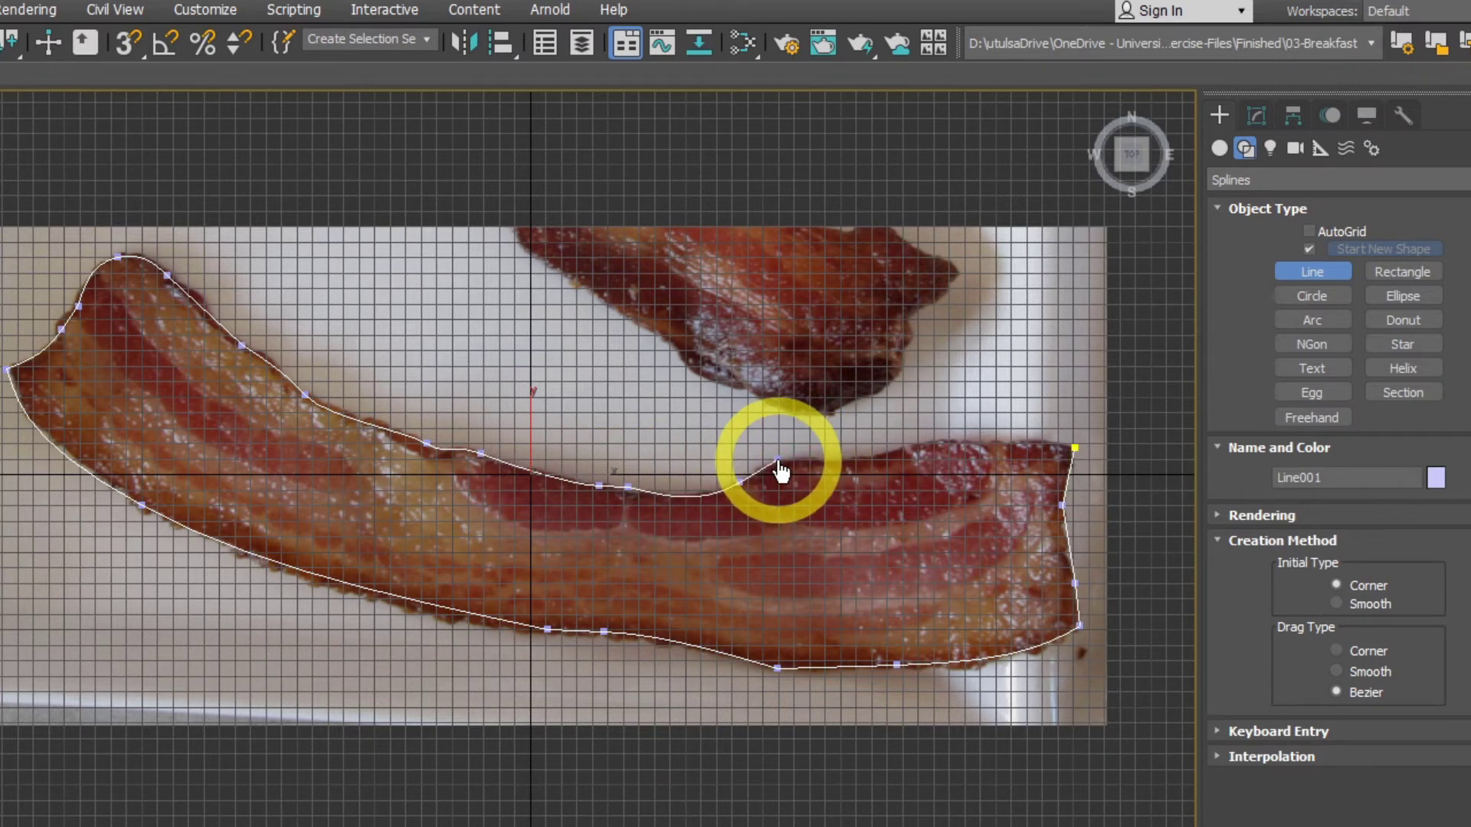
click(778, 460)
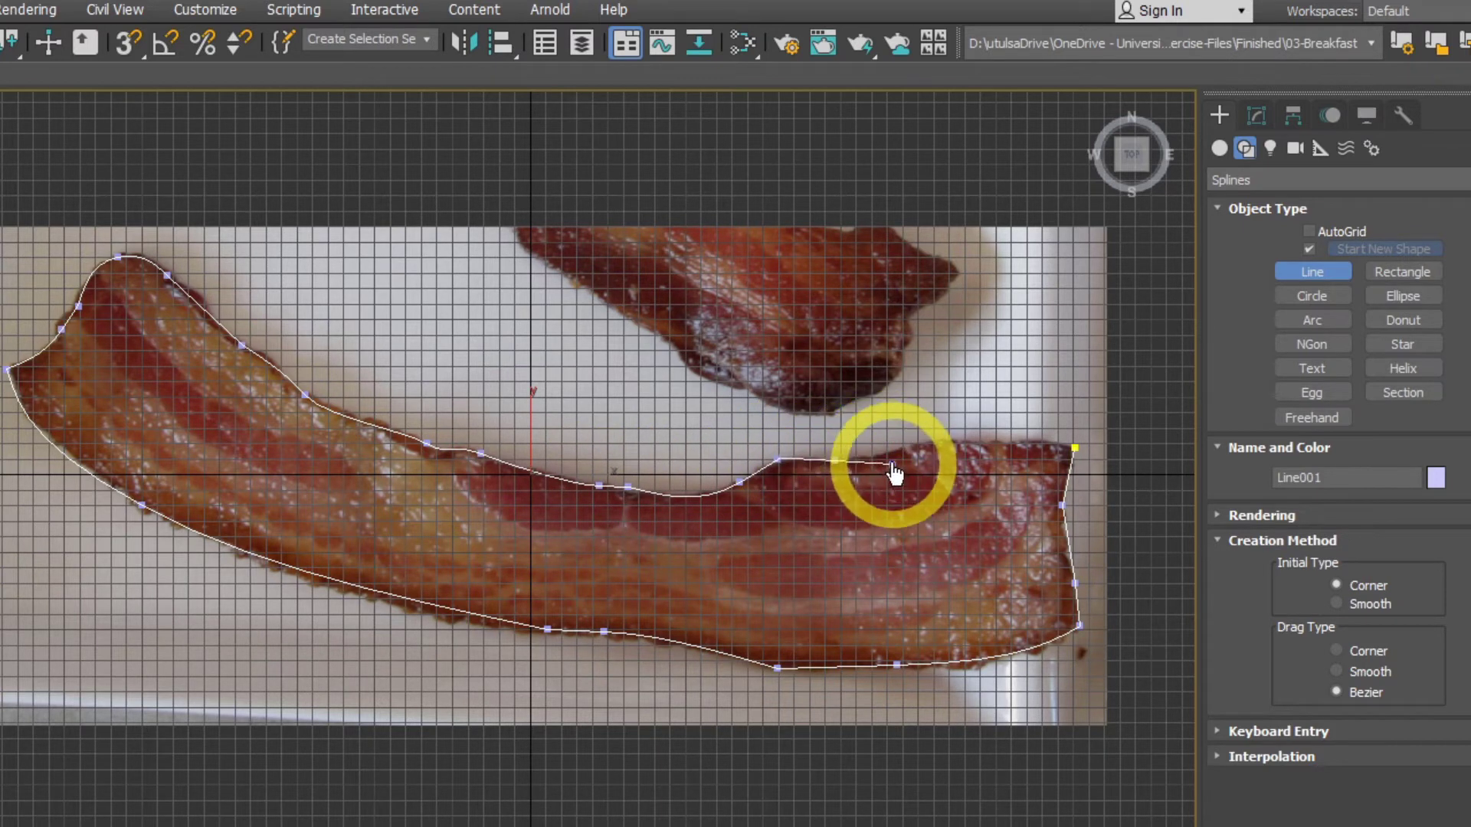
click(1021, 453)
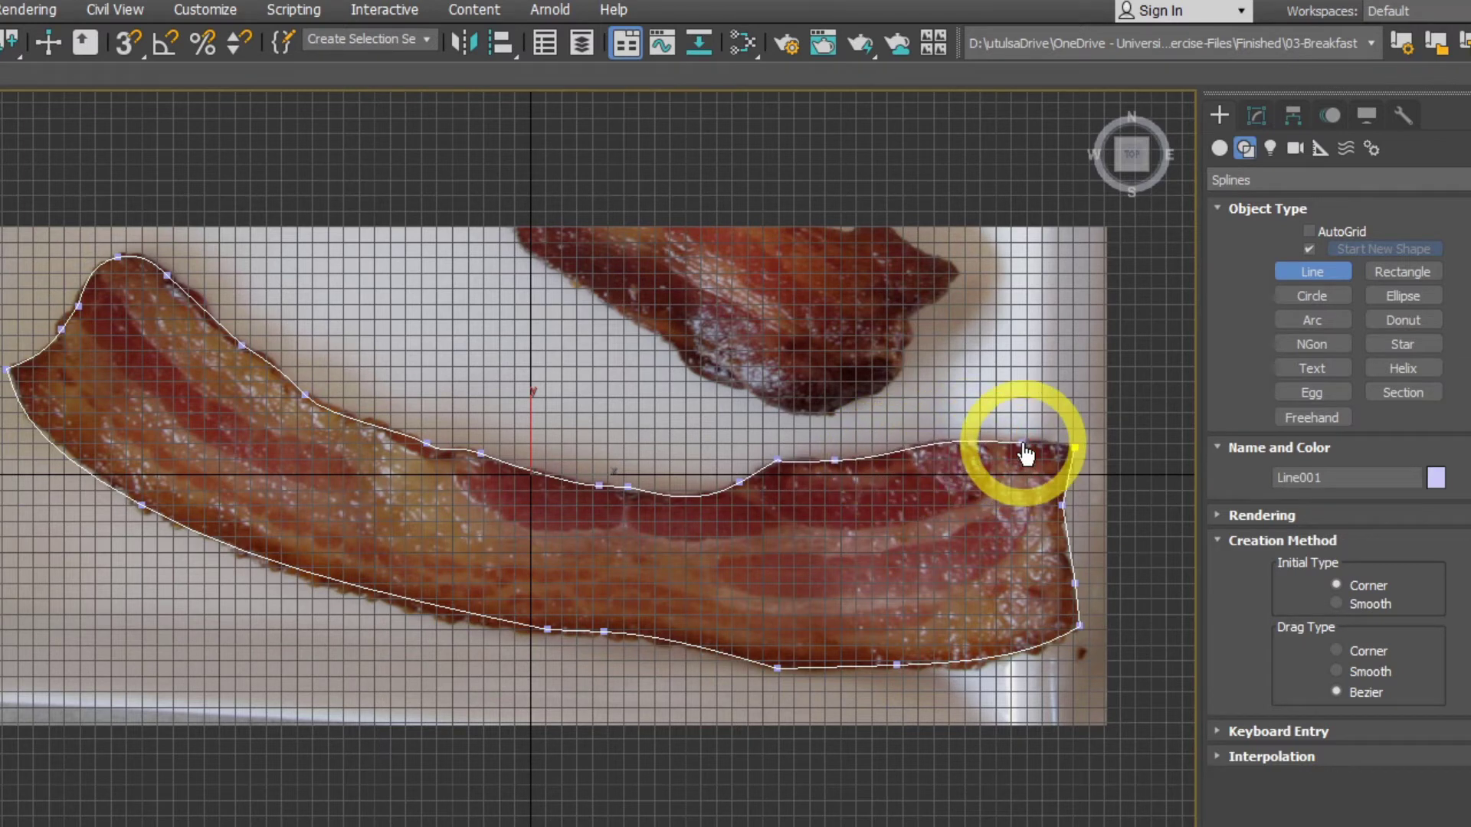
click(1076, 452)
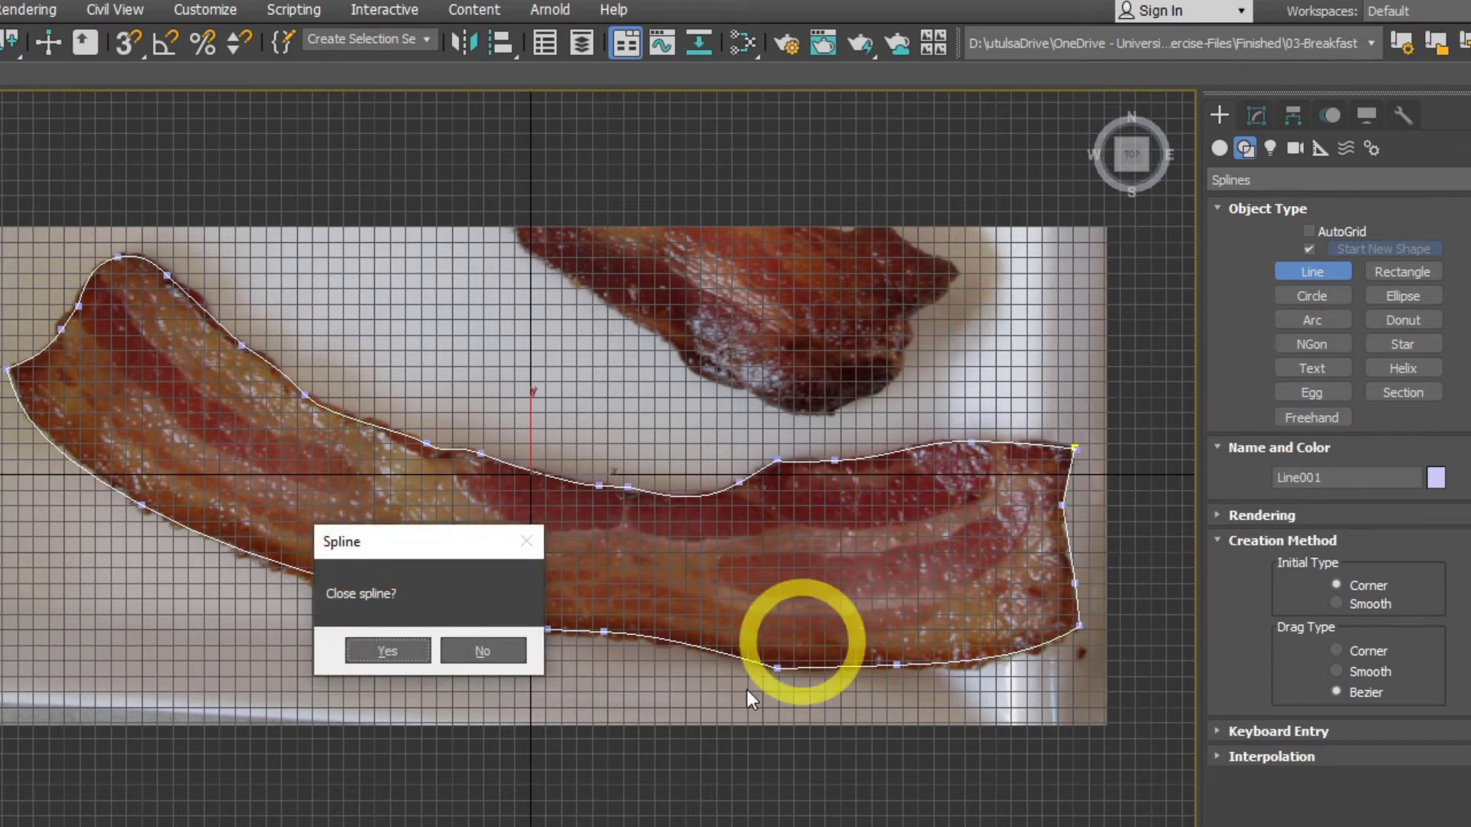
click(375, 650)
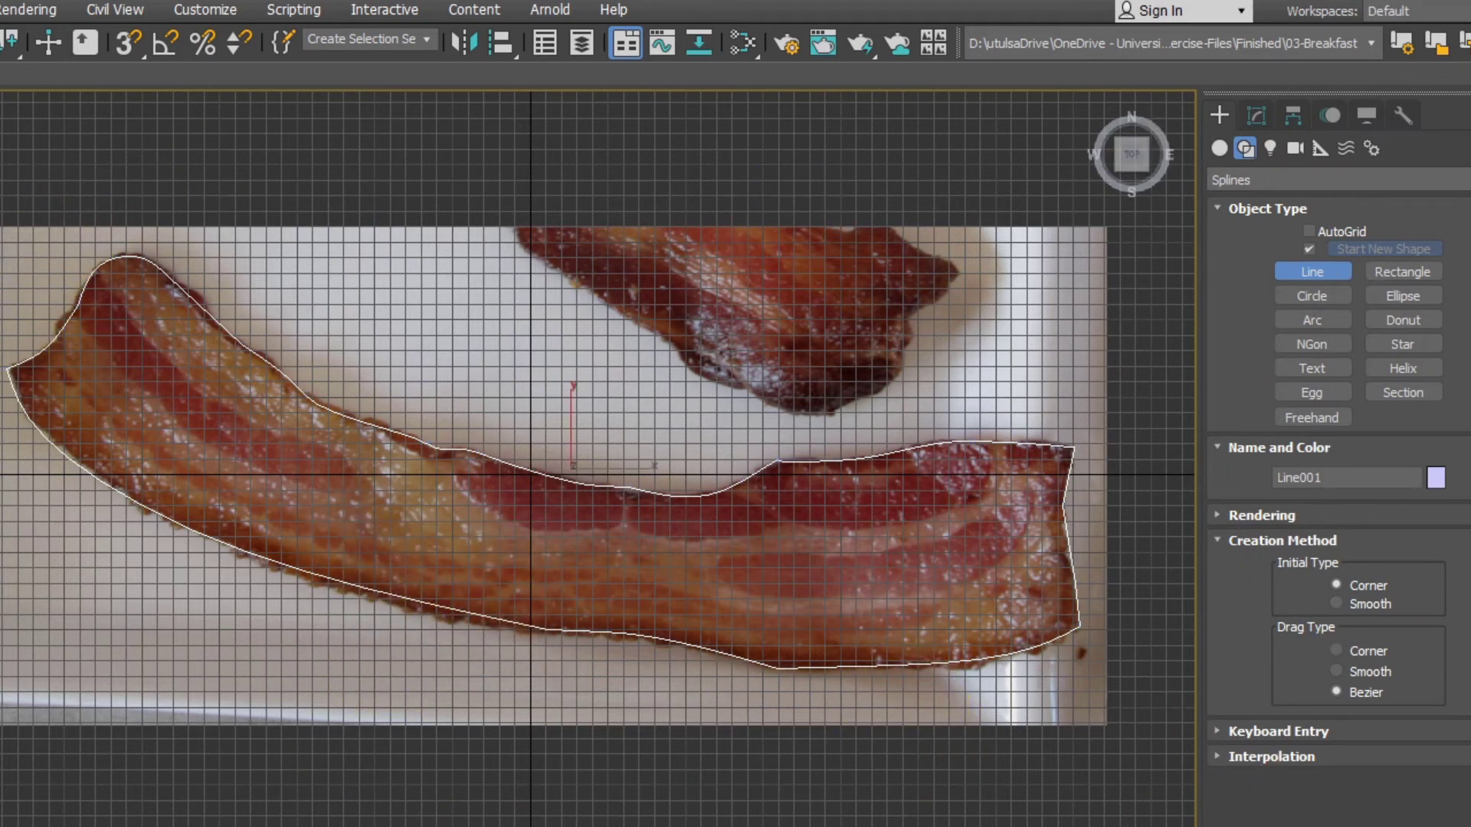
- At Vertex level of the traced line, convert the upper-right corner vertex to Bezier and move it slightly inward onto the bacon's edge
click(1257, 115)
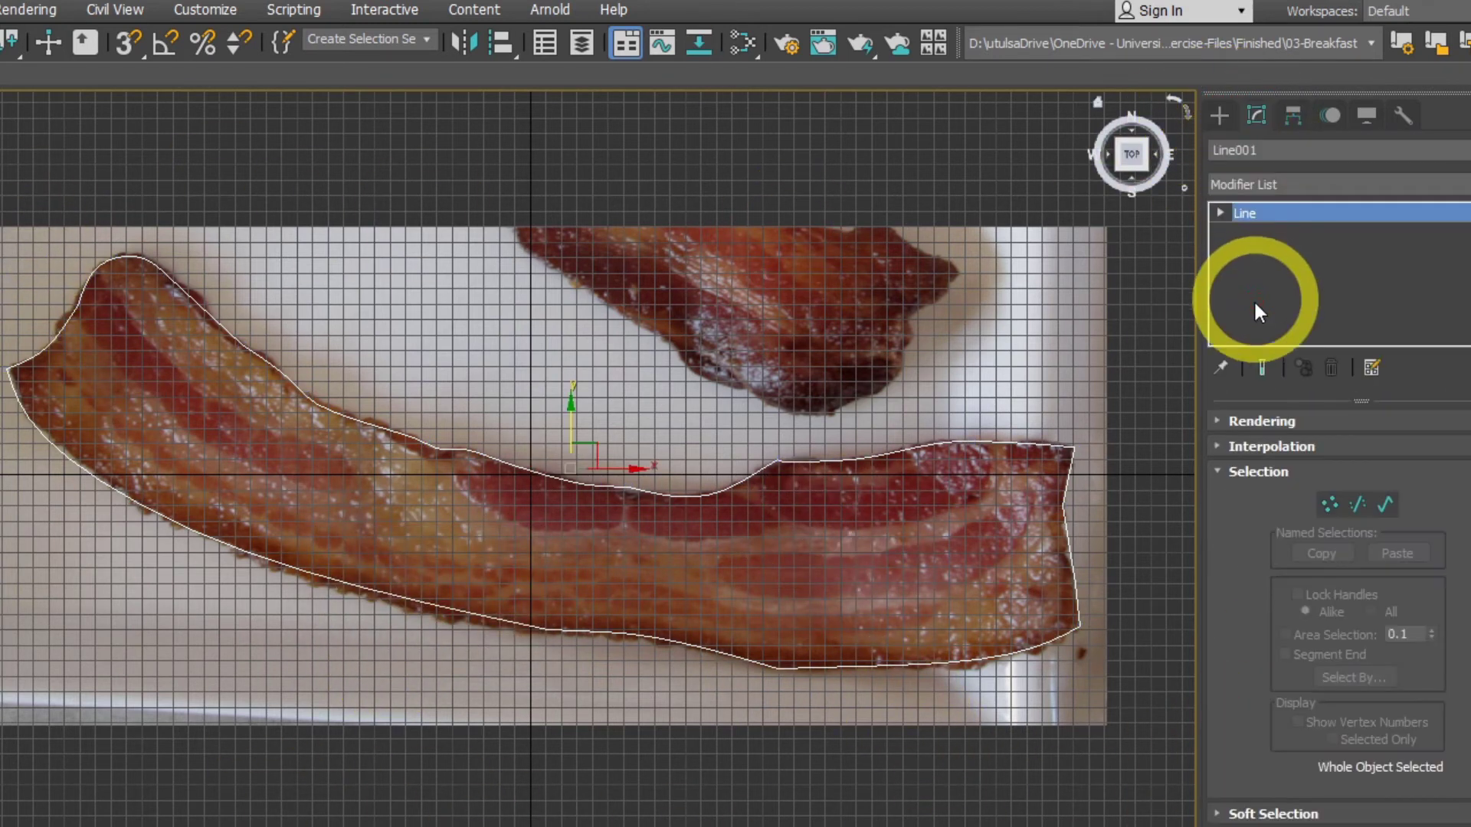
click(1330, 504)
scroll(1045, 506, up, 5)
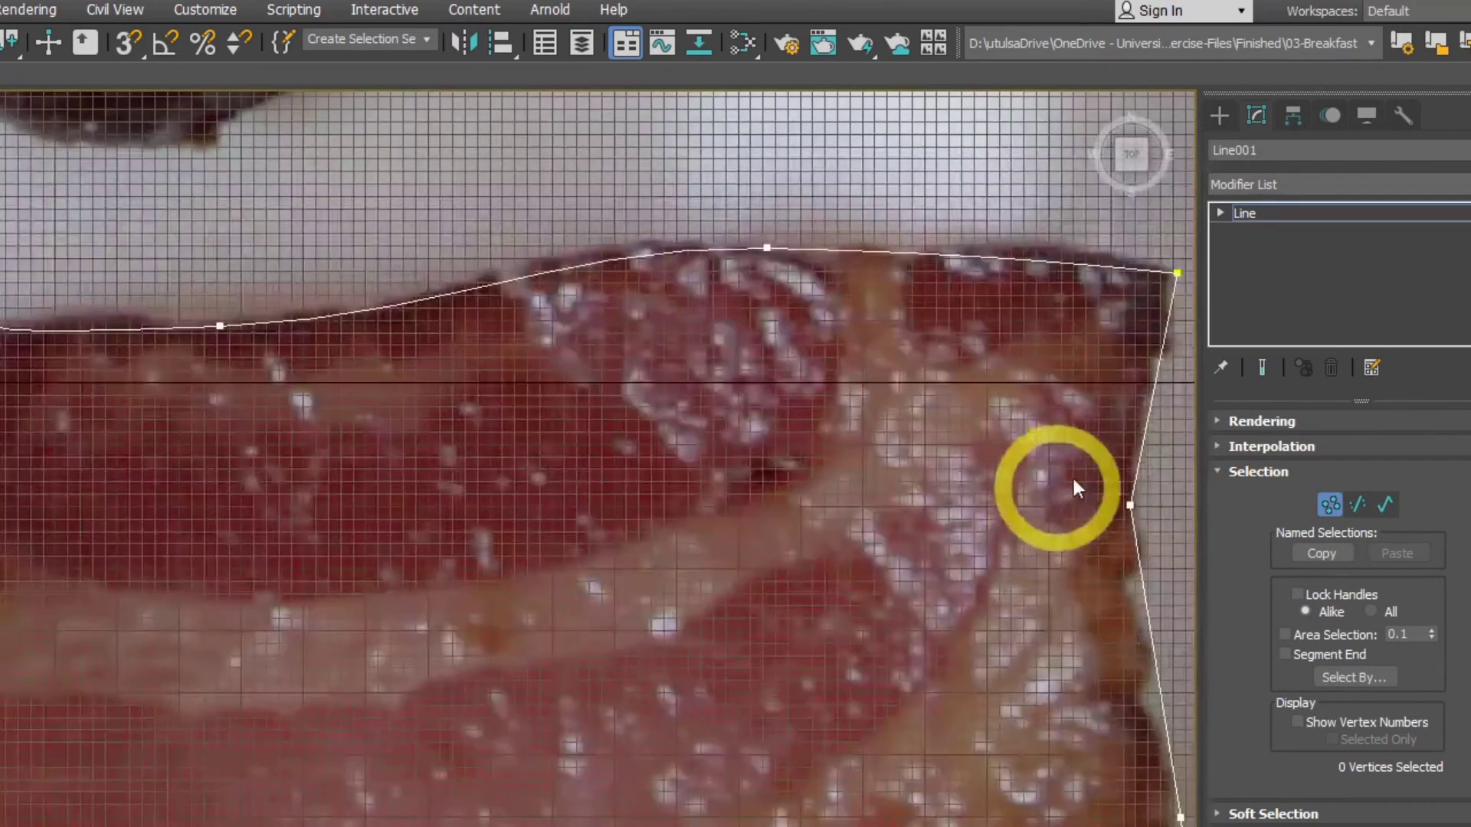
middle_drag(1050, 492, 672, 542)
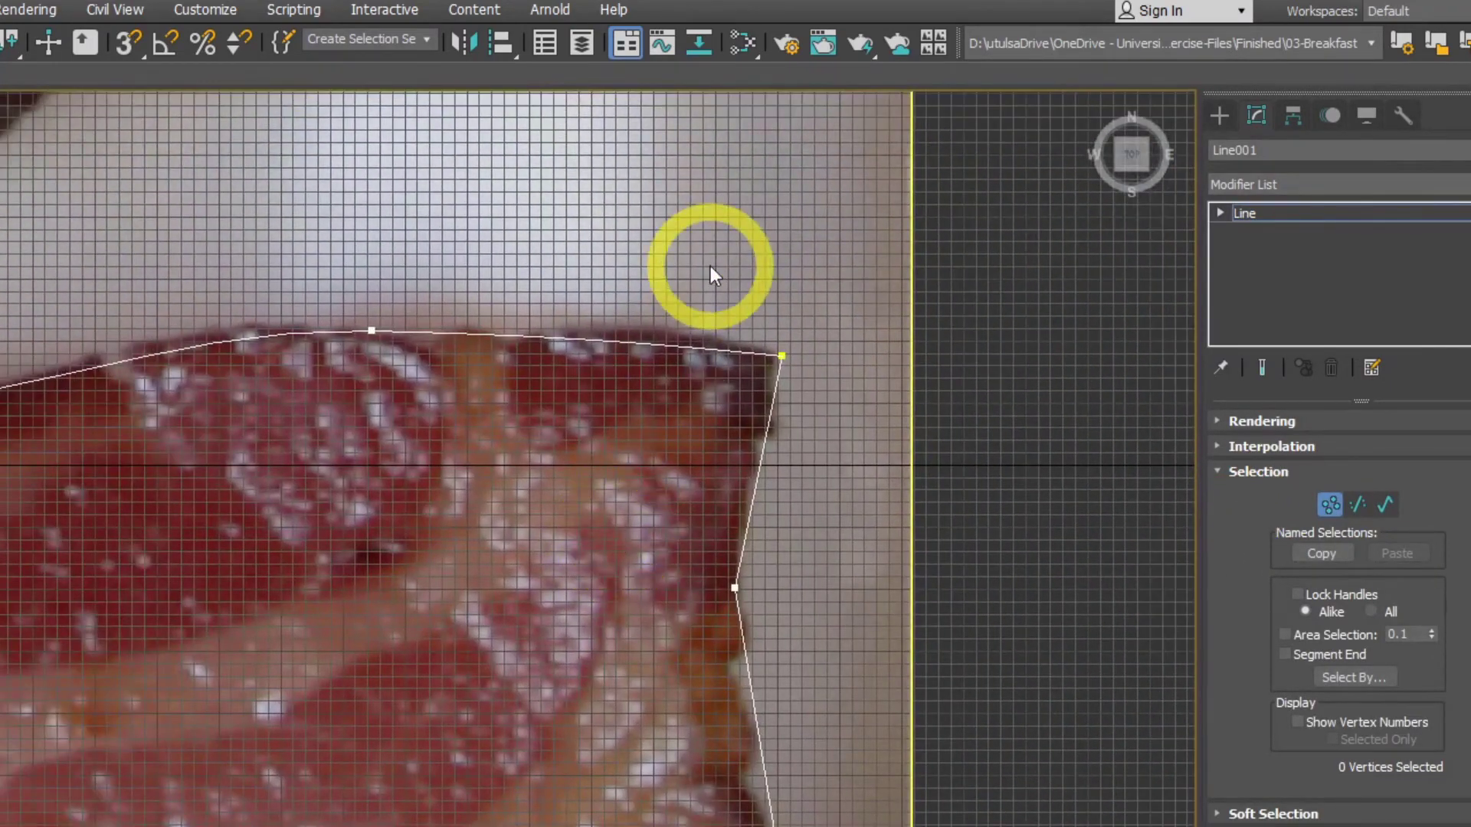
right_click(782, 355)
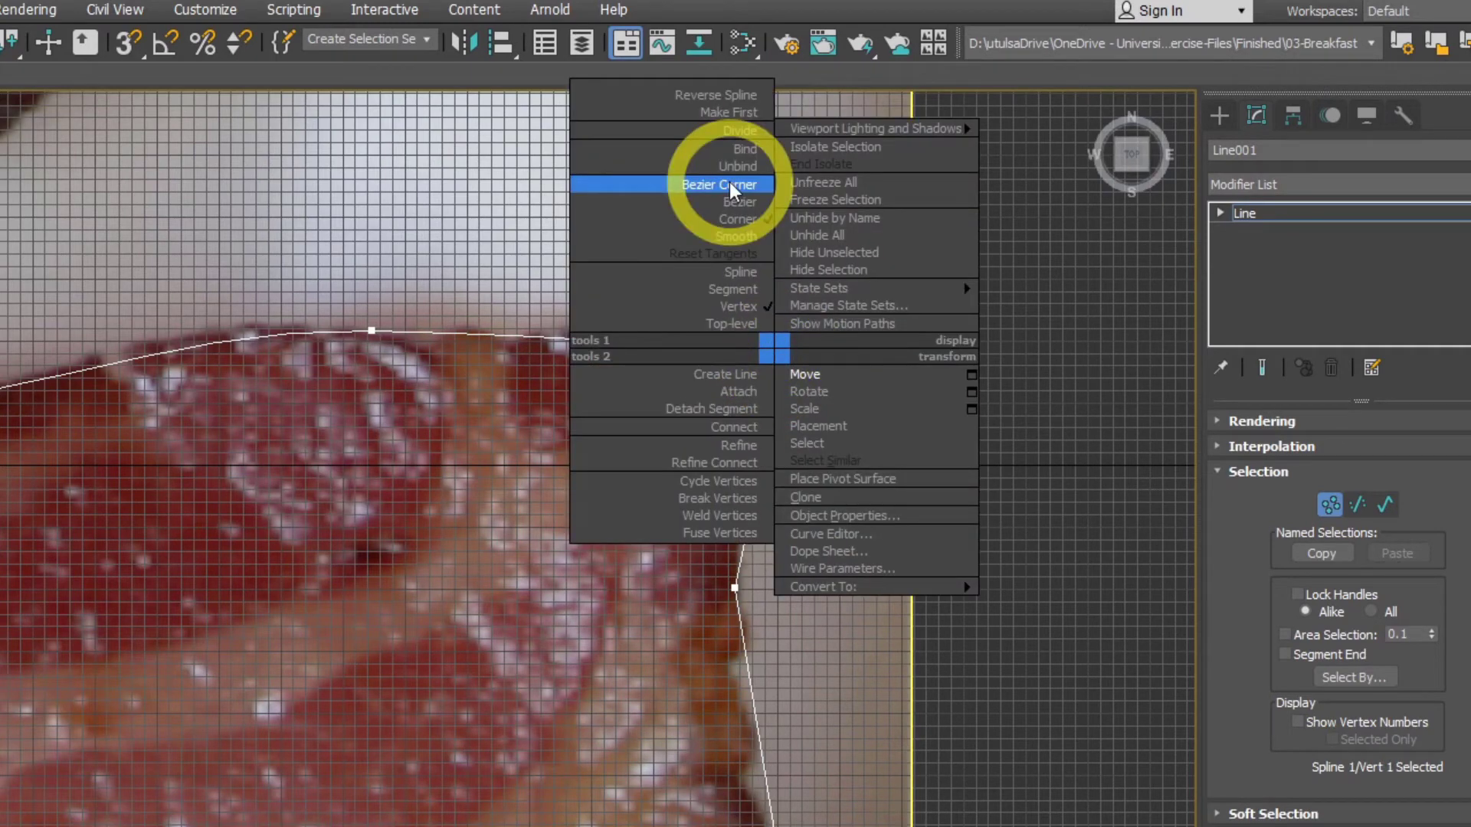
click(728, 203)
drag(854, 365, 766, 355)
- Convert the vertex just below the upper-right corner to Bezier and adjust it so the right edge curves smoothly
click(735, 588)
right_click(739, 586)
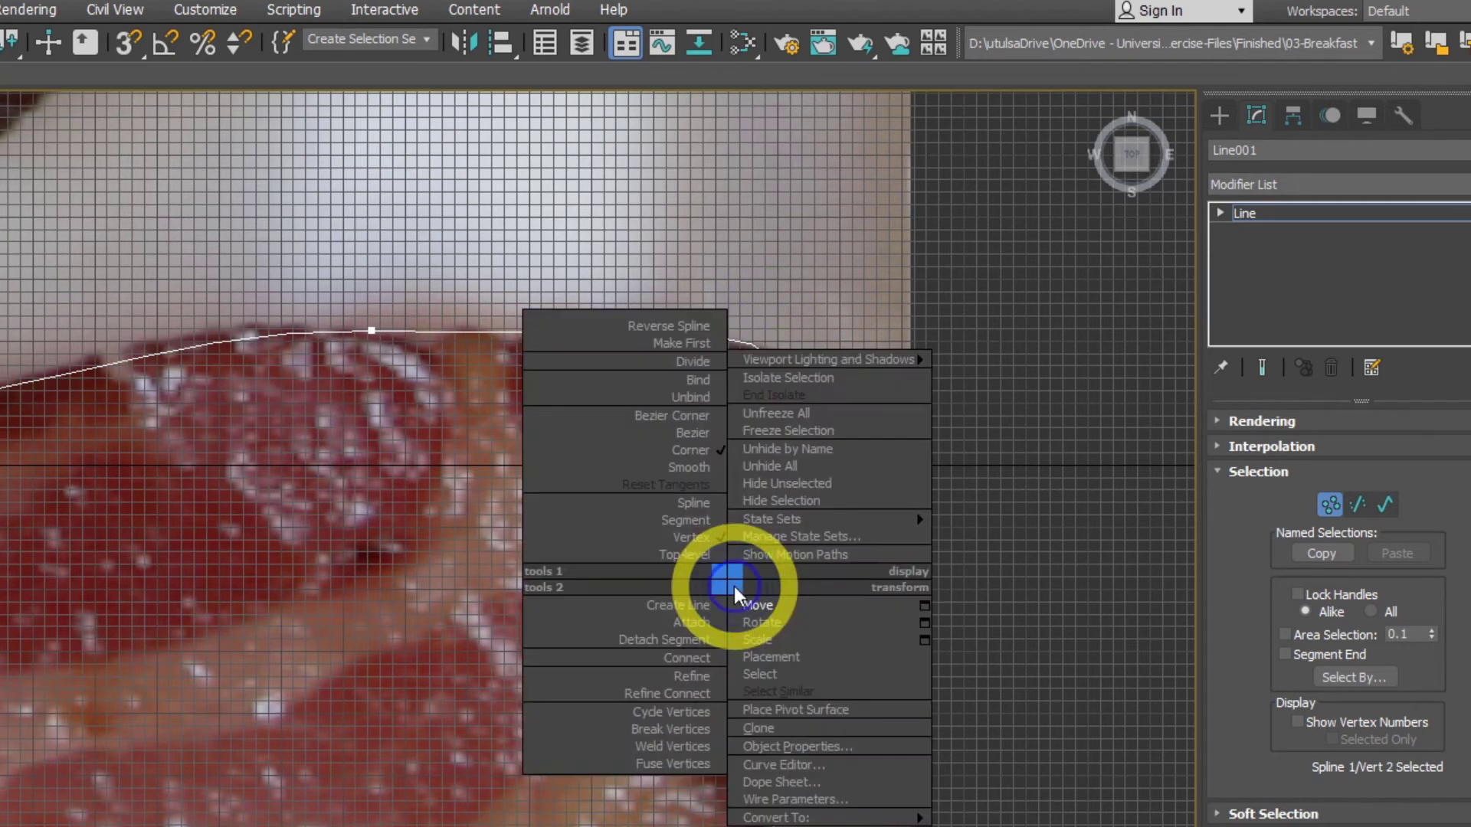
click(700, 431)
drag(731, 592, 743, 564)
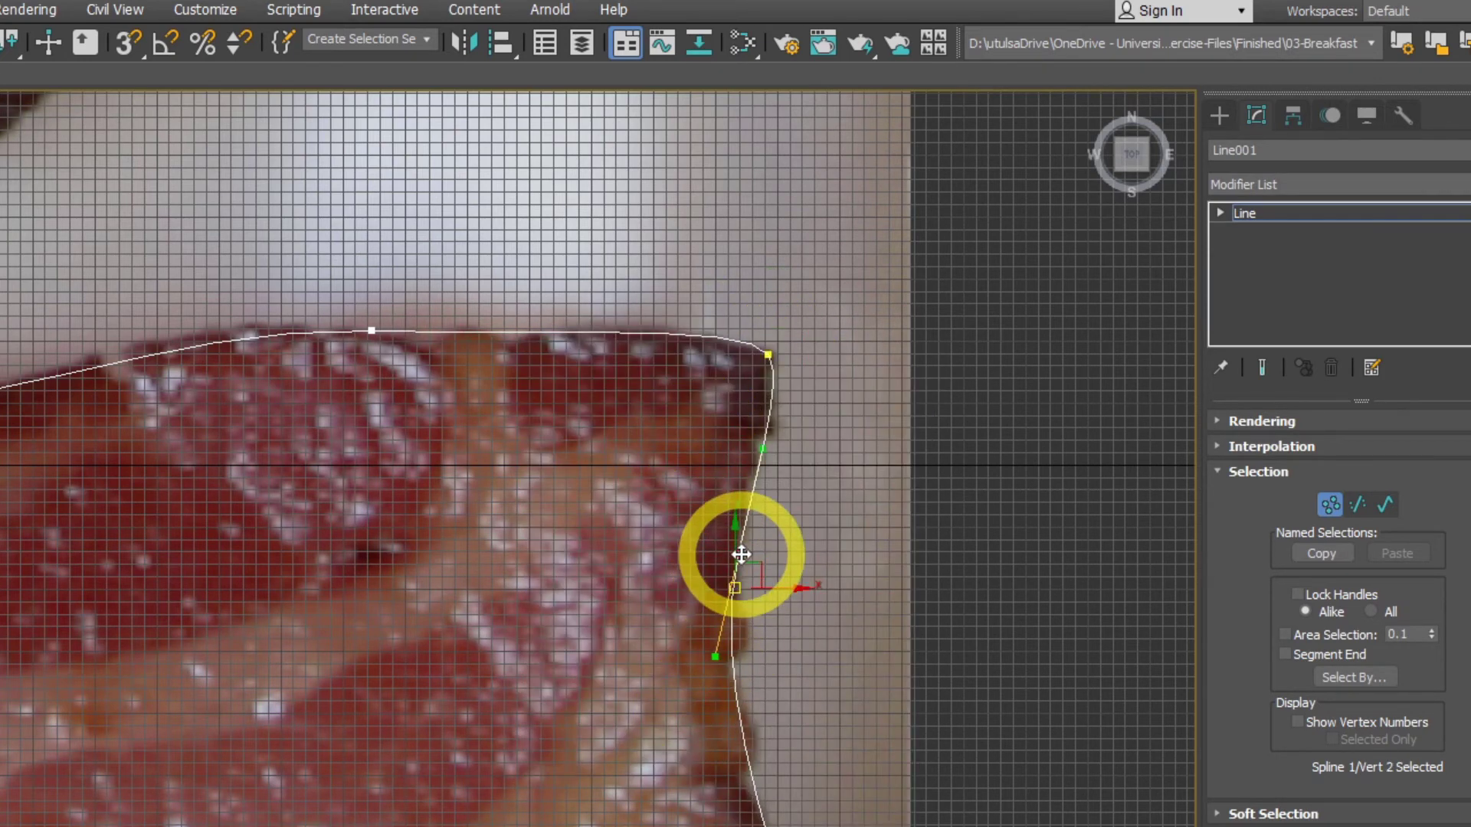
- Select the sharp vertex at the bend in the right half of the strip's upper edge and convert it to Bezier
scroll(756, 756, down, 2)
middle_drag(758, 676, 760, 563)
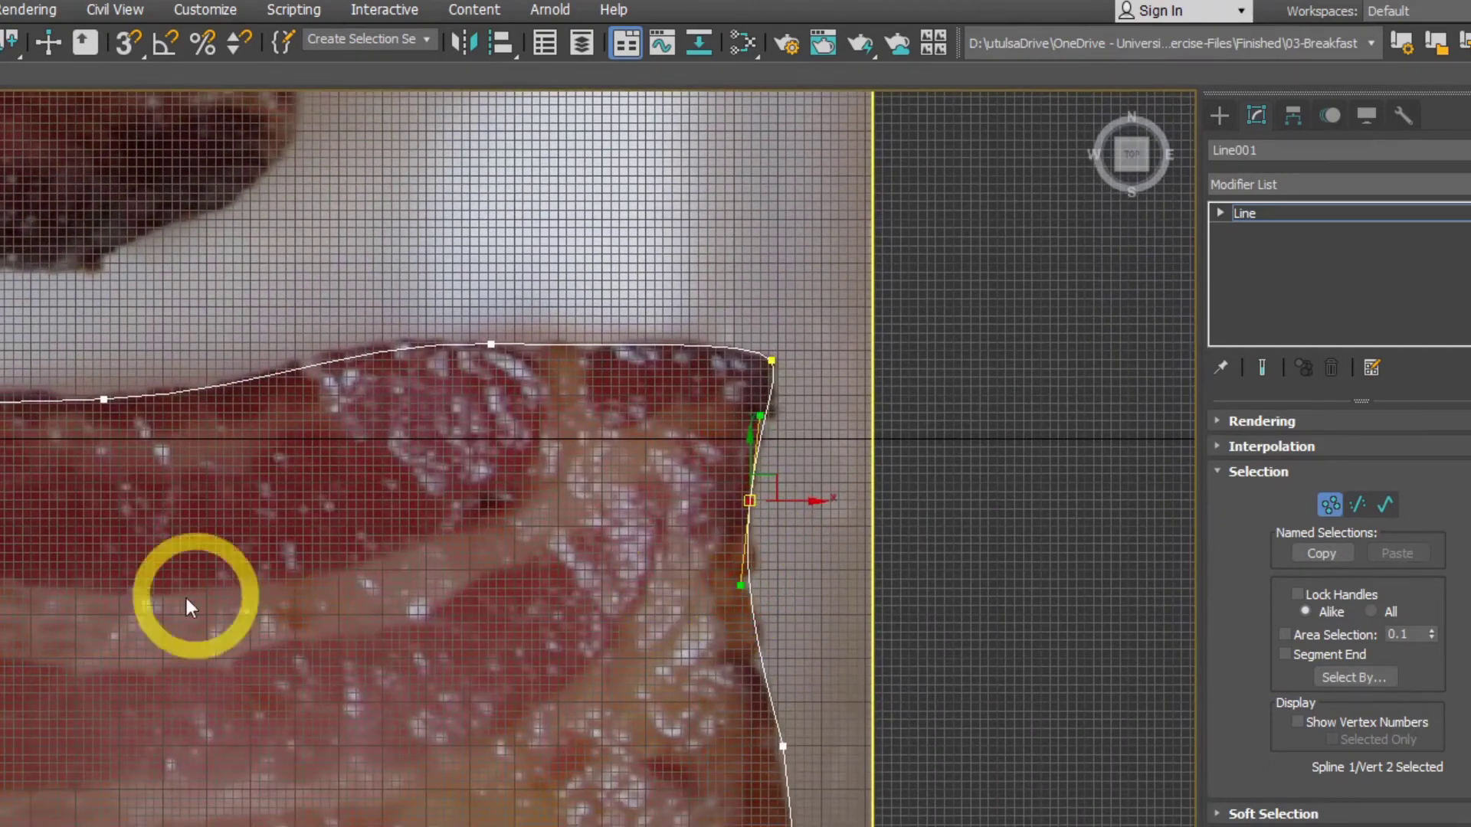
key(alt+w)
scroll(788, 558, up, 5)
scroll(603, 436, down, 3)
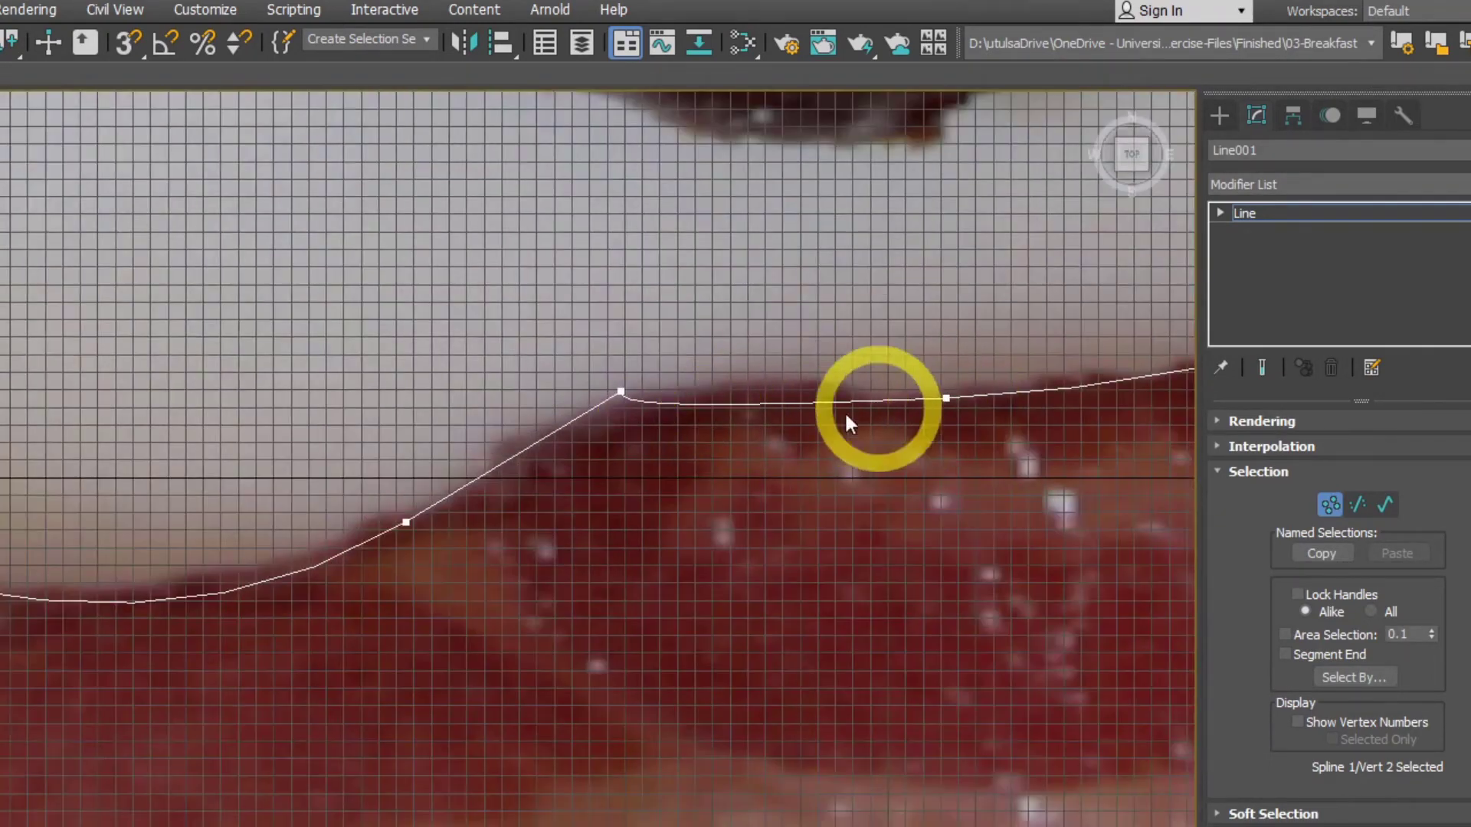
click(620, 391)
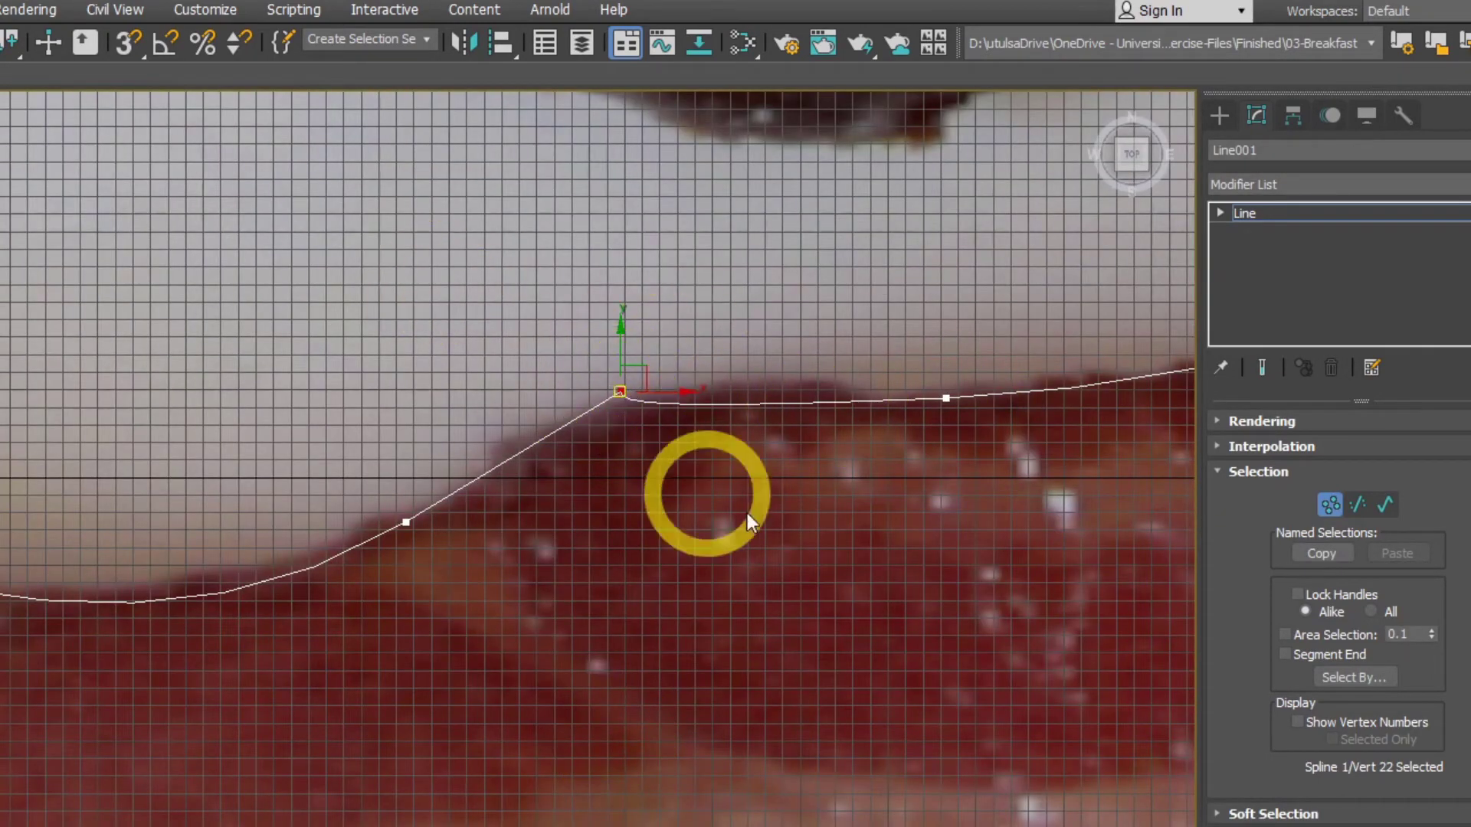
scroll(958, 418, up, 2)
middle_drag(525, 378, 421, 408)
right_click(428, 387)
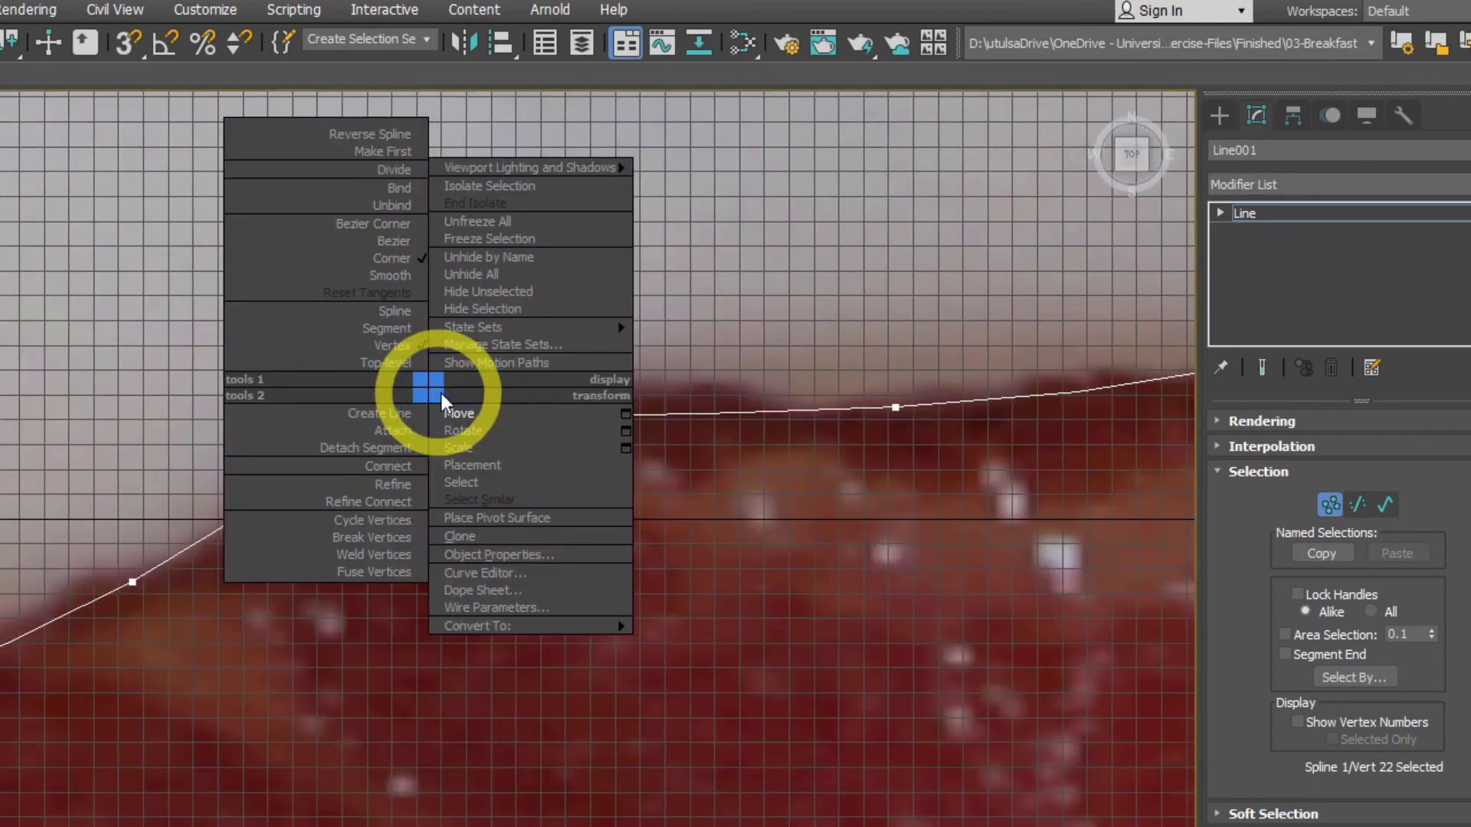
click(374, 240)
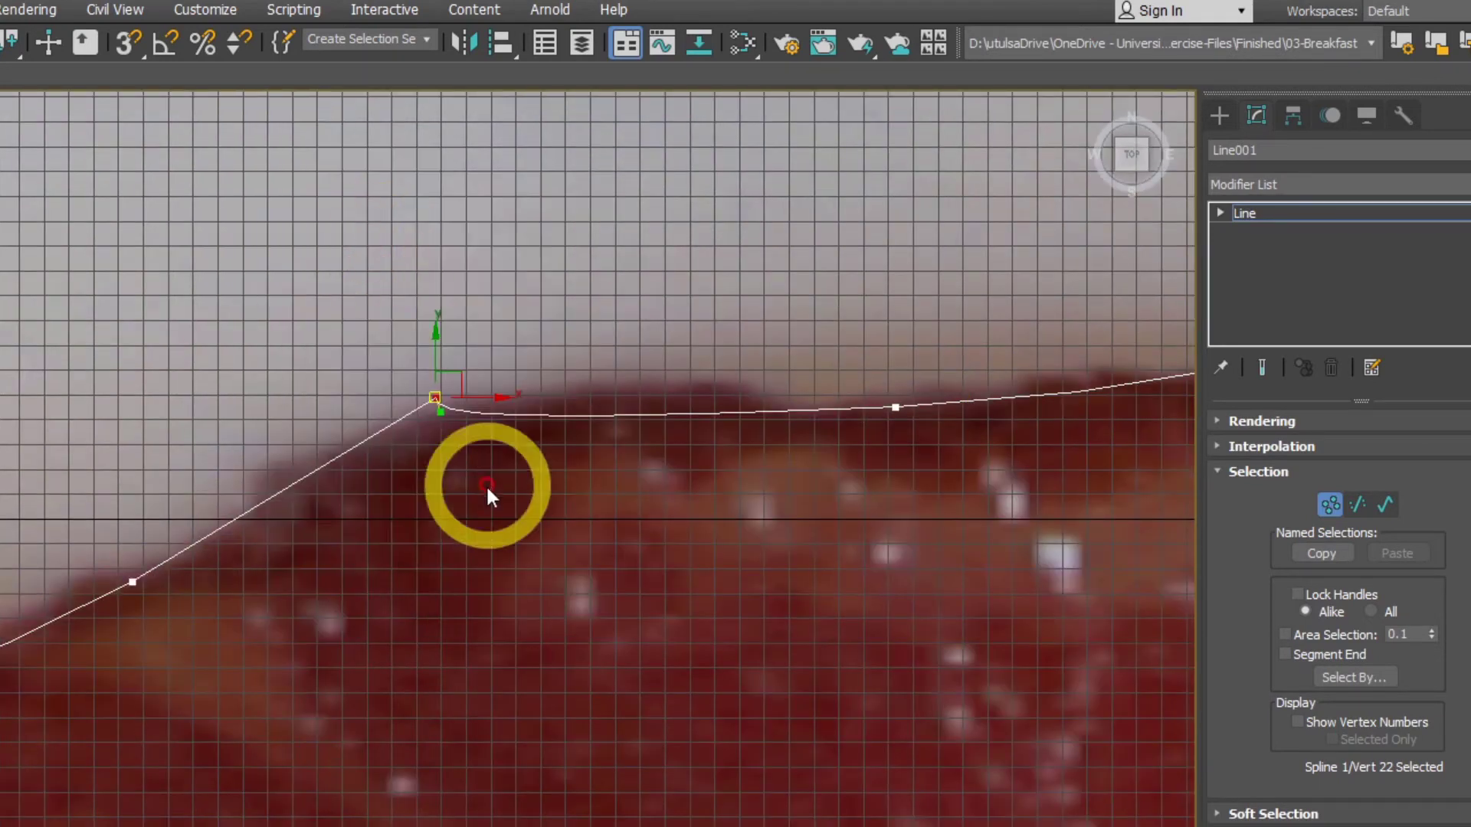
- Pull the bend vertex's tangent handles out to either side and raise the vertex above the bacon's upper edge
drag(497, 445, 583, 360)
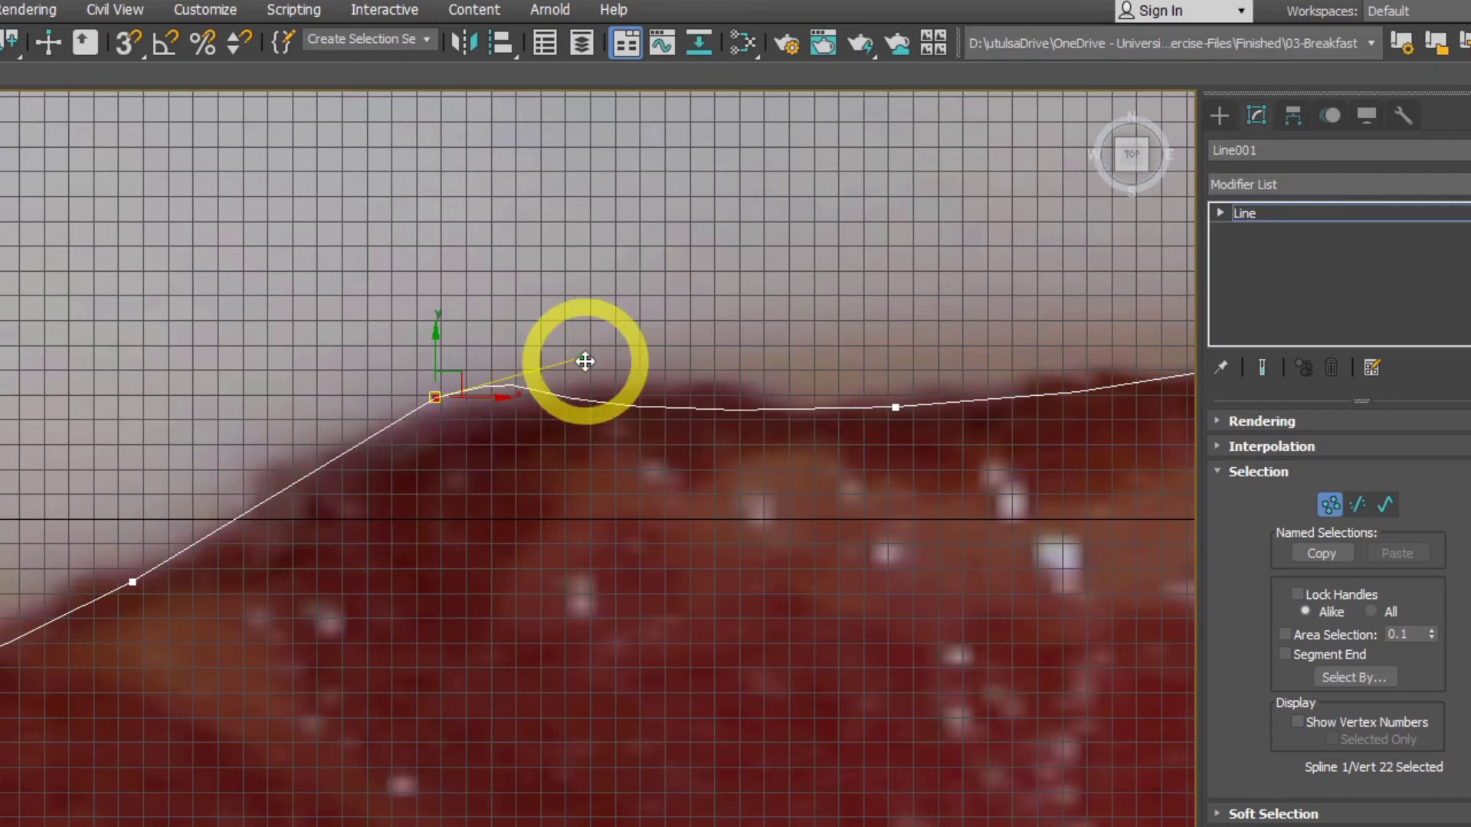
drag(429, 397, 269, 414)
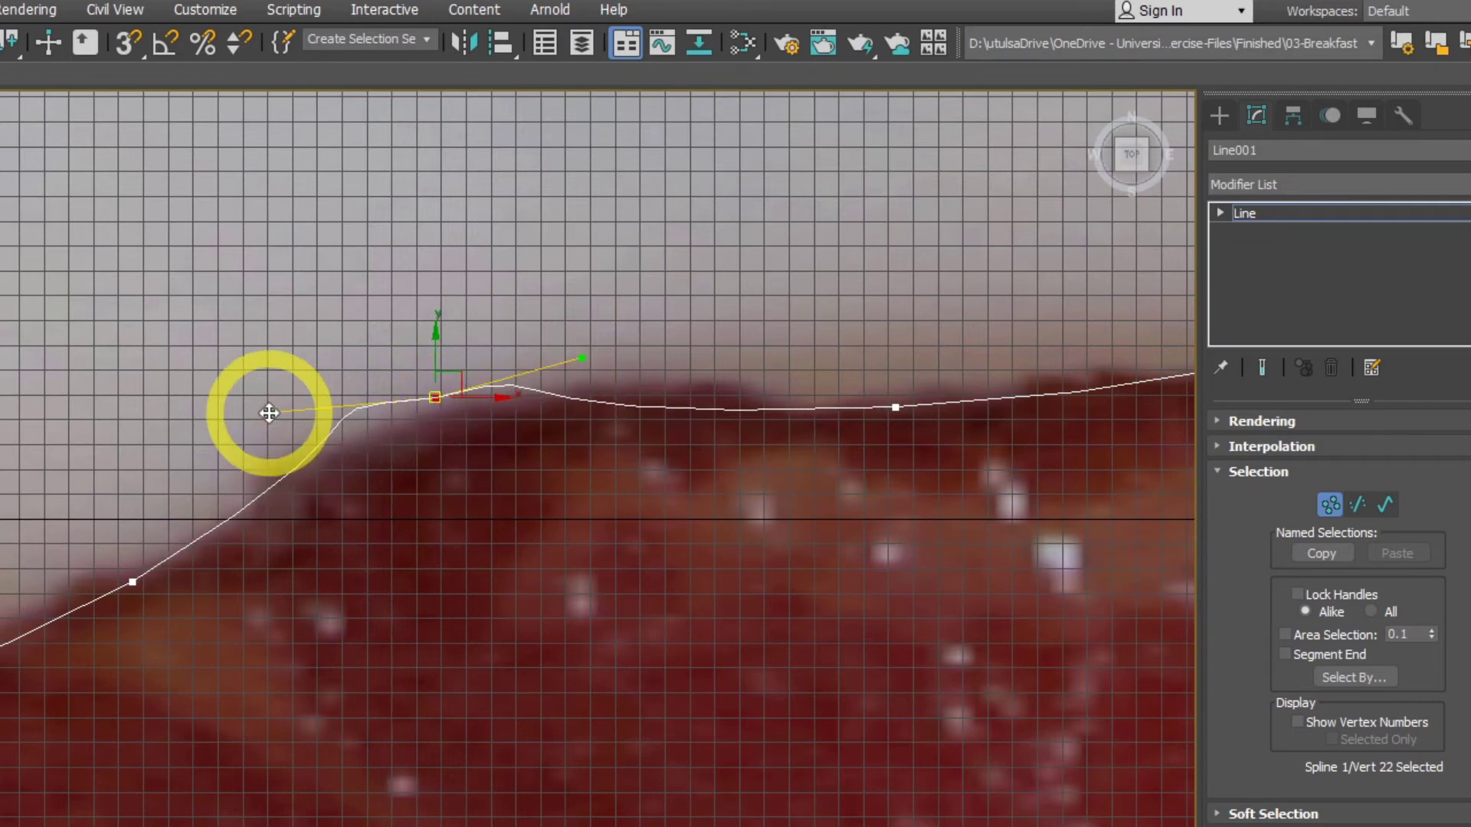
drag(438, 399, 436, 356)
scroll(426, 349, up, 1)
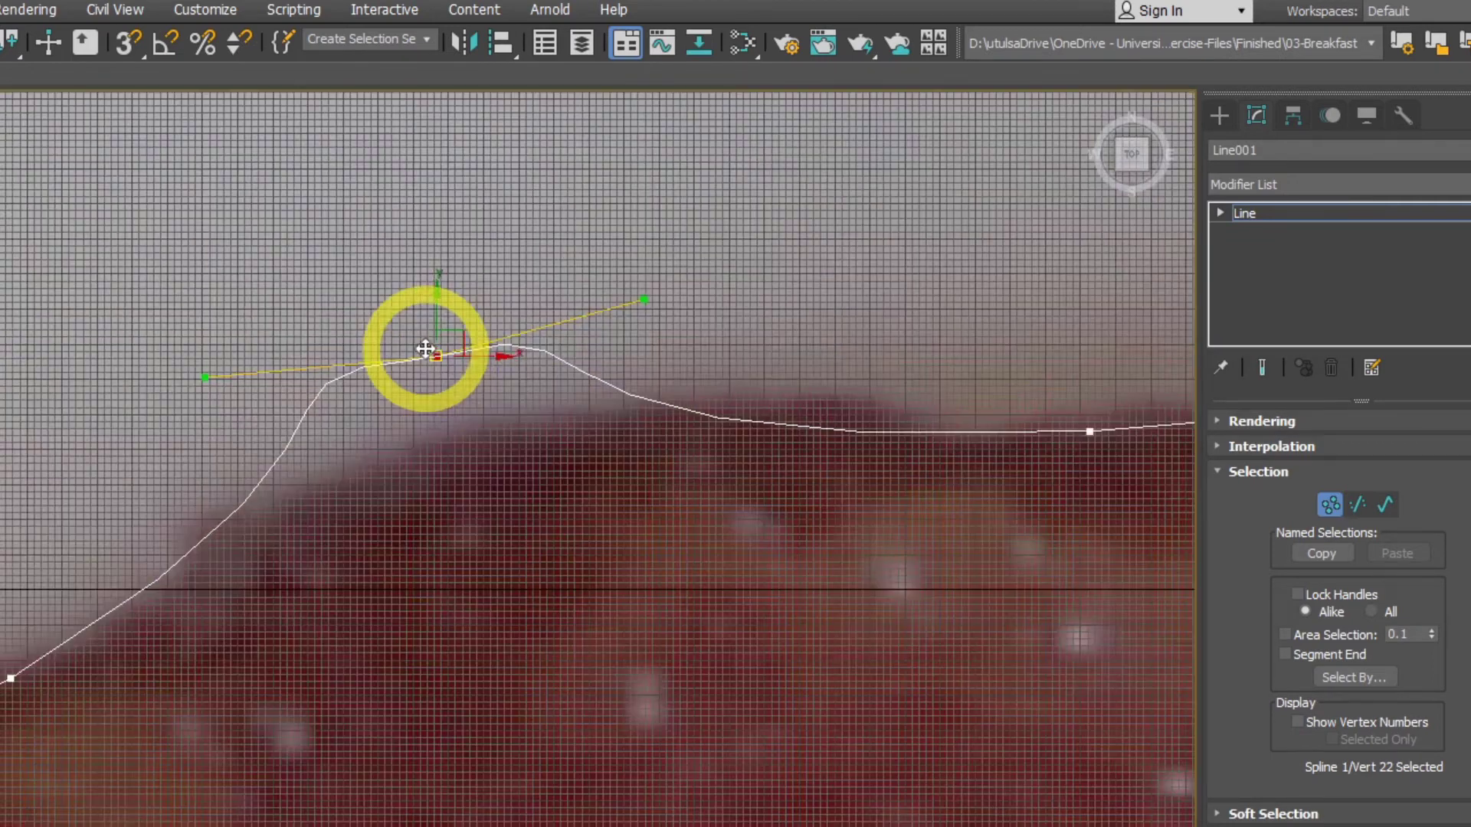
scroll(435, 456, down, 1)
- Swap the raised vertex's tangent handles across each other so the curve loops over itself, and clear the vertex selection
drag(581, 343, 308, 398)
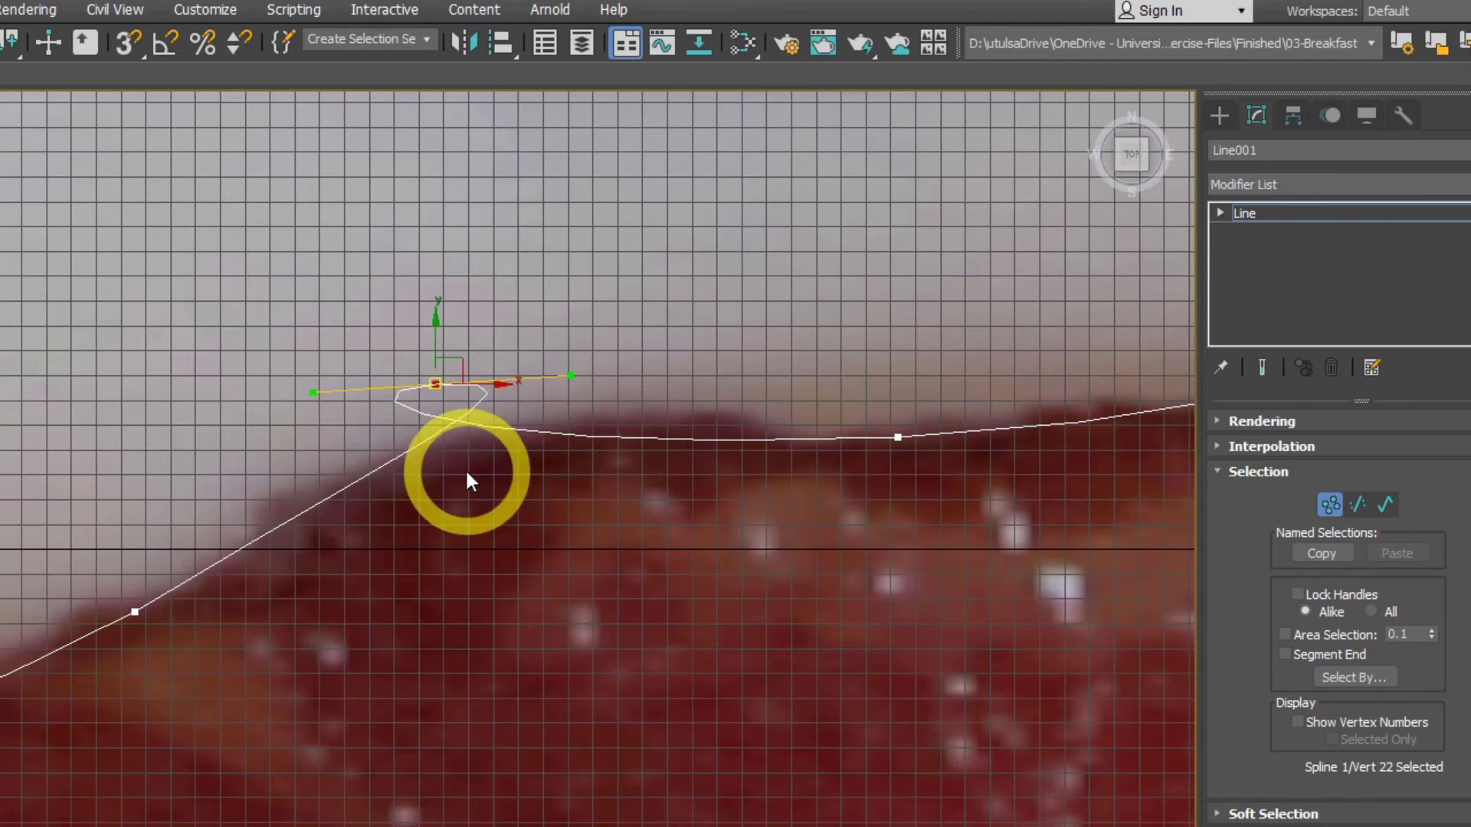
scroll(463, 466, down, 6)
click(524, 713)
scroll(475, 490, up, 4)
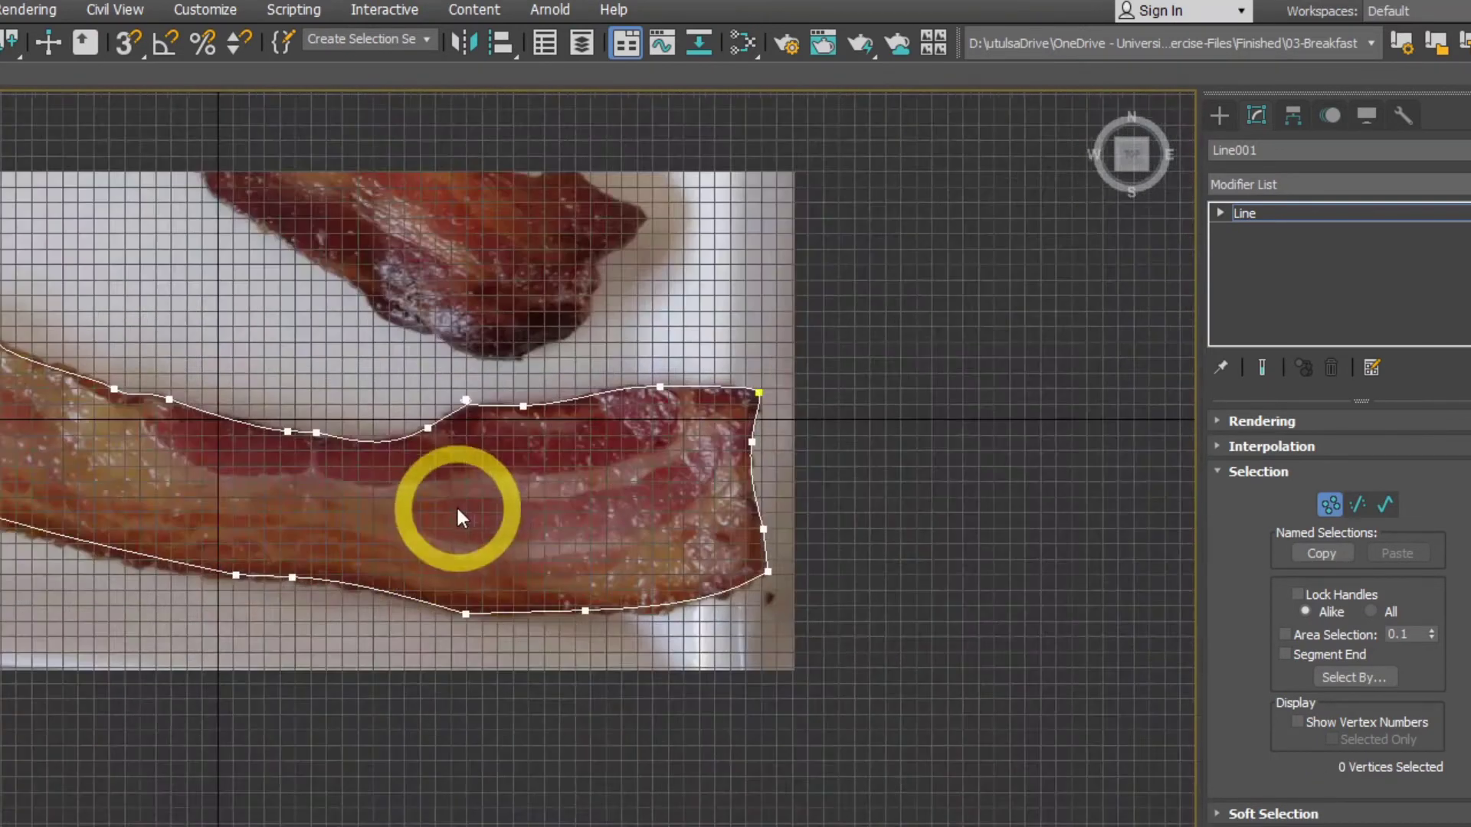
scroll(429, 343, up, 7)
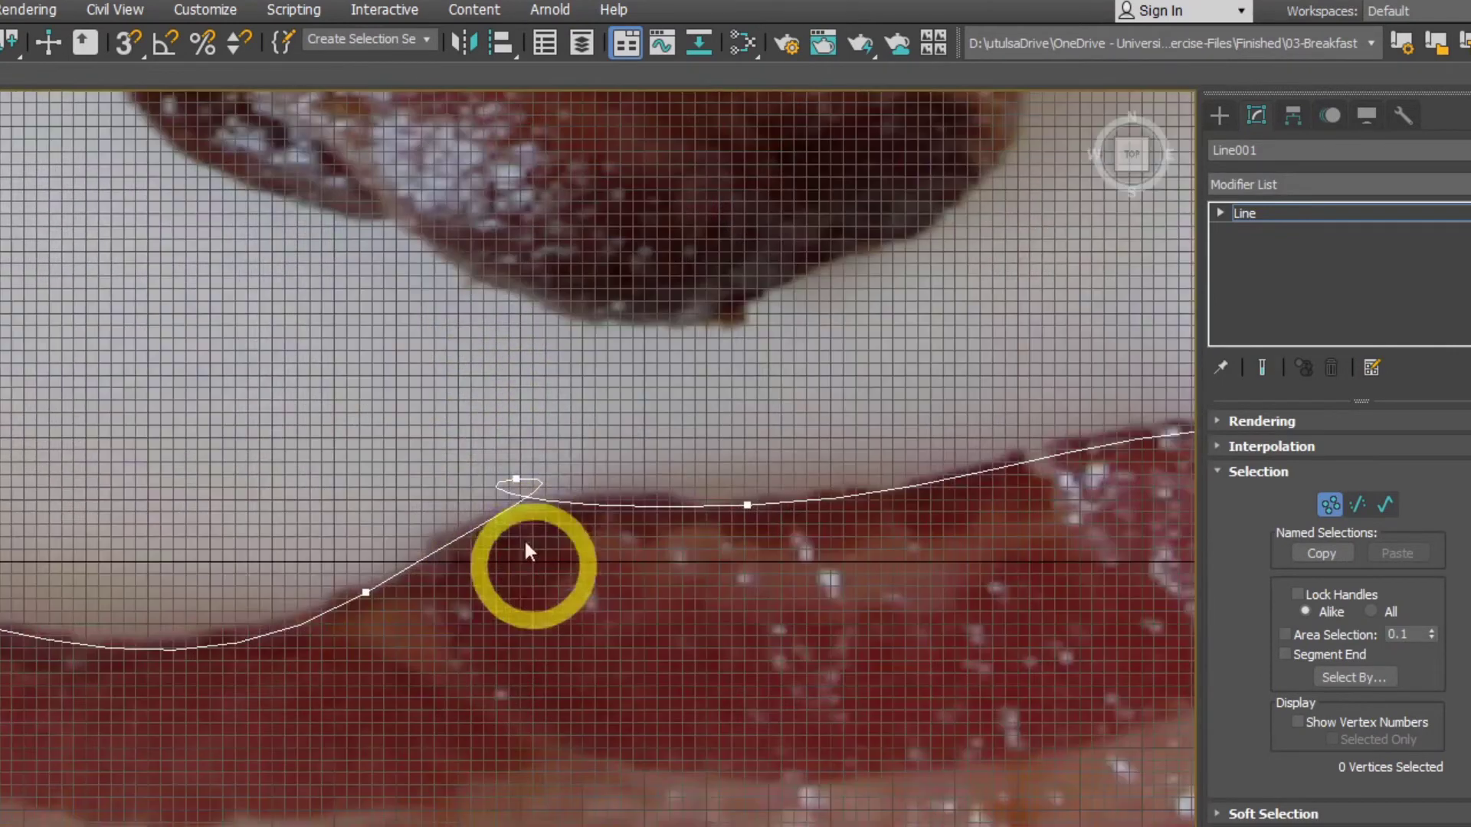
- Reselect the looped vertex, uncross its tangent handles to remove the loop, and cross them again to recreate it
click(519, 485)
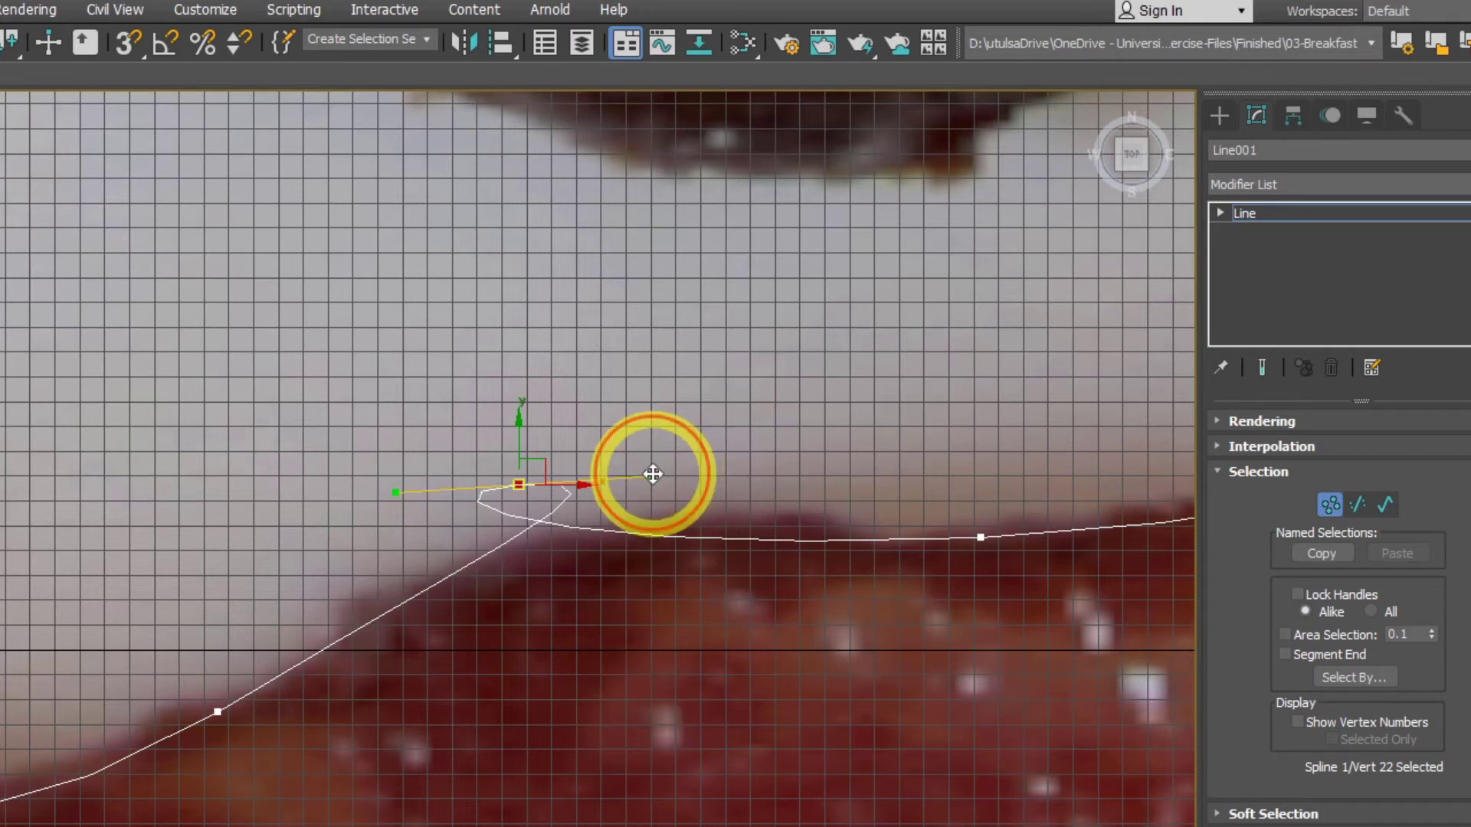
drag(653, 474, 437, 488)
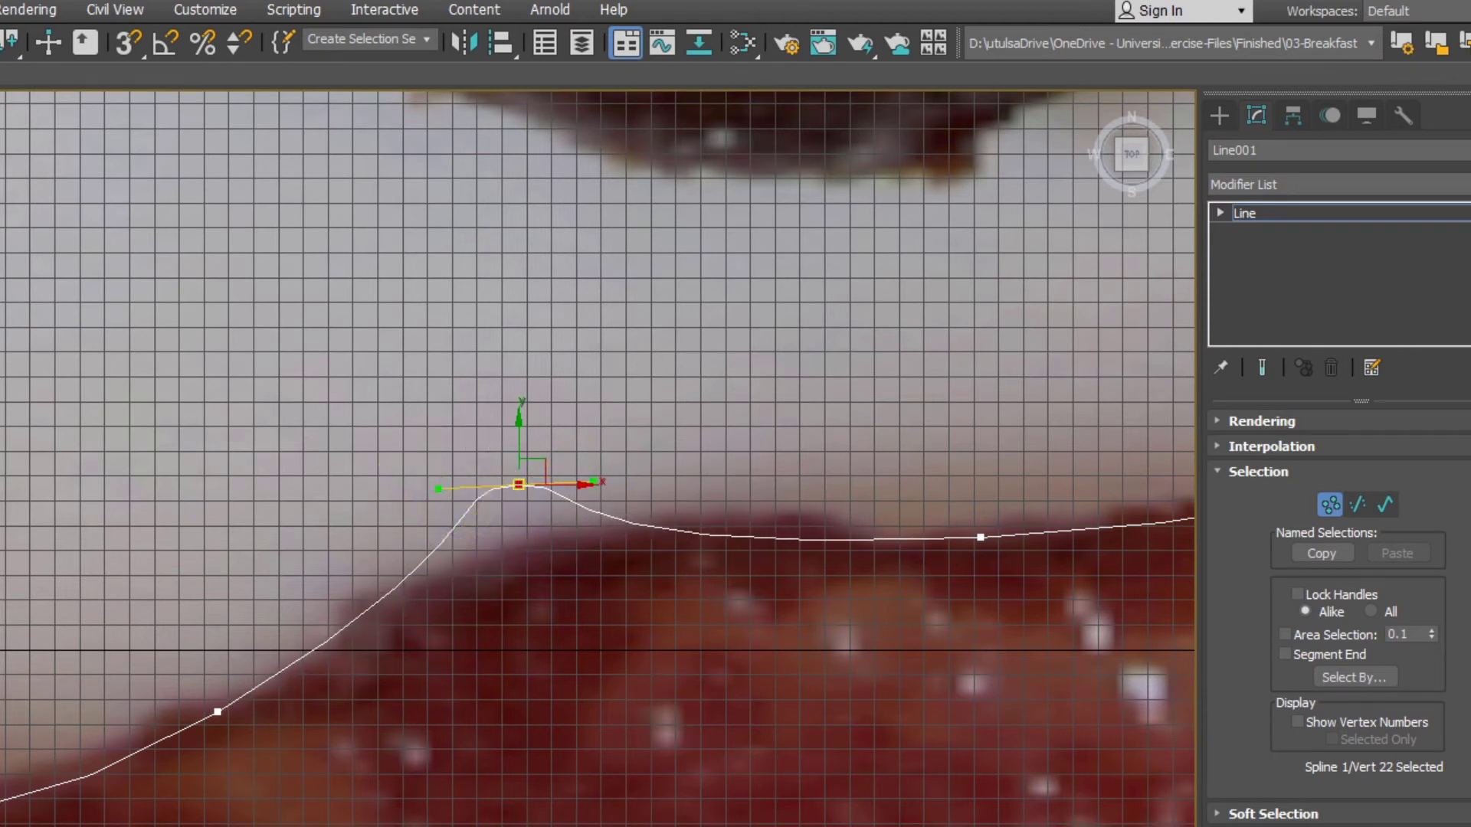
drag(585, 488, 374, 514)
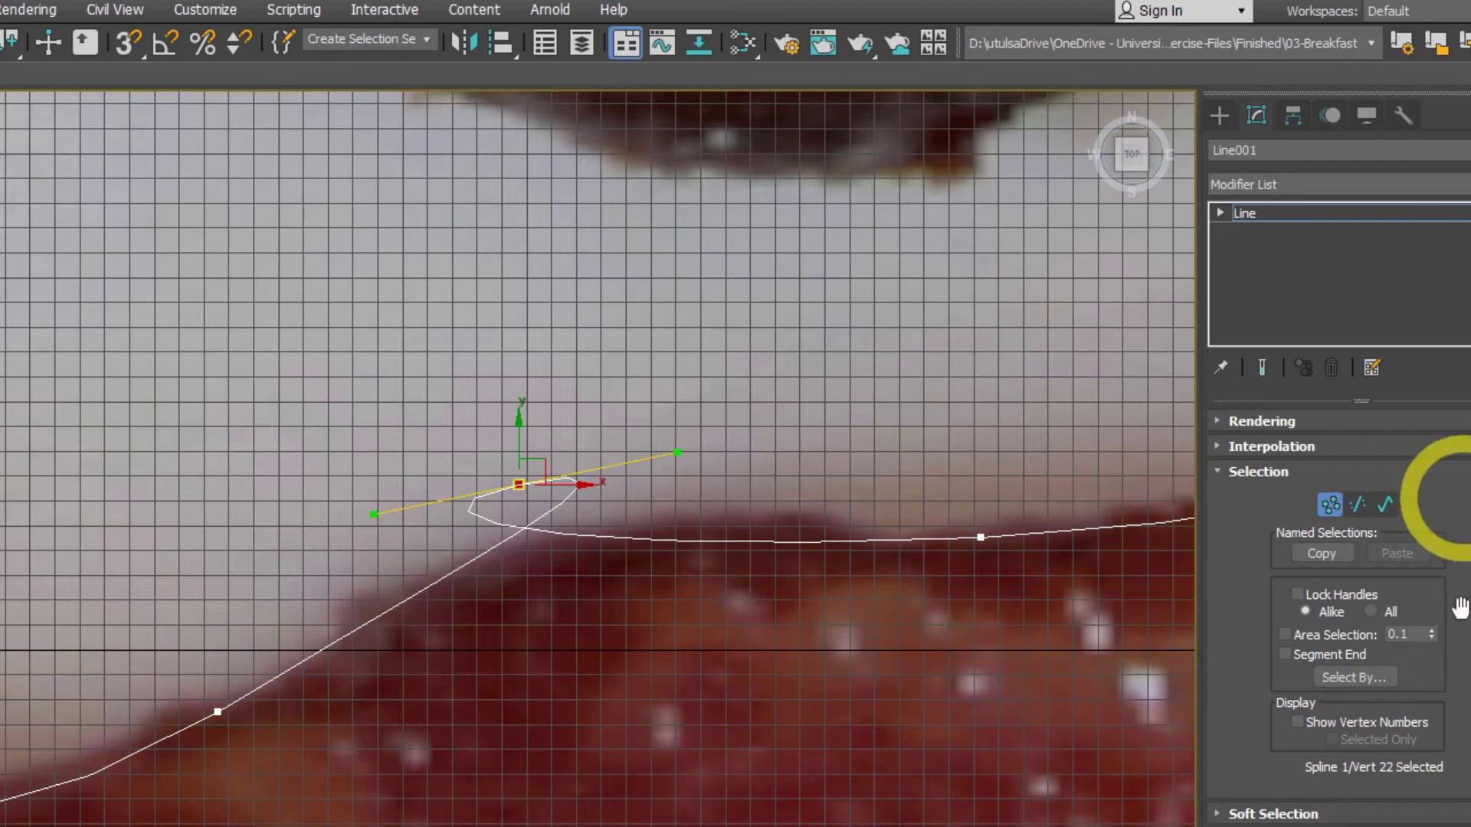
- Delete the looped vertex from the bacon outline's upper edge
scroll(1465, 436, down, 5)
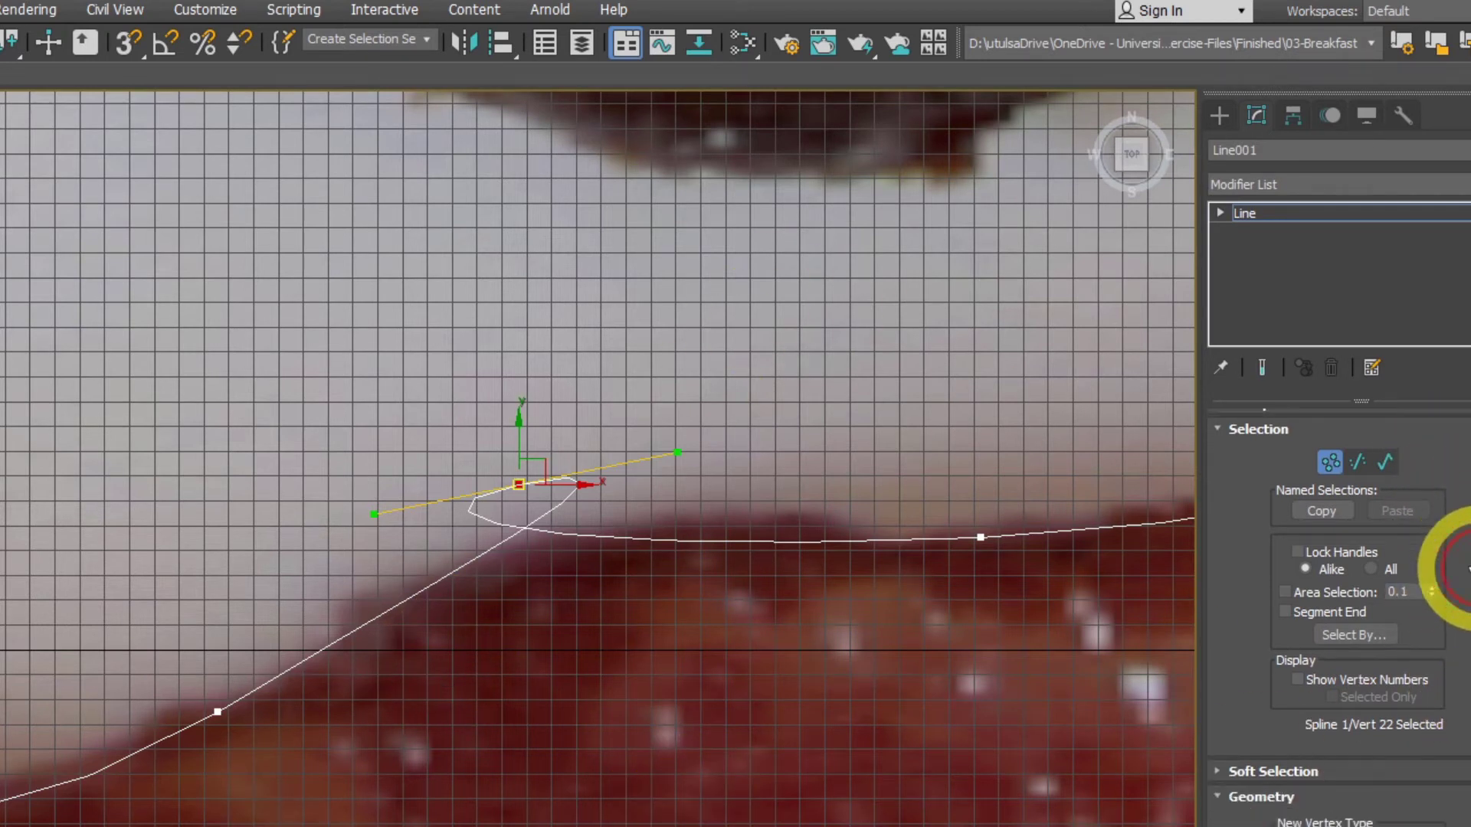
drag(1464, 398, 1463, 295)
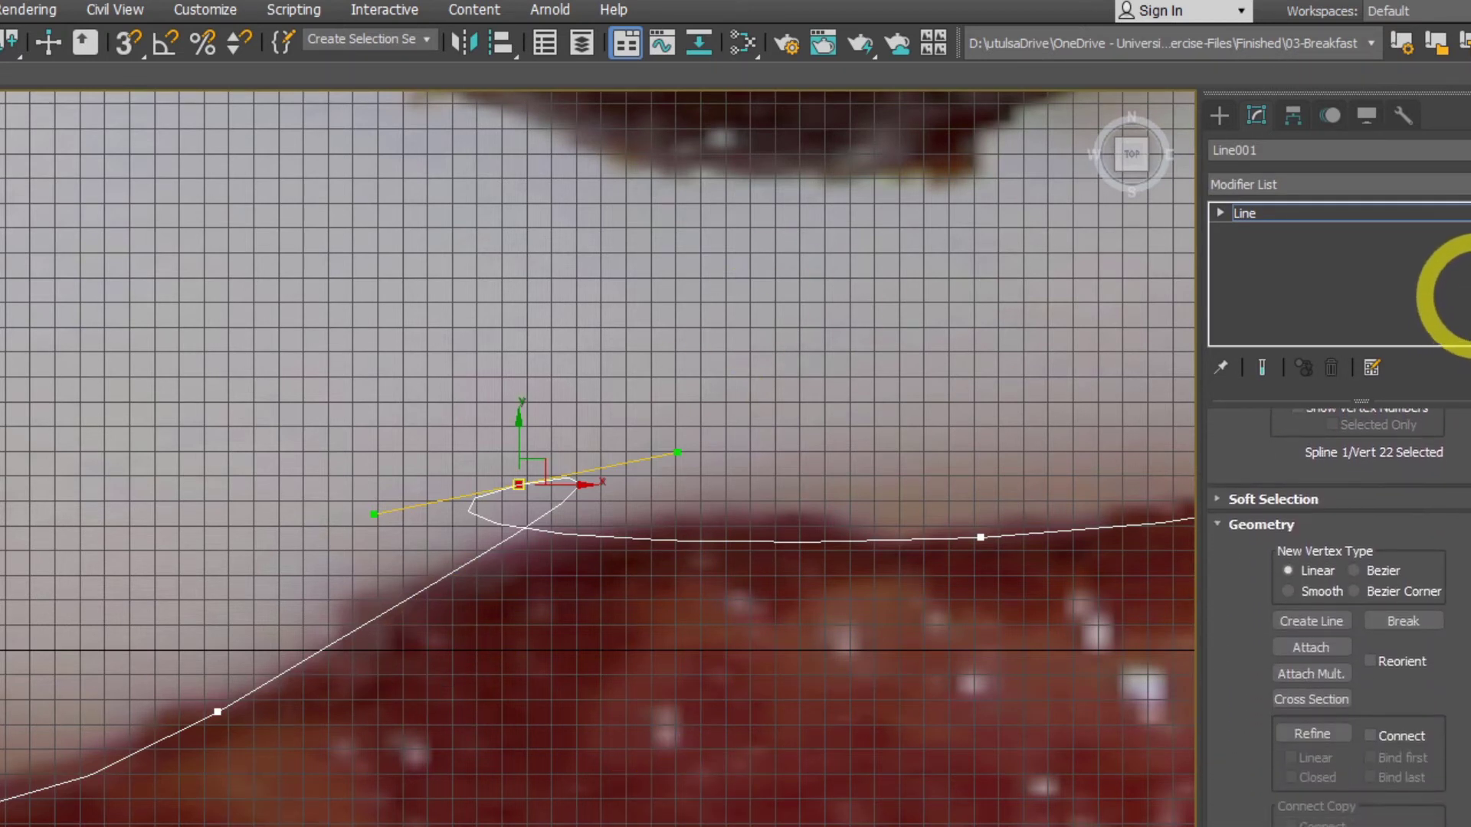
drag(1465, 811, 1461, 676)
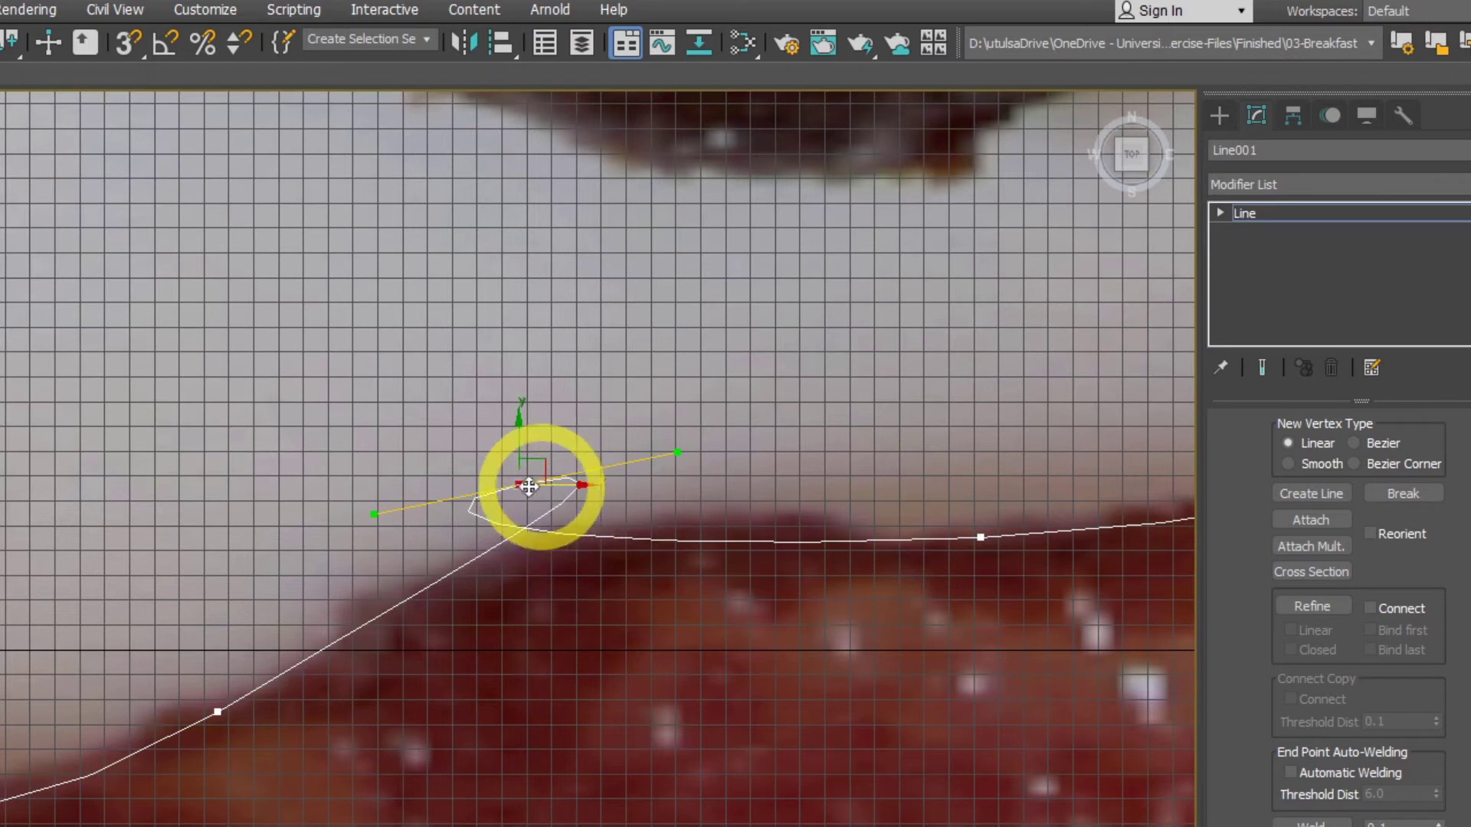
key(Delete)
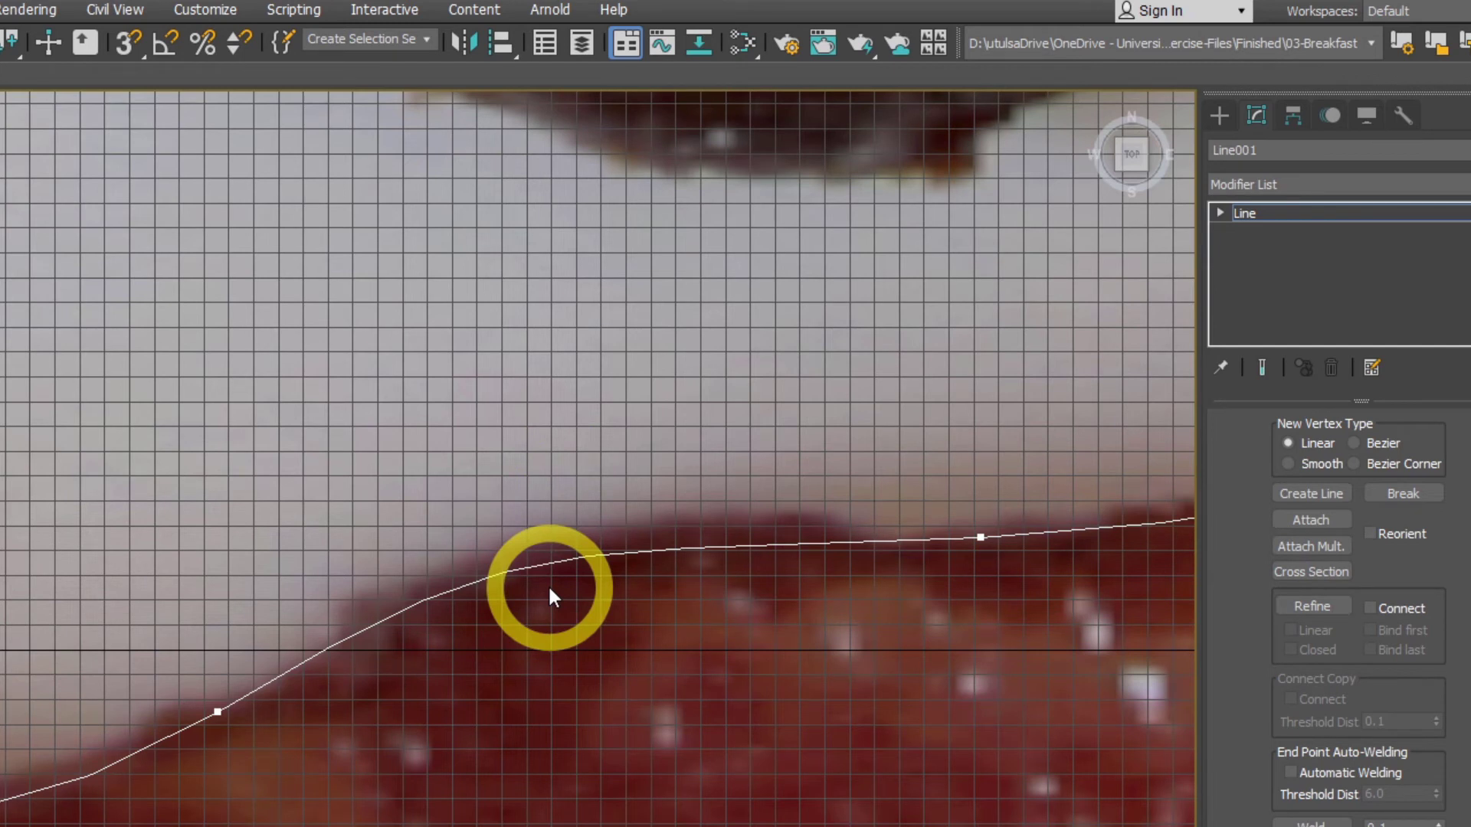
- Refine the upper edge with a new vertex at the bend, raise it to the bacon's edge, and lengthen and tilt its tangent handles
click(1324, 605)
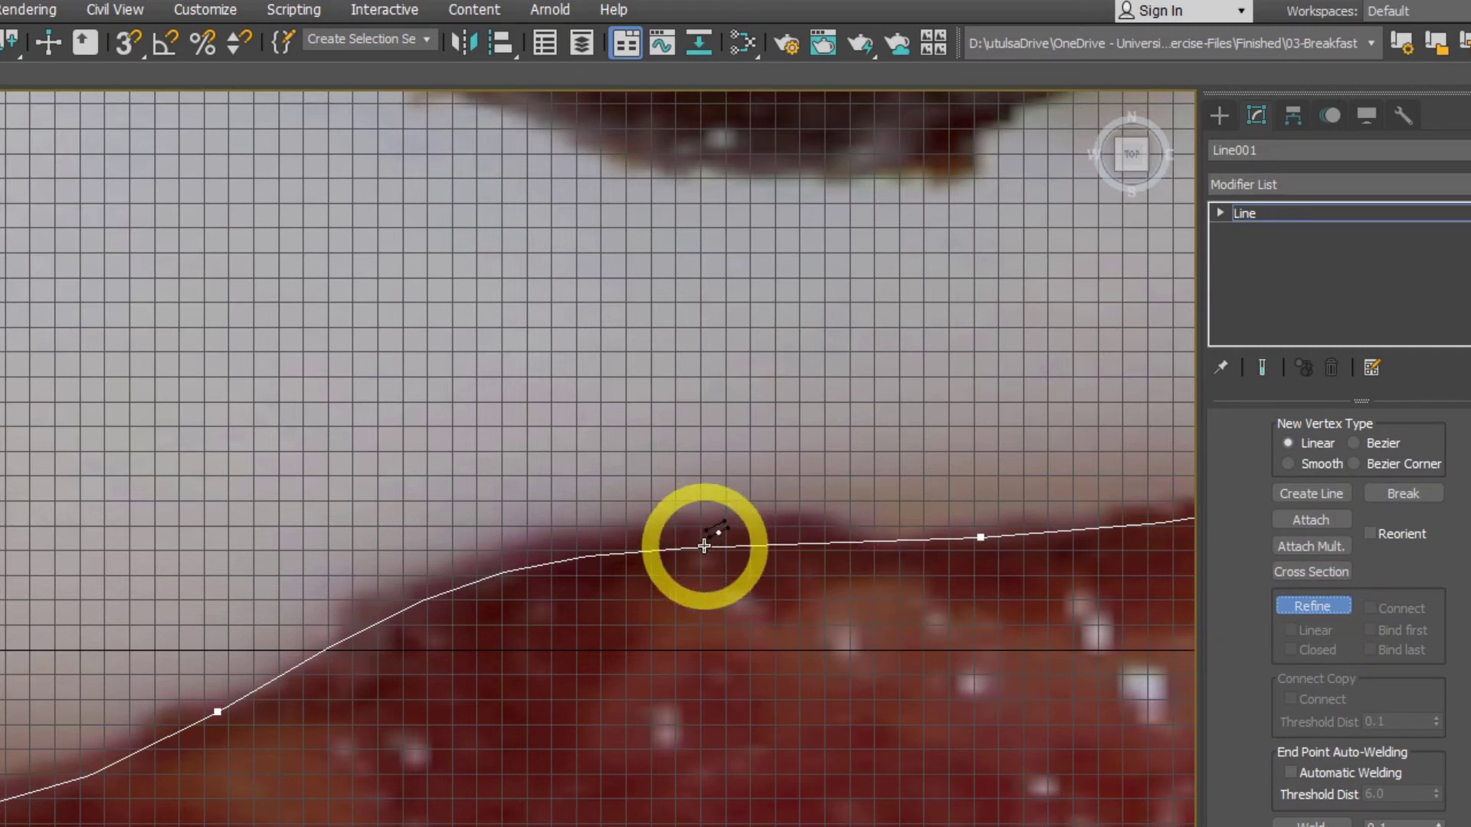
click(612, 554)
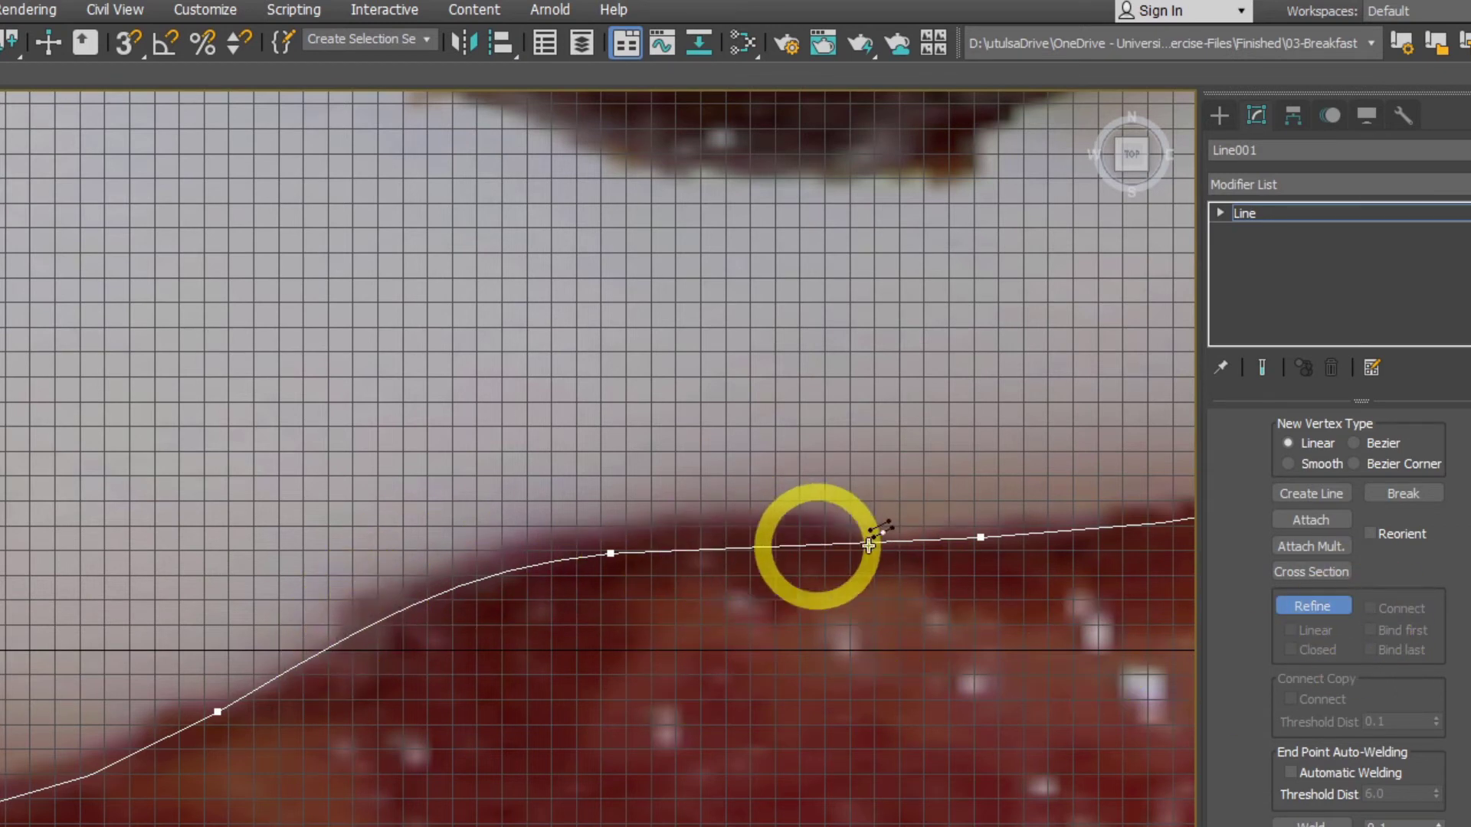
click(1312, 605)
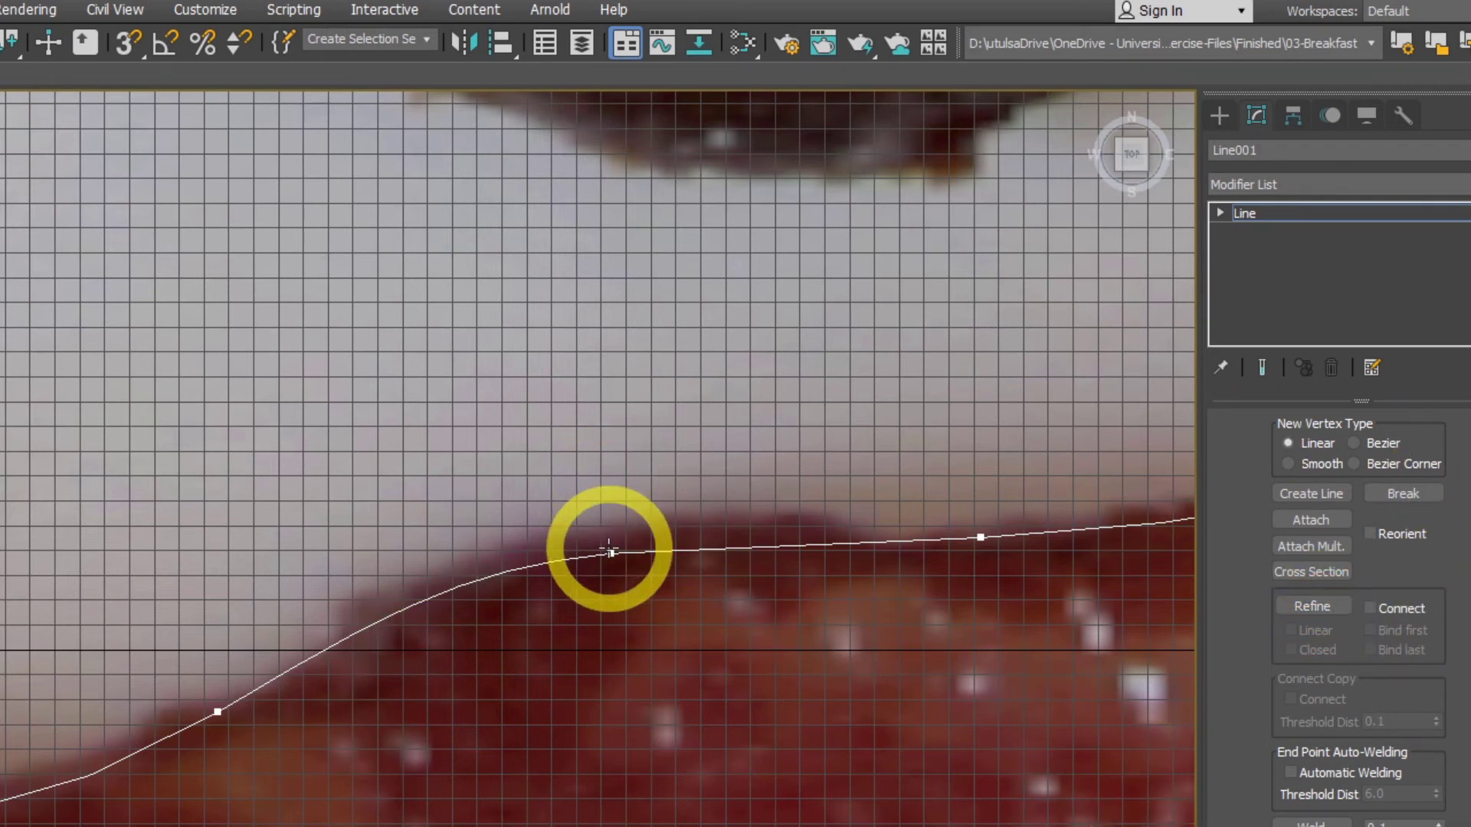
drag(613, 556, 613, 525)
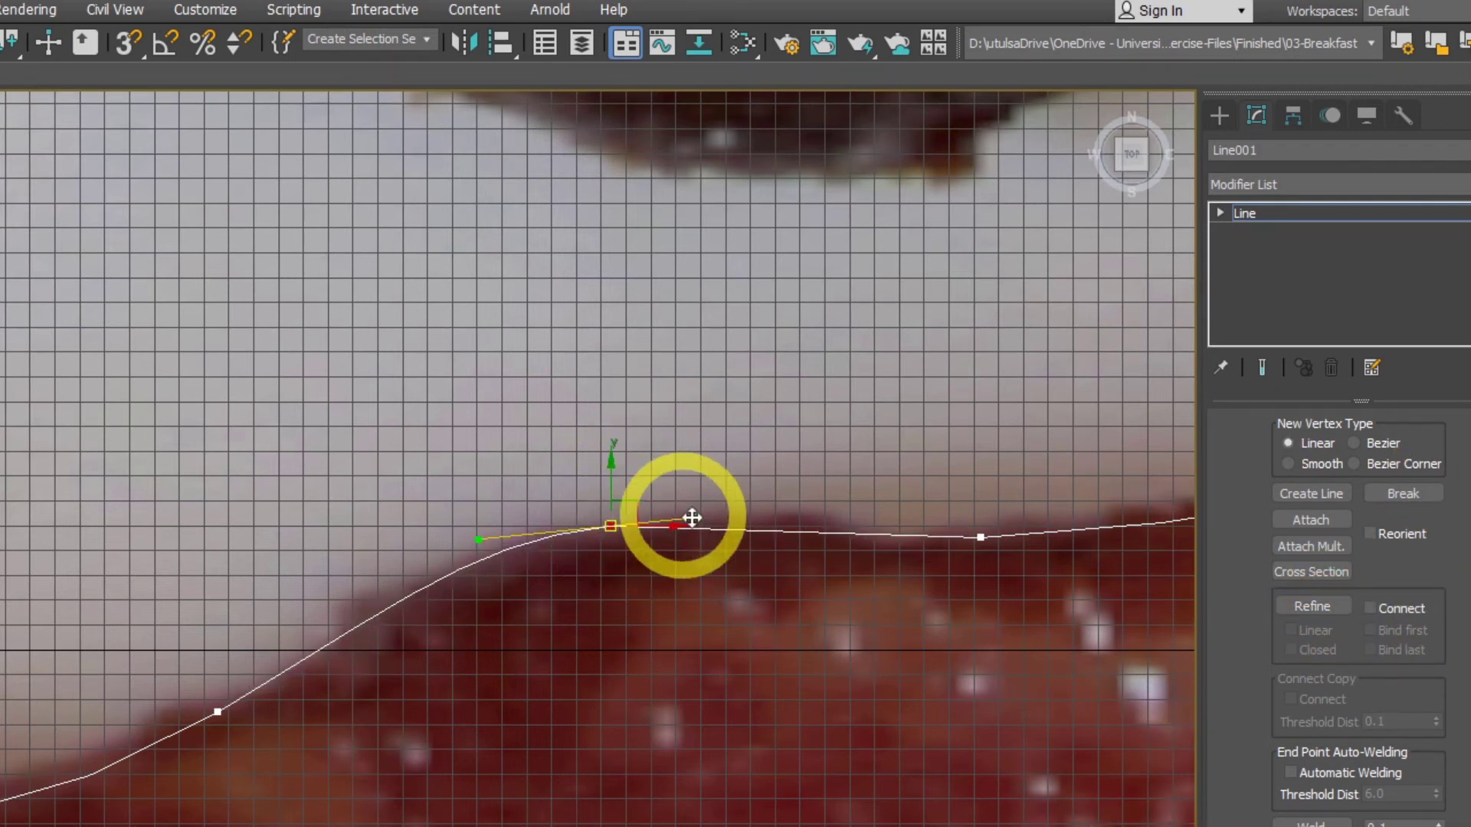
drag(702, 515, 716, 499)
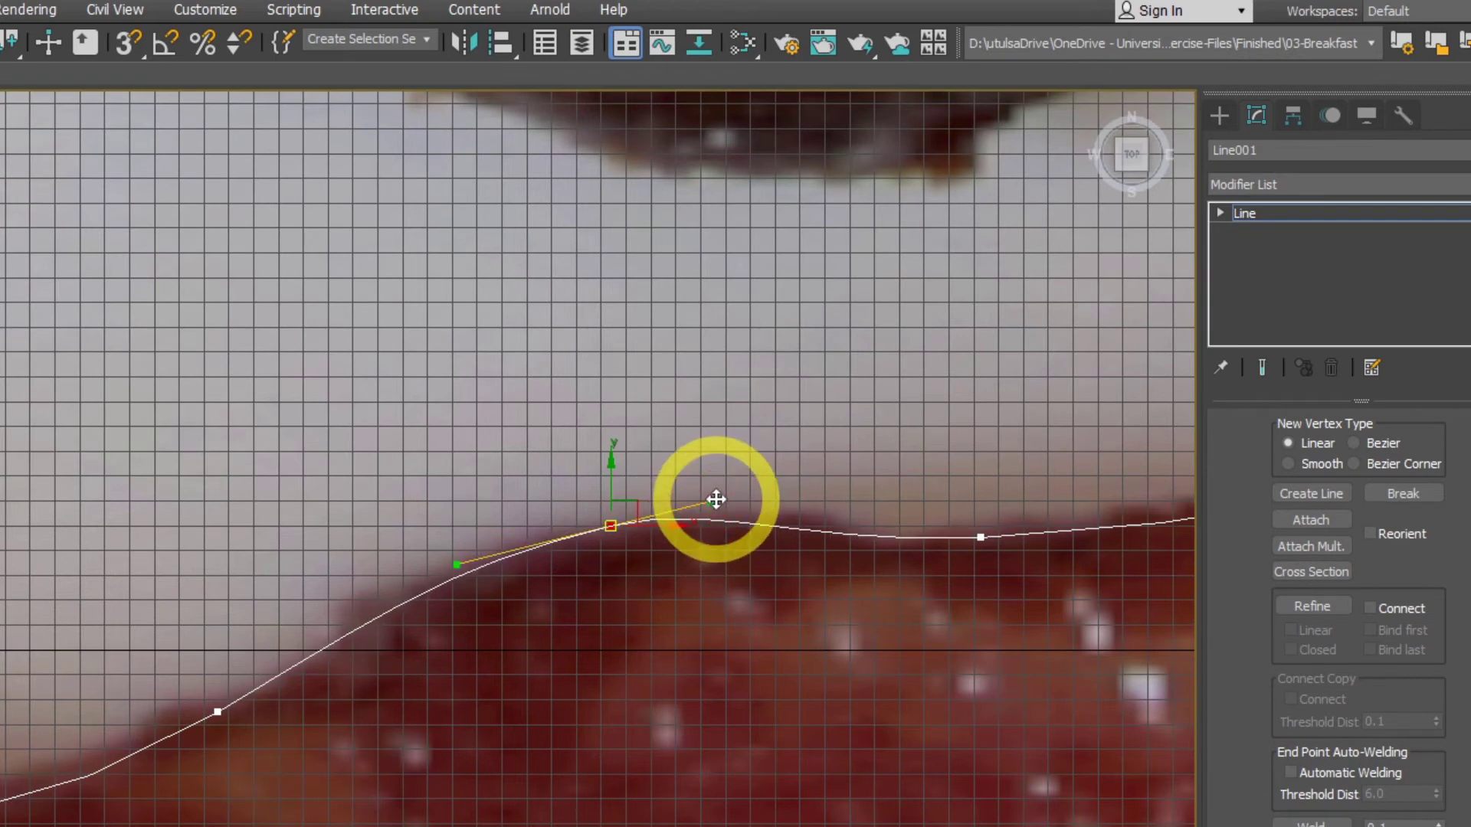
- Check the neighbouring upper-edge vertices and move the one at the small notch left of the dip up and leftward toward the bacon's edge
click(978, 535)
scroll(214, 713, down, 2)
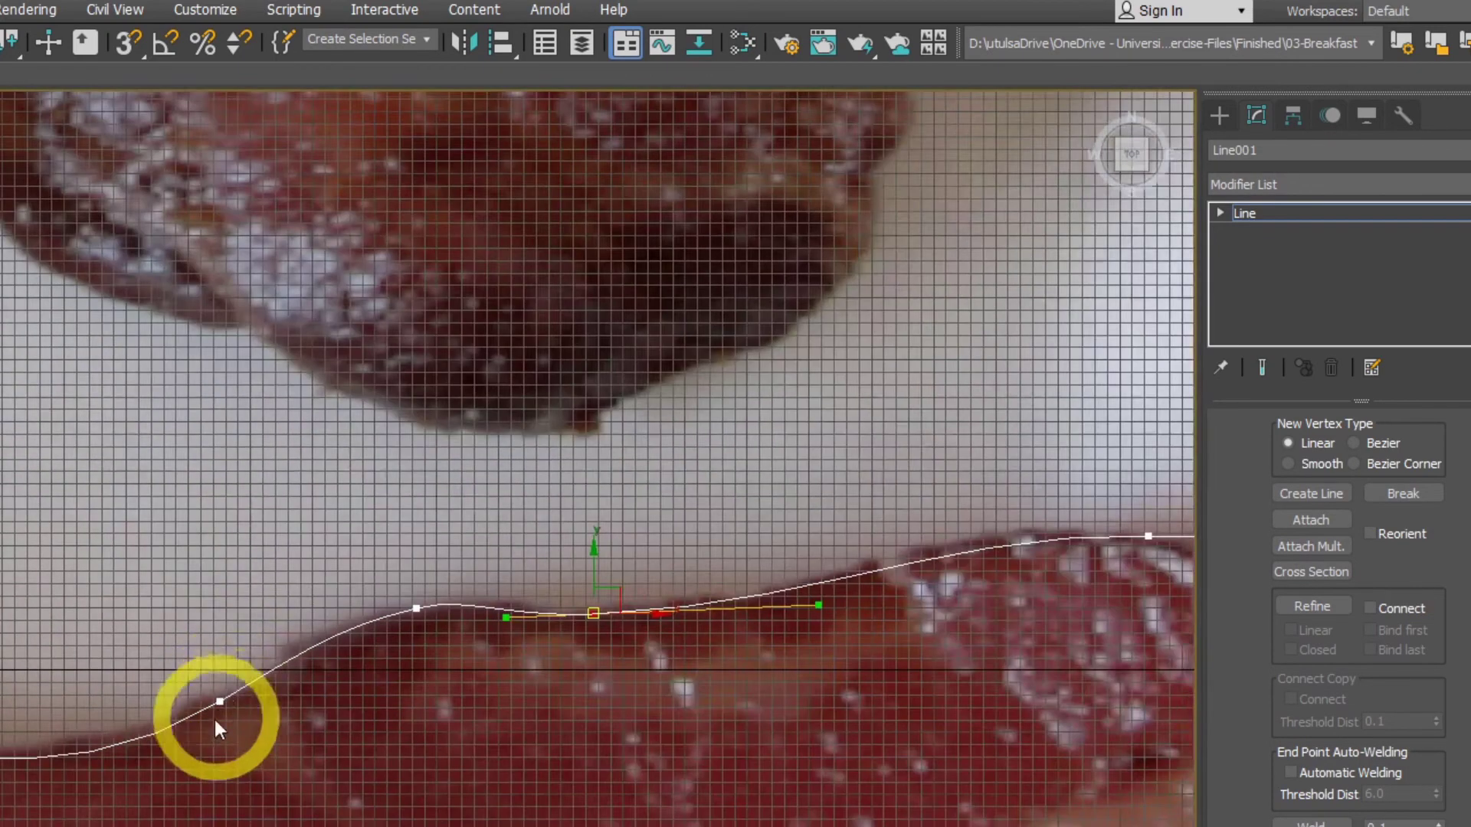
middle_drag(214, 715, 525, 618)
click(522, 597)
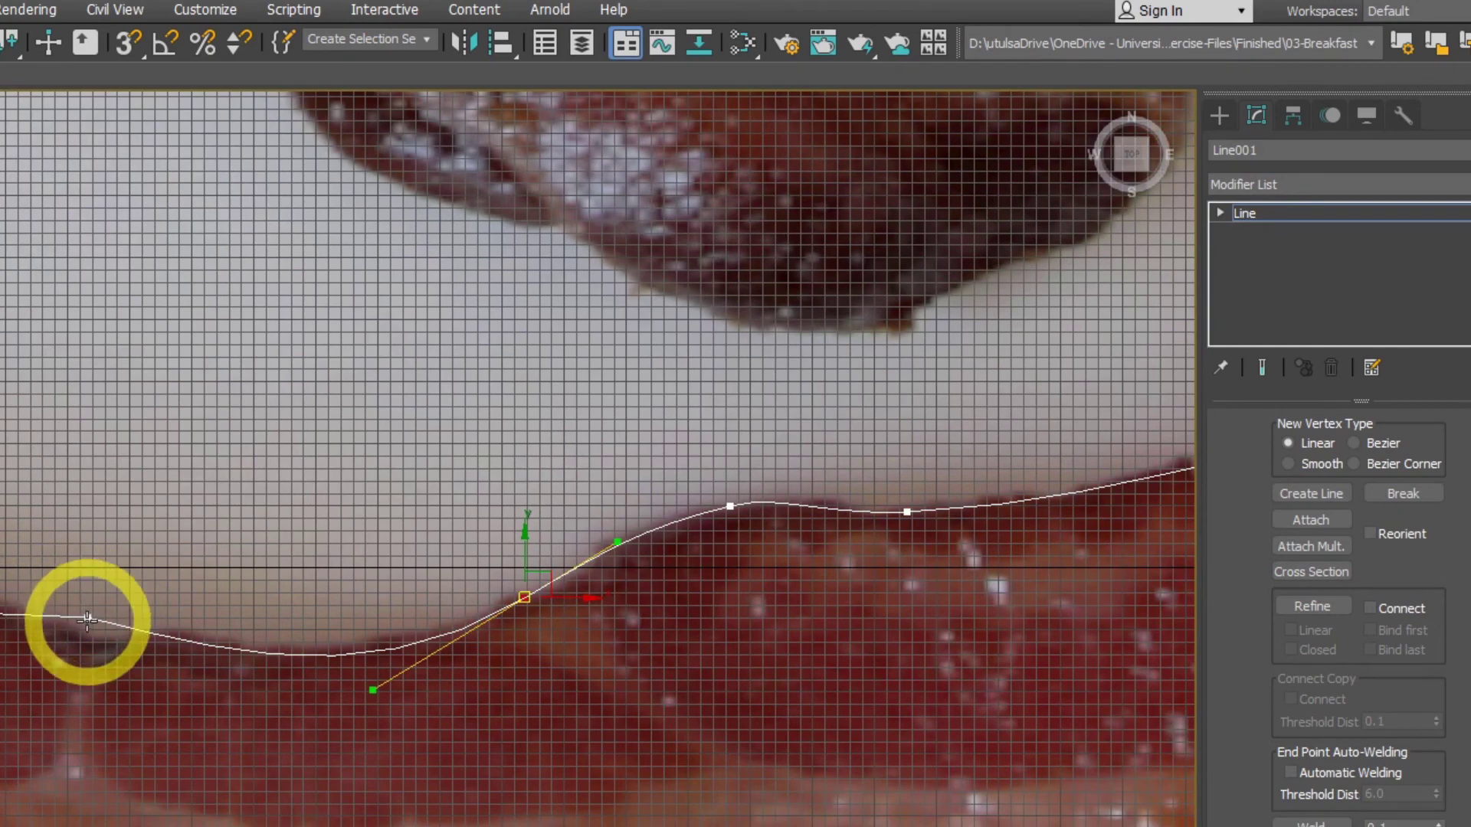
click(88, 621)
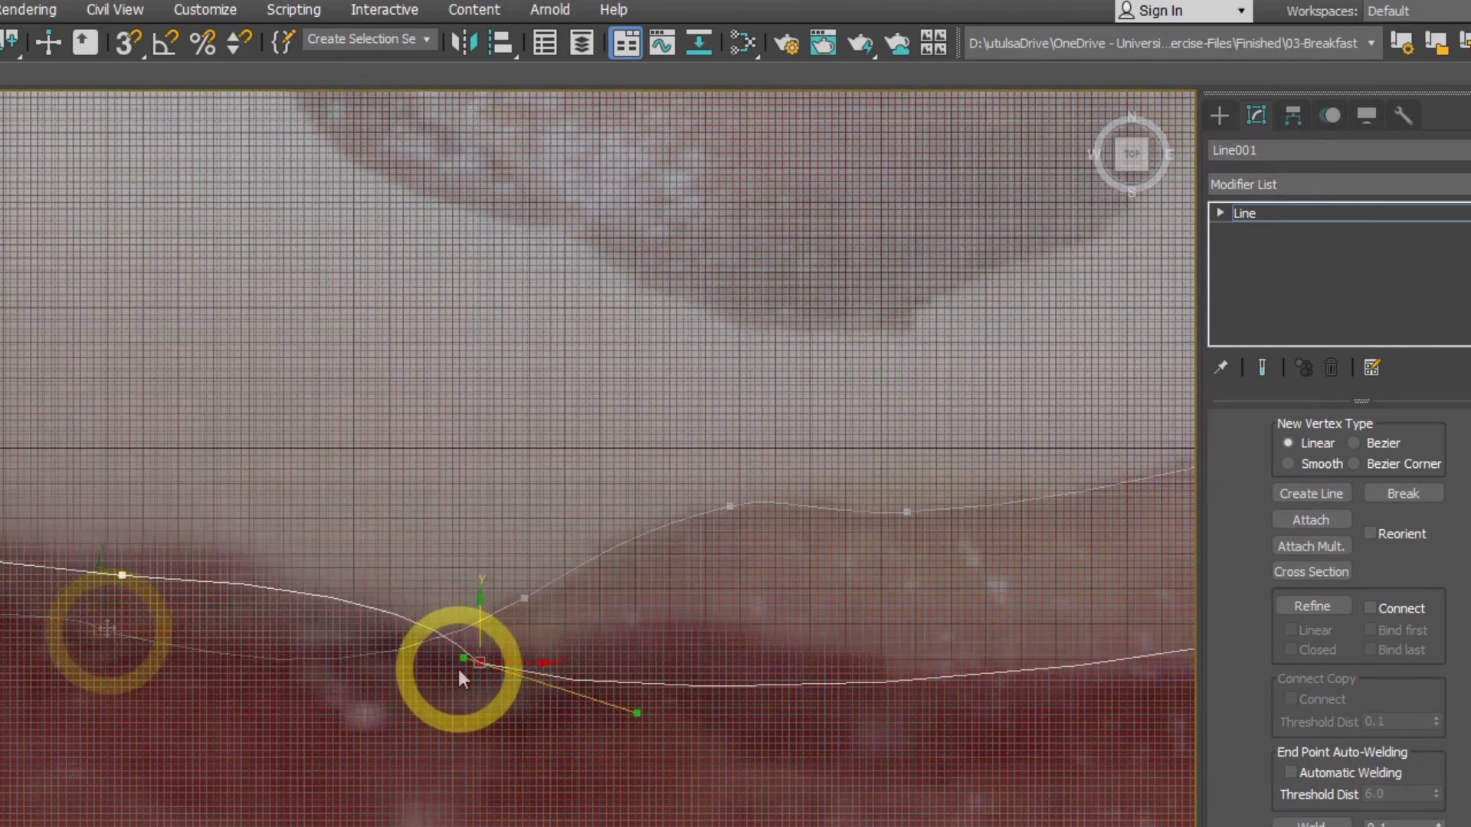
drag(480, 665, 430, 625)
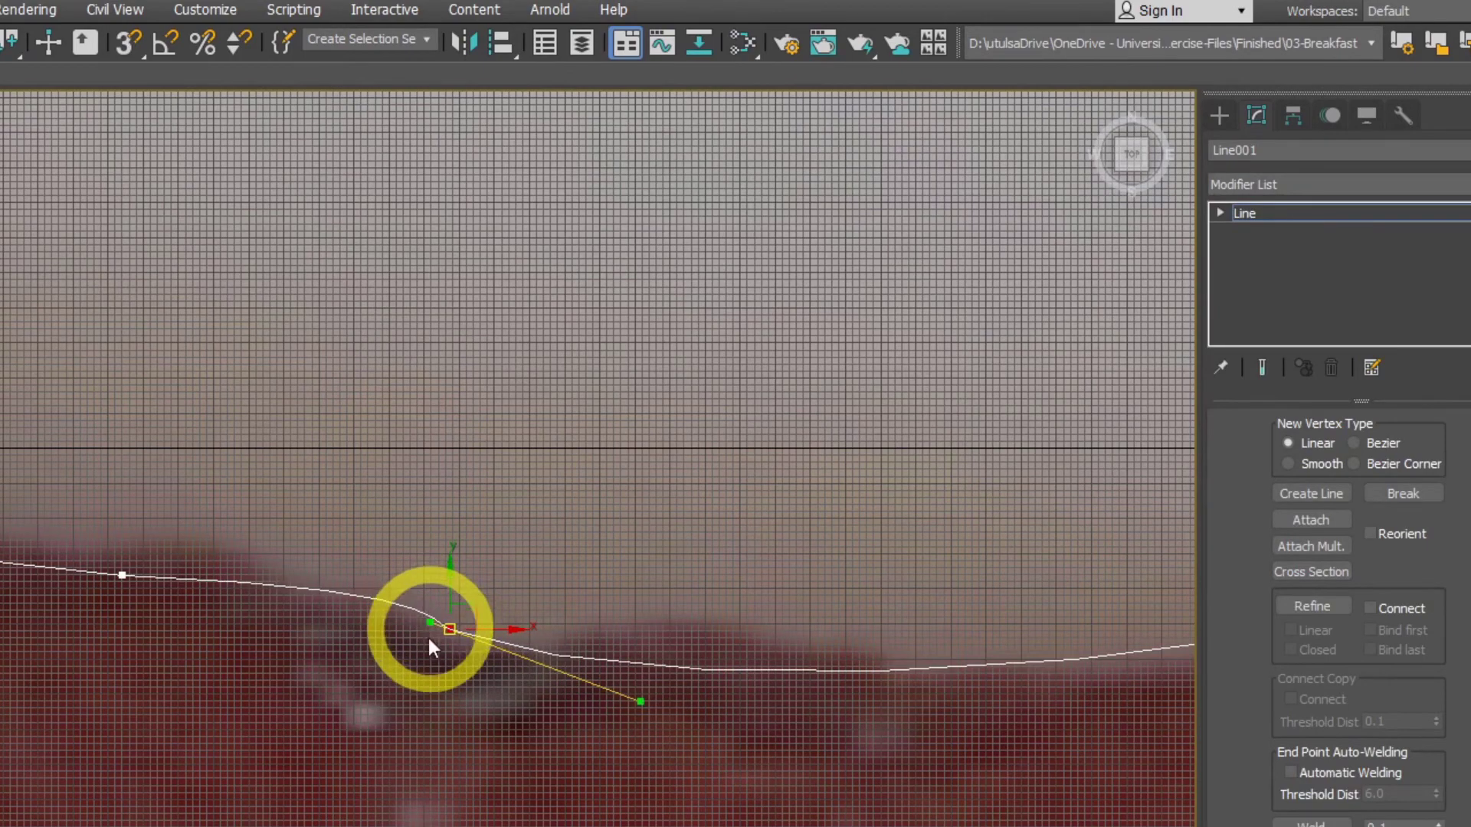
- Convert the vertex at the strip's left tip to Bezier and move it inward onto the bacon's edge
scroll(220, 666, down, 2)
scroll(92, 739, down, 2)
middle_drag(92, 739, 644, 738)
scroll(821, 607, down, 3)
scroll(894, 689, up, 3)
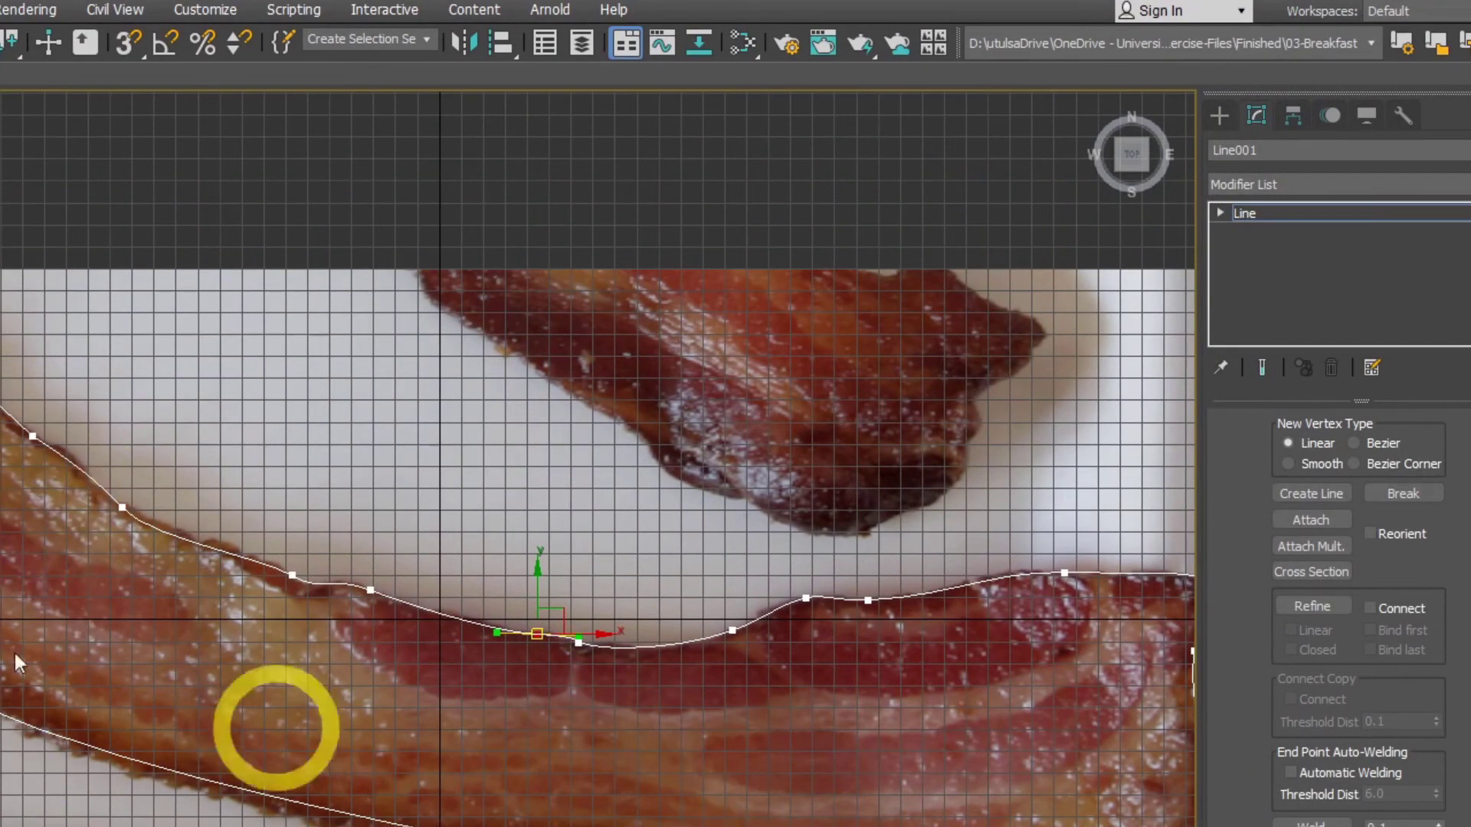
scroll(197, 486, up, 3)
scroll(273, 565, down, 5)
click(282, 572)
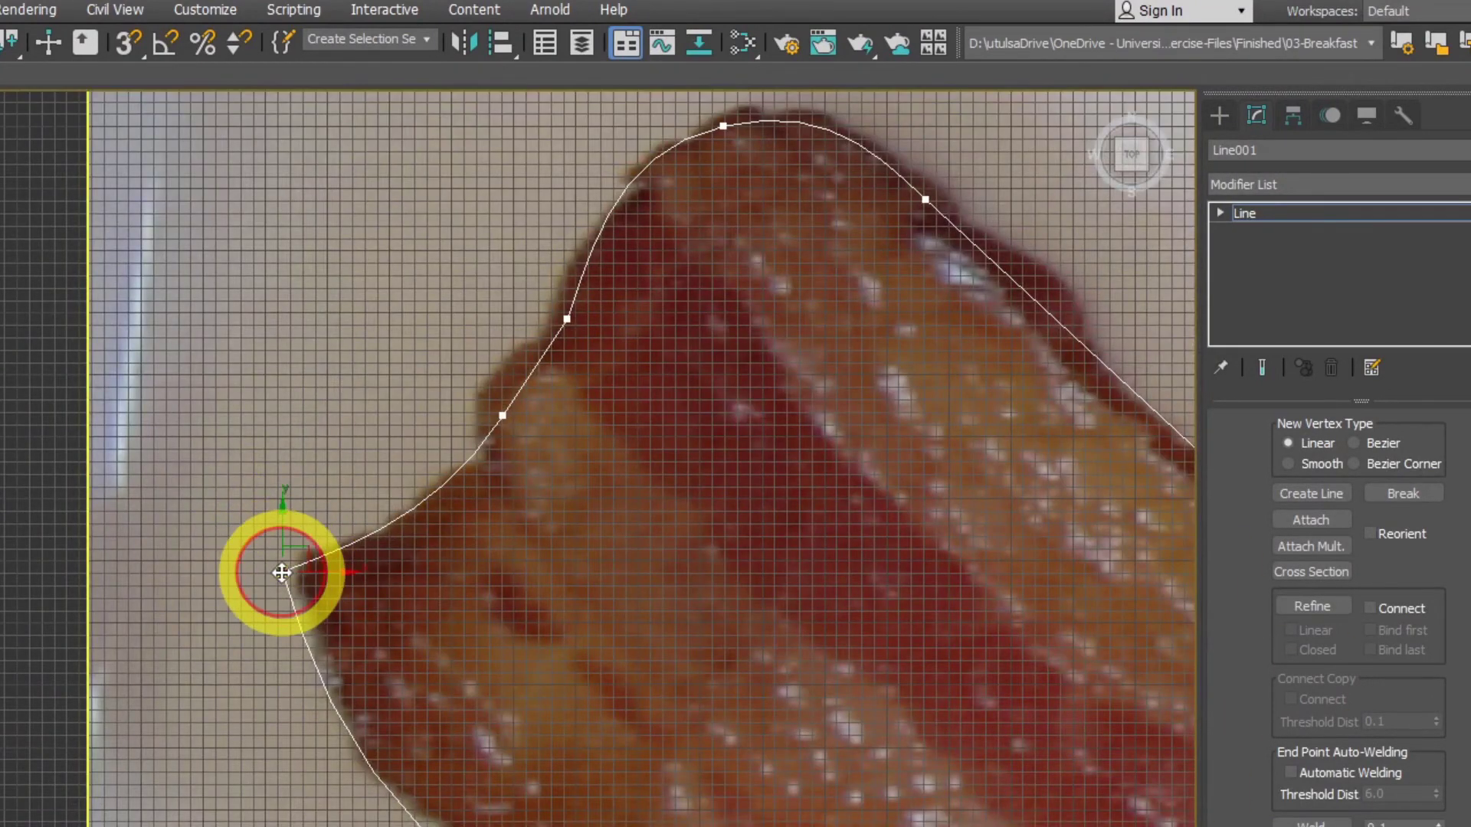
right_click(282, 572)
click(230, 427)
drag(289, 536, 305, 583)
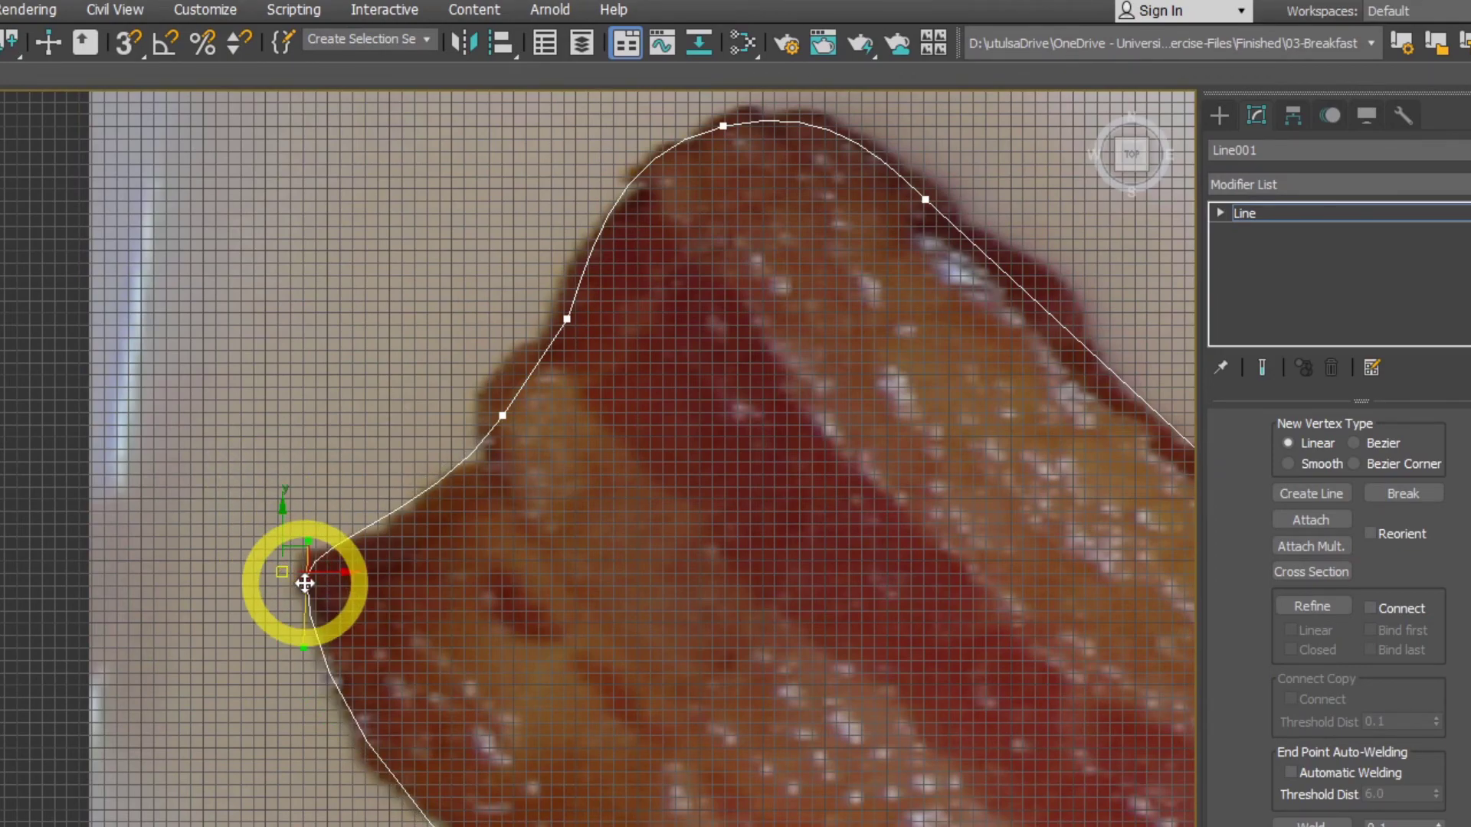
- Exit vertex editing on the finished bacon outline and restore the four-viewport layout
scroll(840, 716, down, 3)
scroll(108, 567, up, 5)
scroll(880, 650, down, 4)
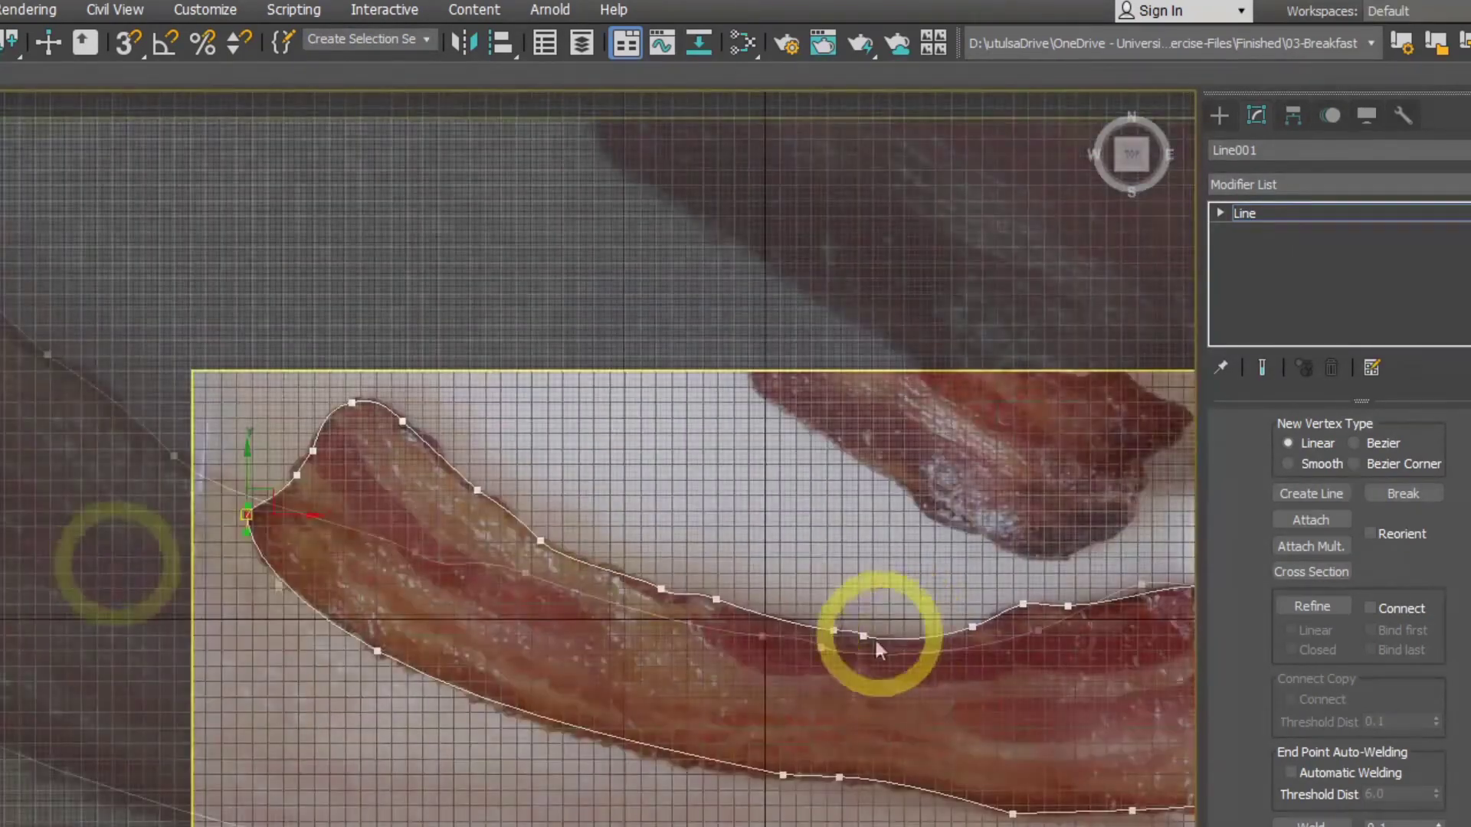
middle_drag(883, 653, 576, 671)
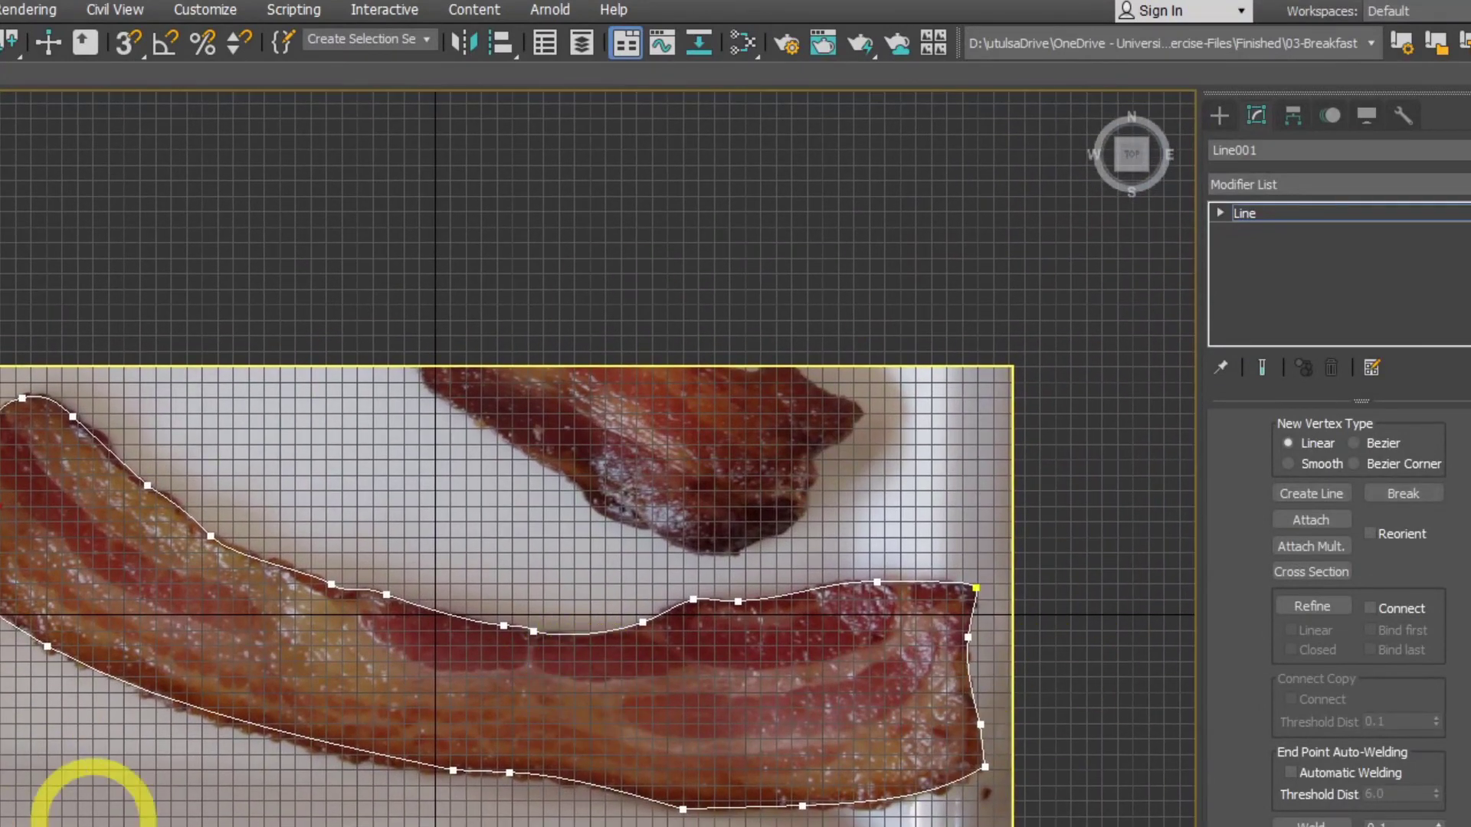
scroll(1412, 590, up, 6)
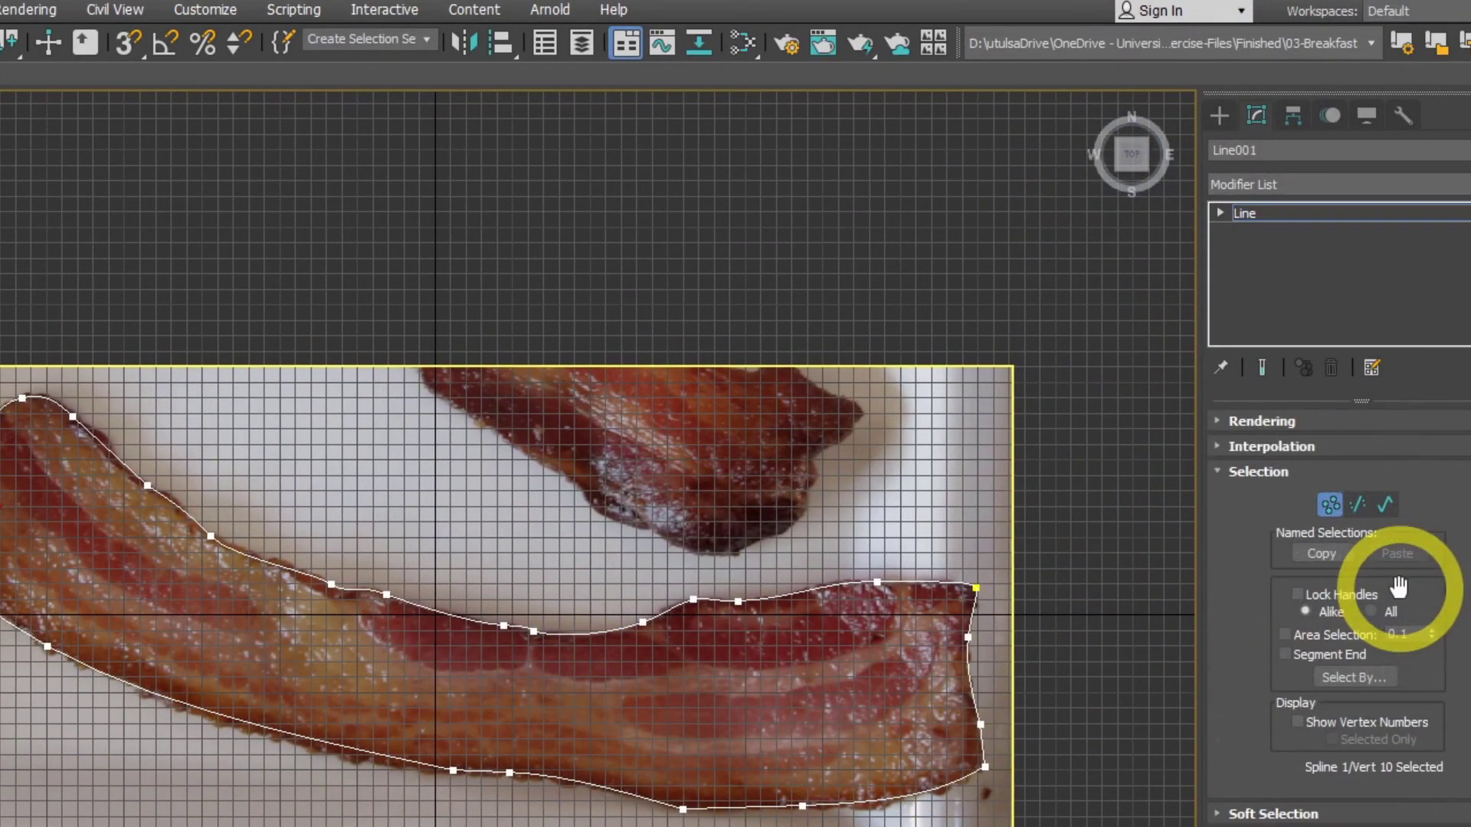
click(1330, 504)
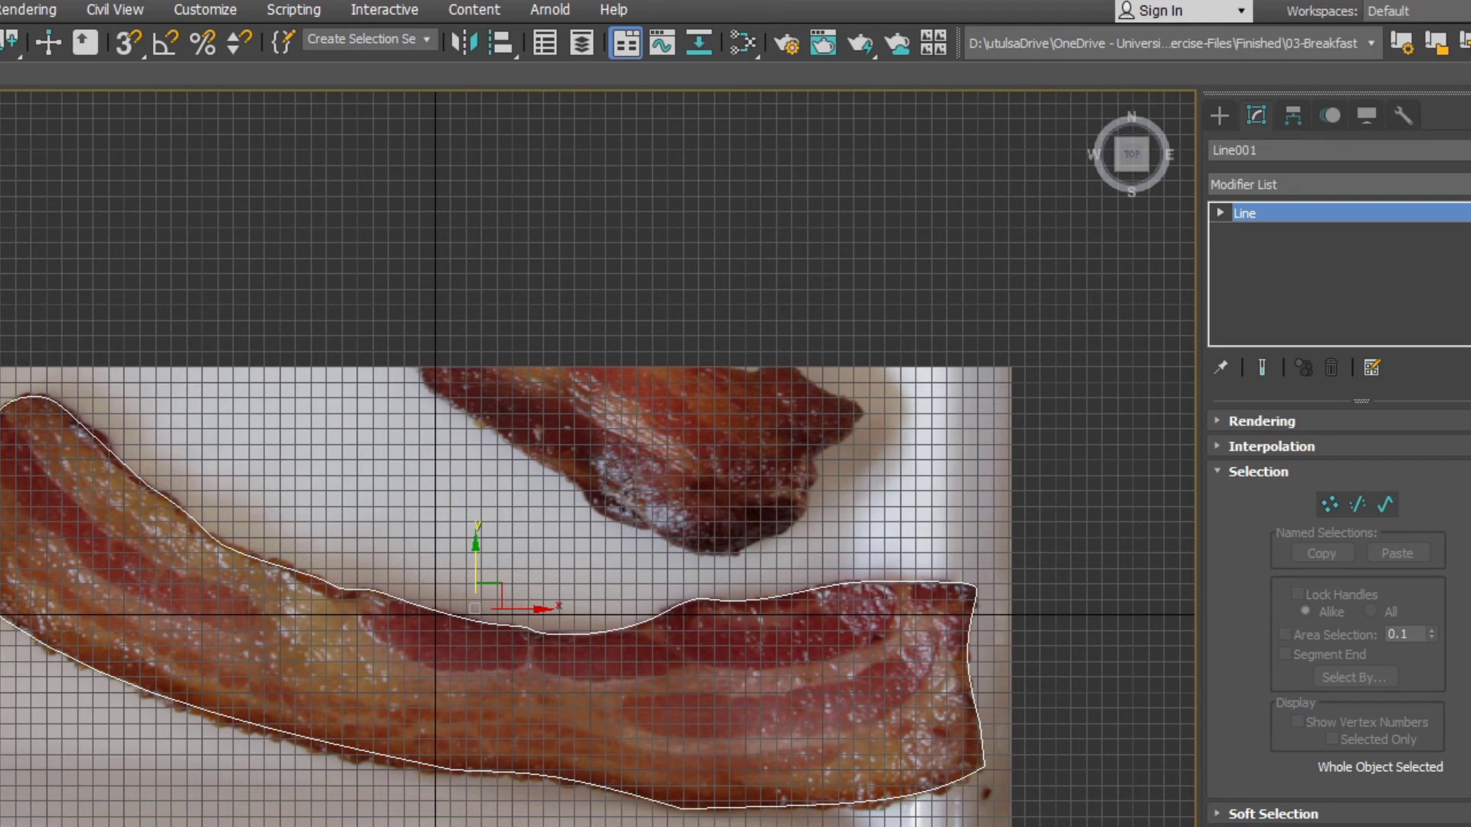
key(alt+w)
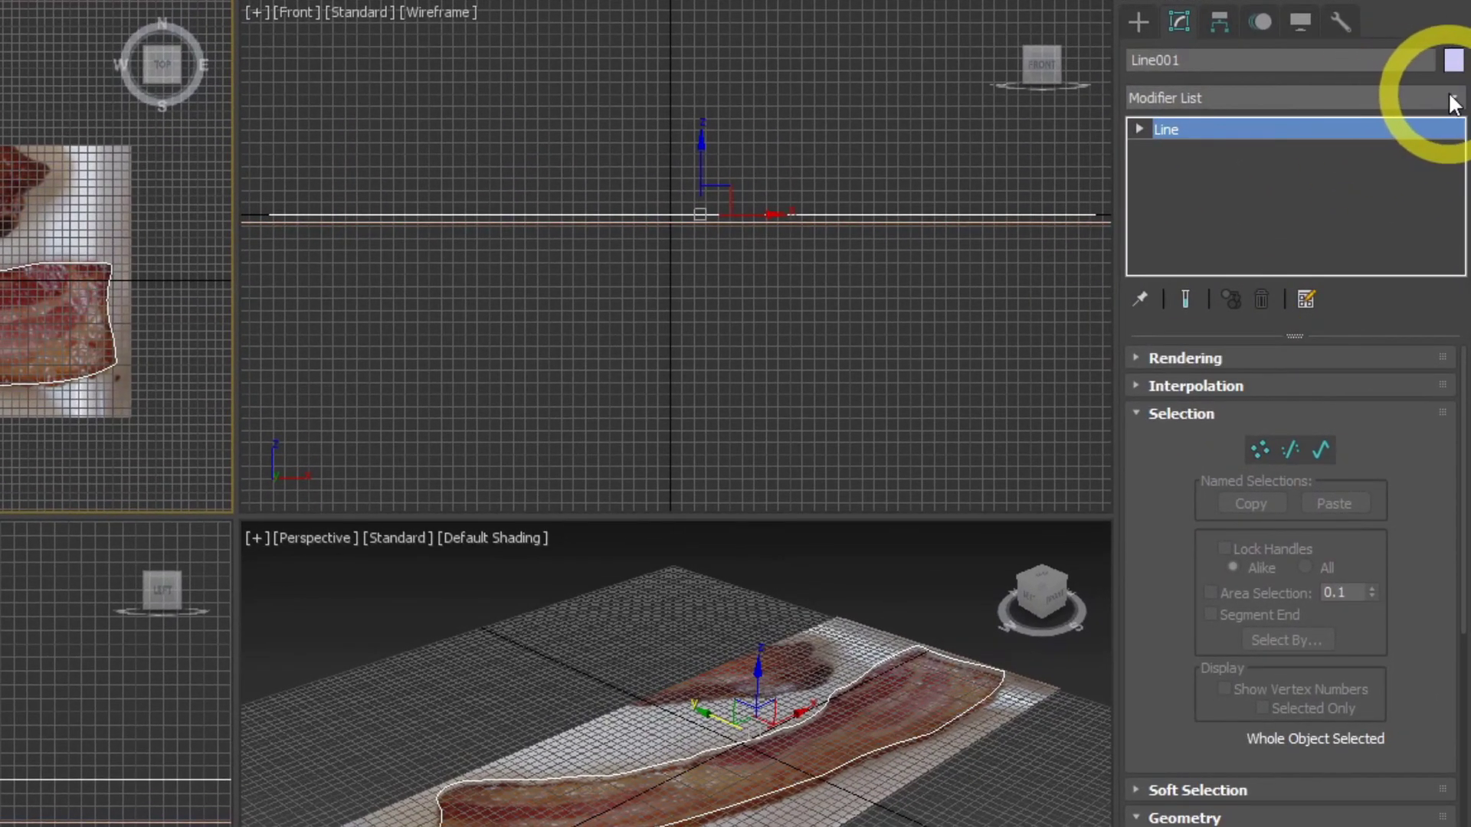
- Apply an Extrude modifier to the bacon outline and raise its amount to 29
click(1451, 99)
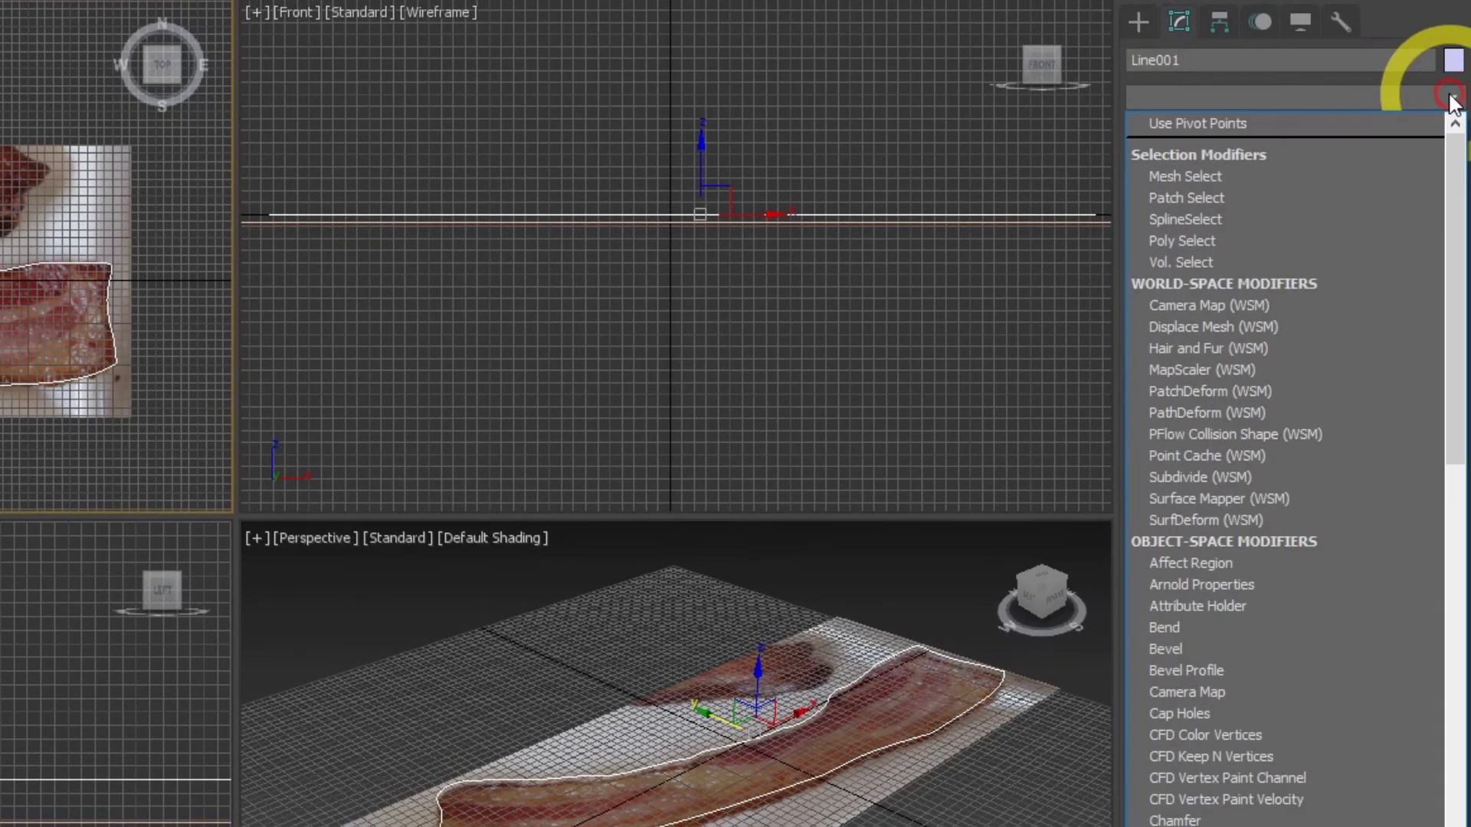
scroll(1280, 664, down, 6)
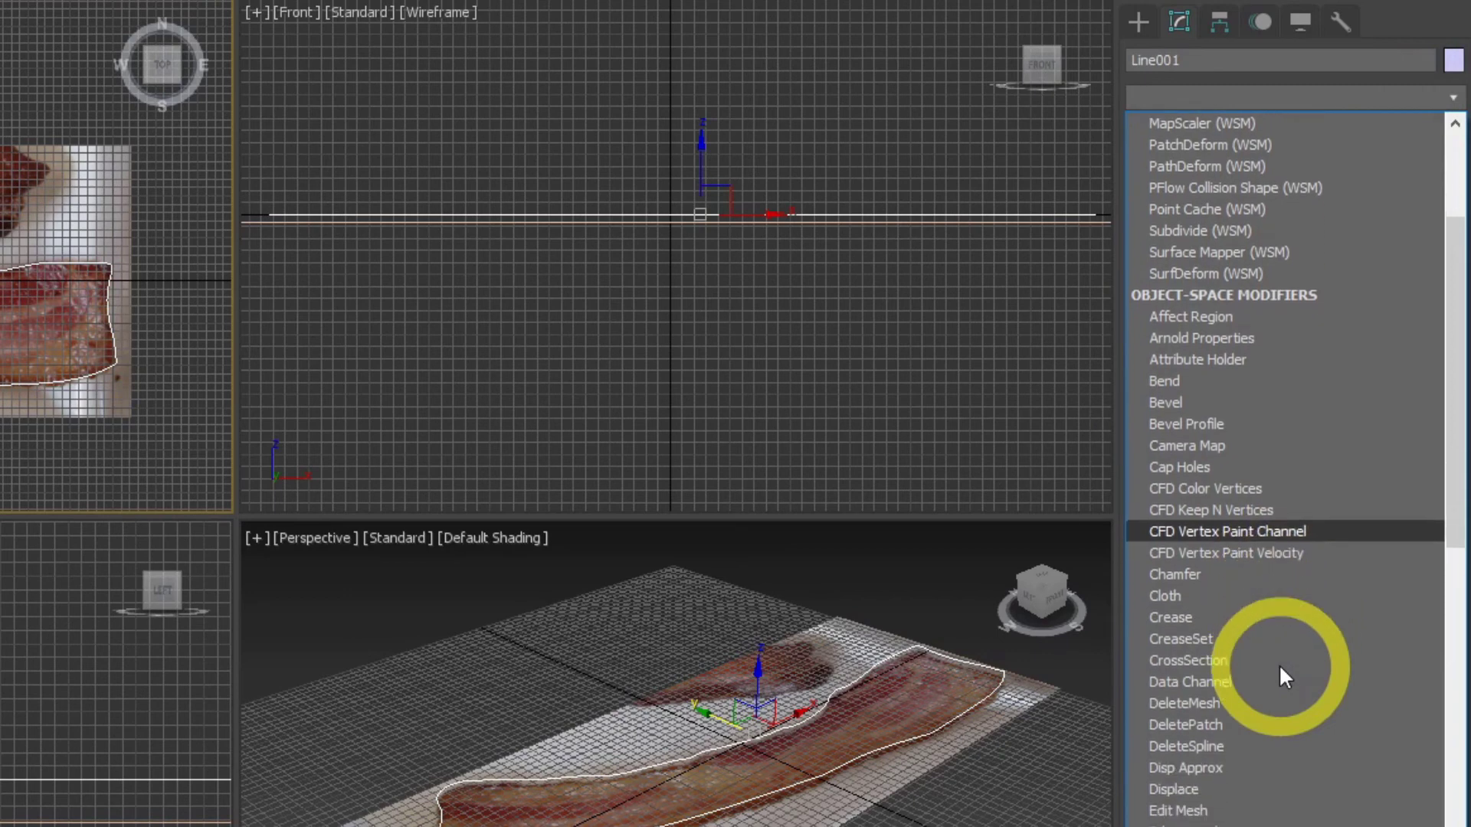
click(1199, 797)
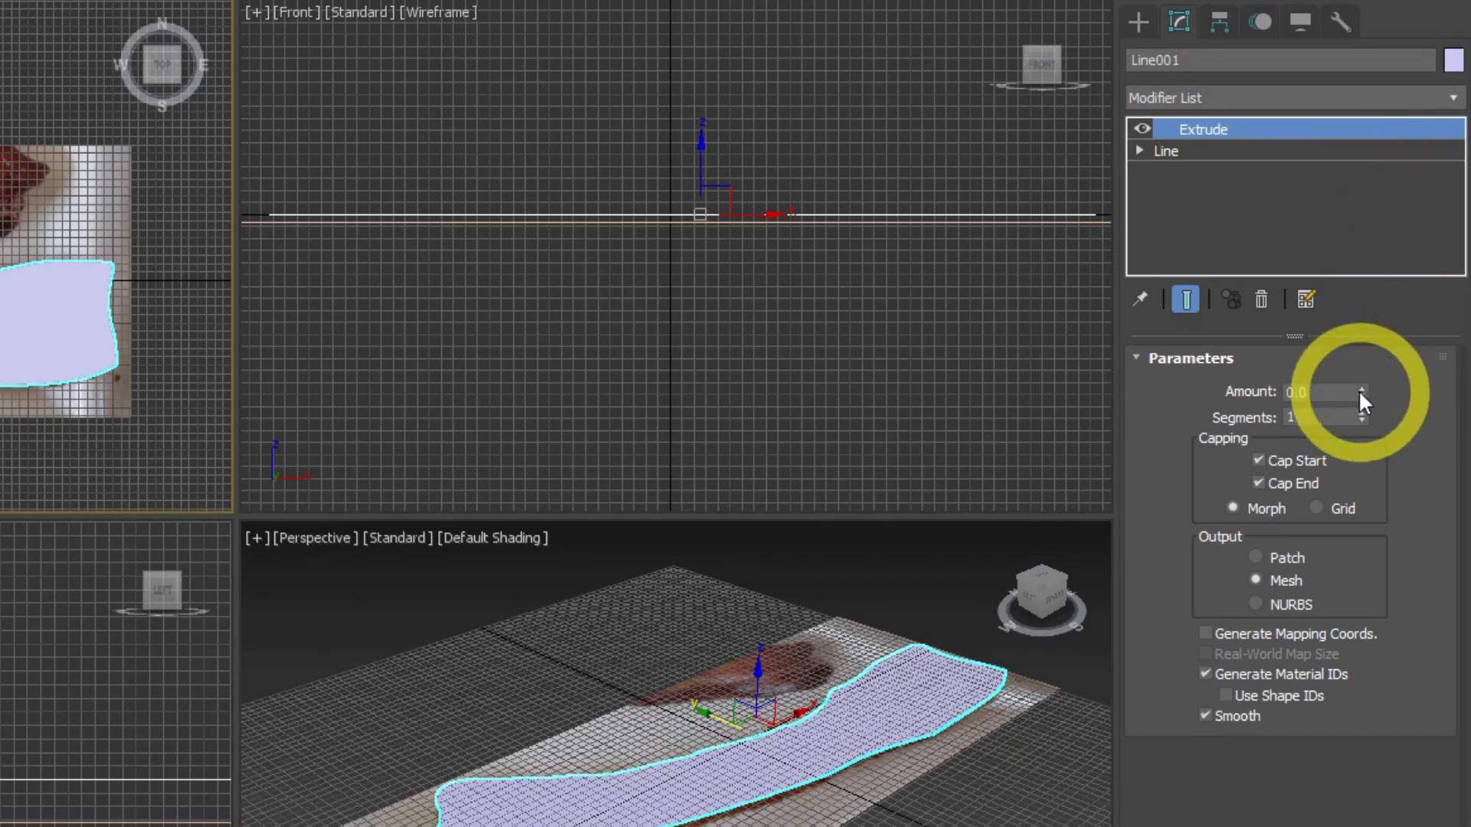
drag(1362, 387, 1363, 354)
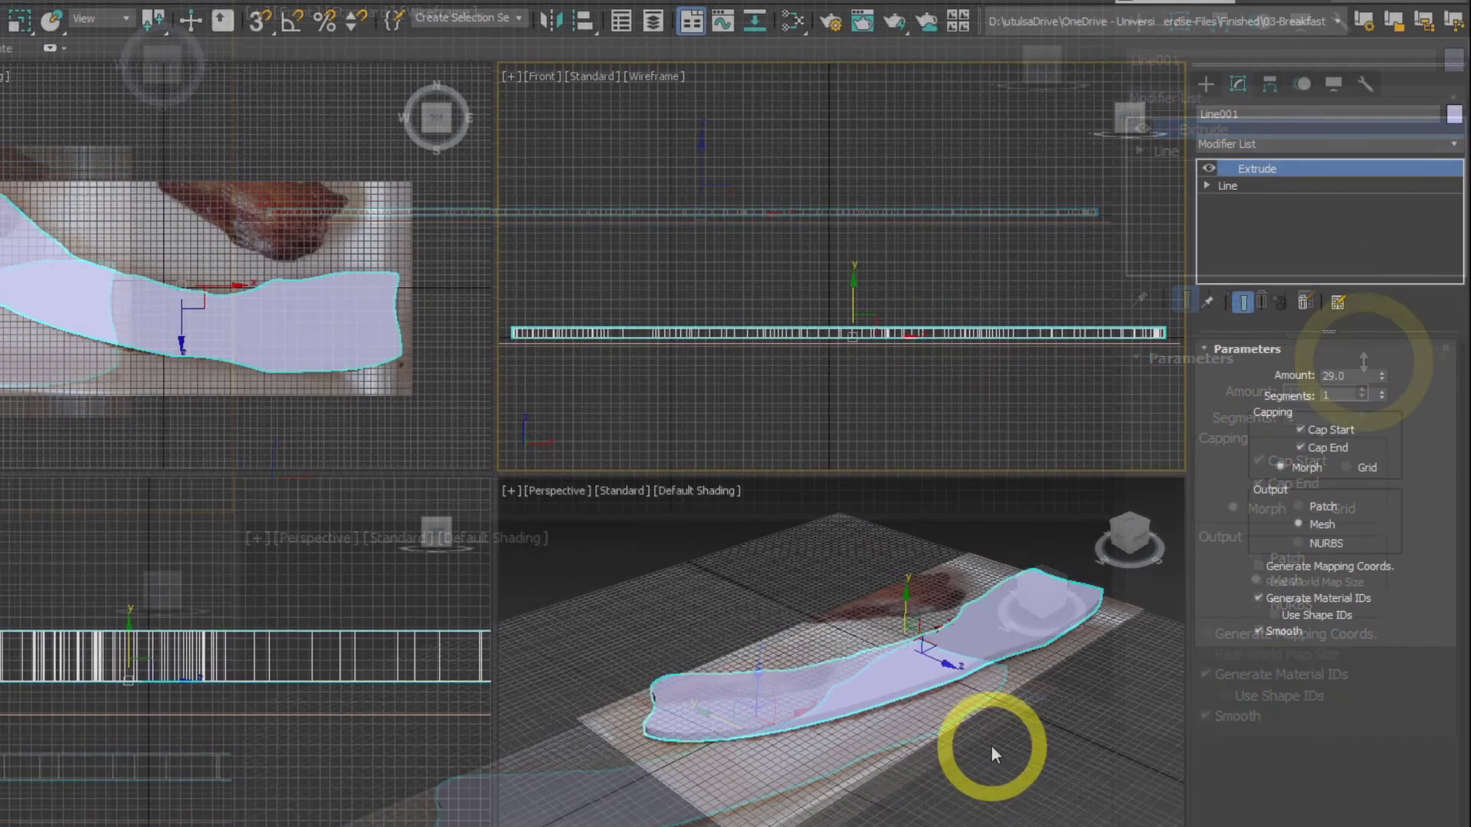
- Orbit around the extruded bacon in the perspective view and set the extrusion amount to 30
middle_drag(991, 747, 993, 772)
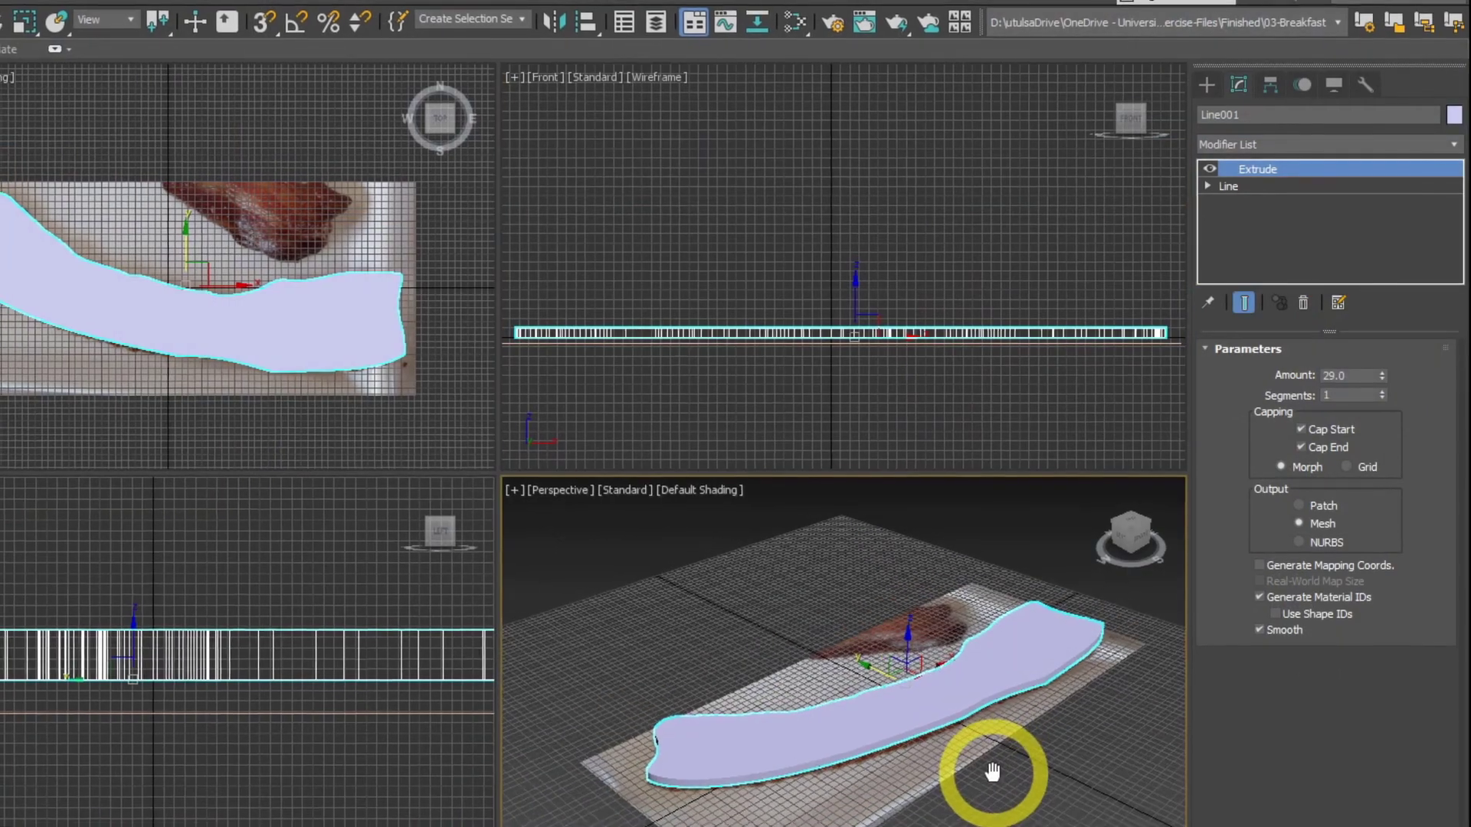
scroll(956, 720, up, 3)
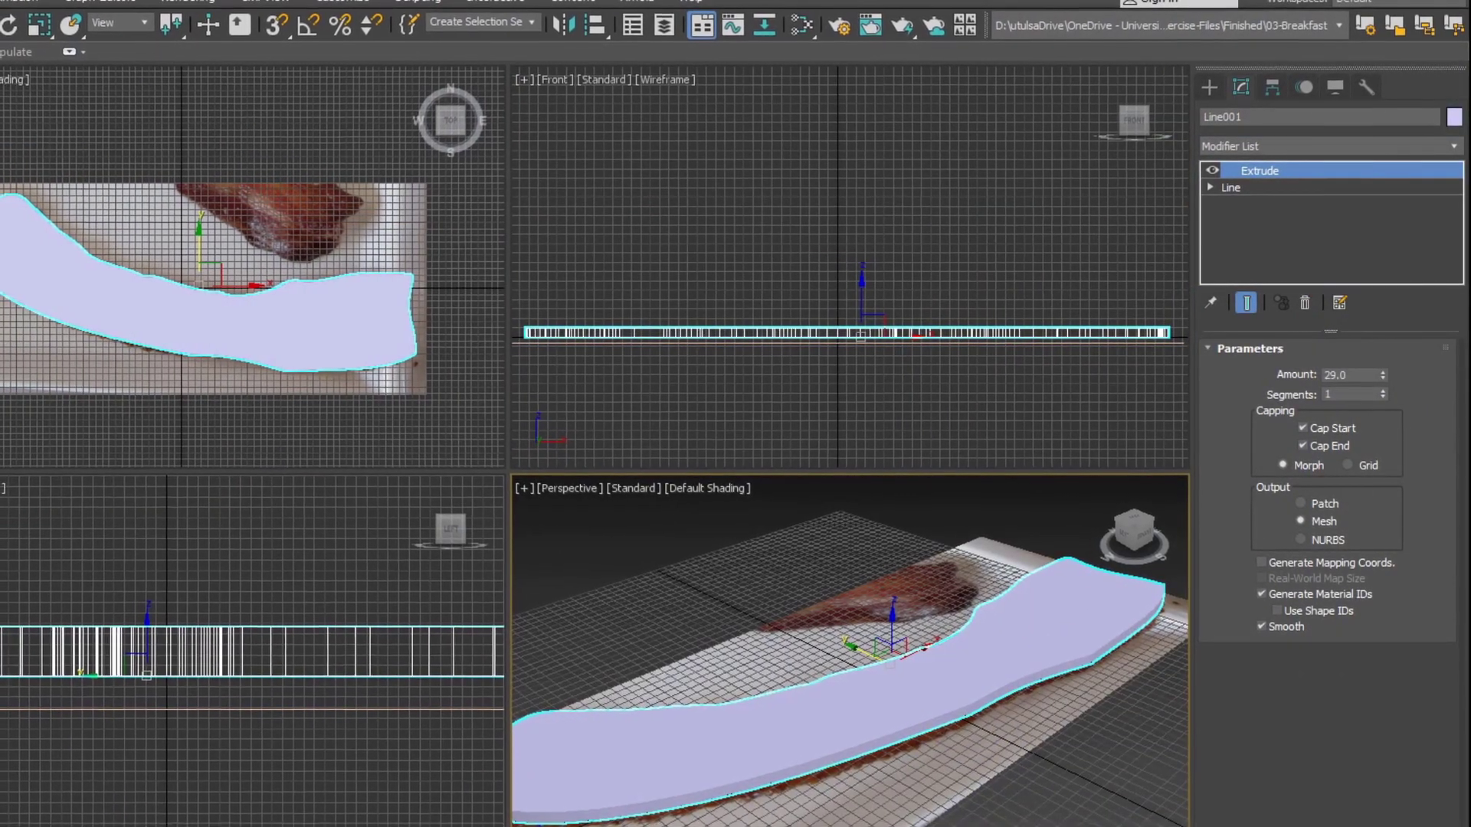
alt+middle_drag(854, 724, 937, 739)
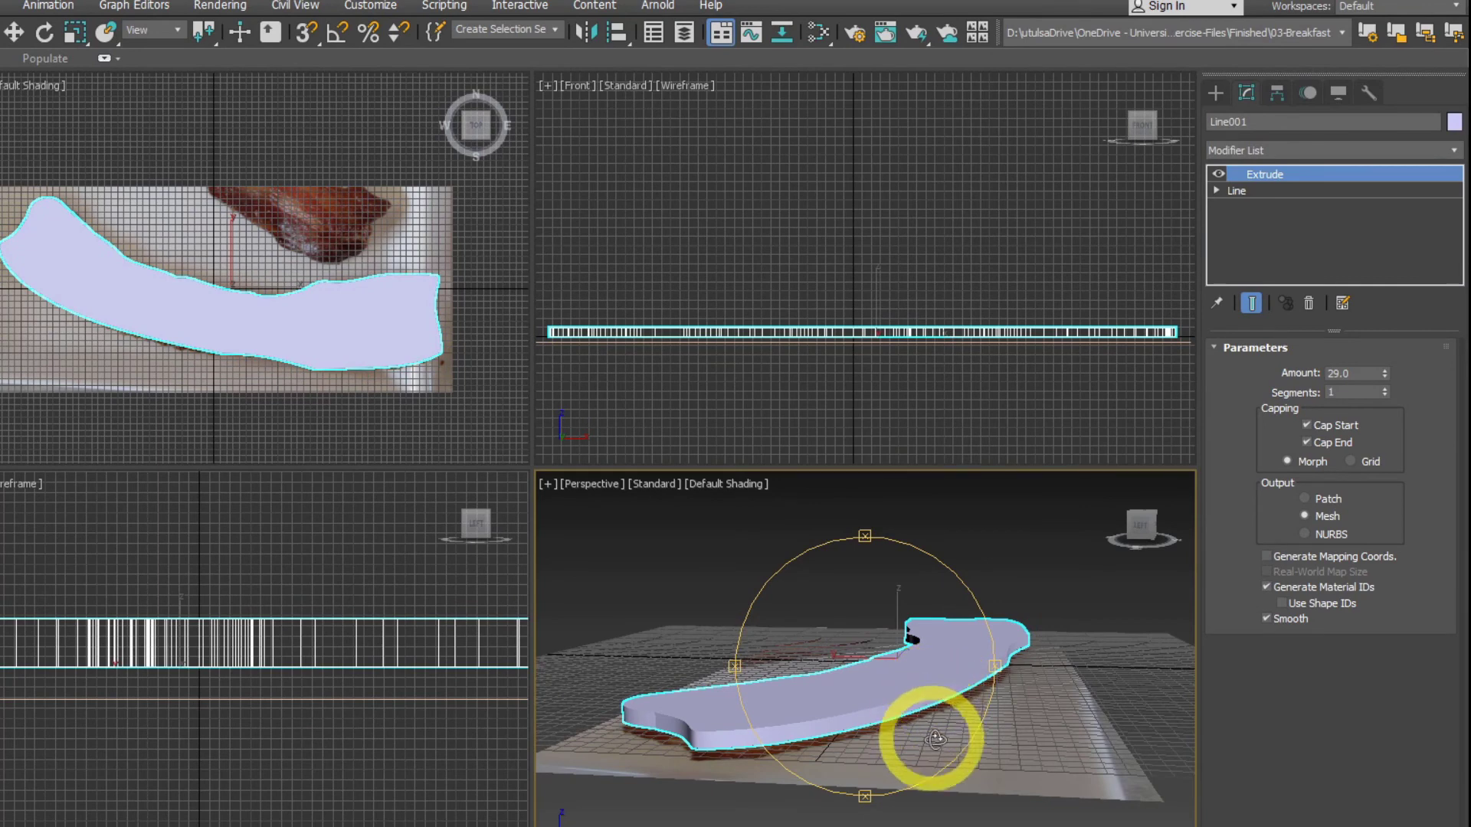
drag(1355, 368, 1288, 373)
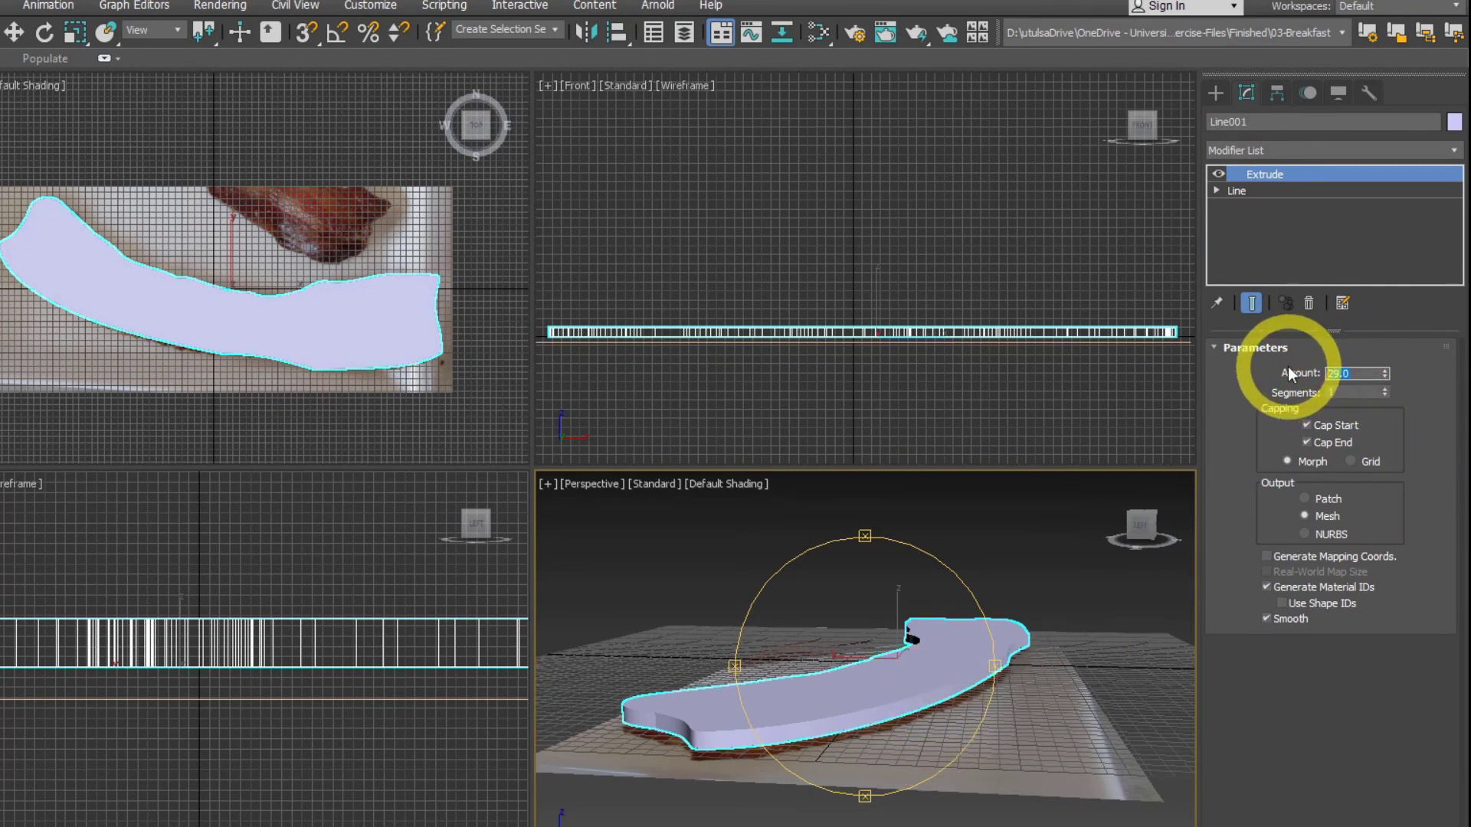
text(30)
click(1368, 389)
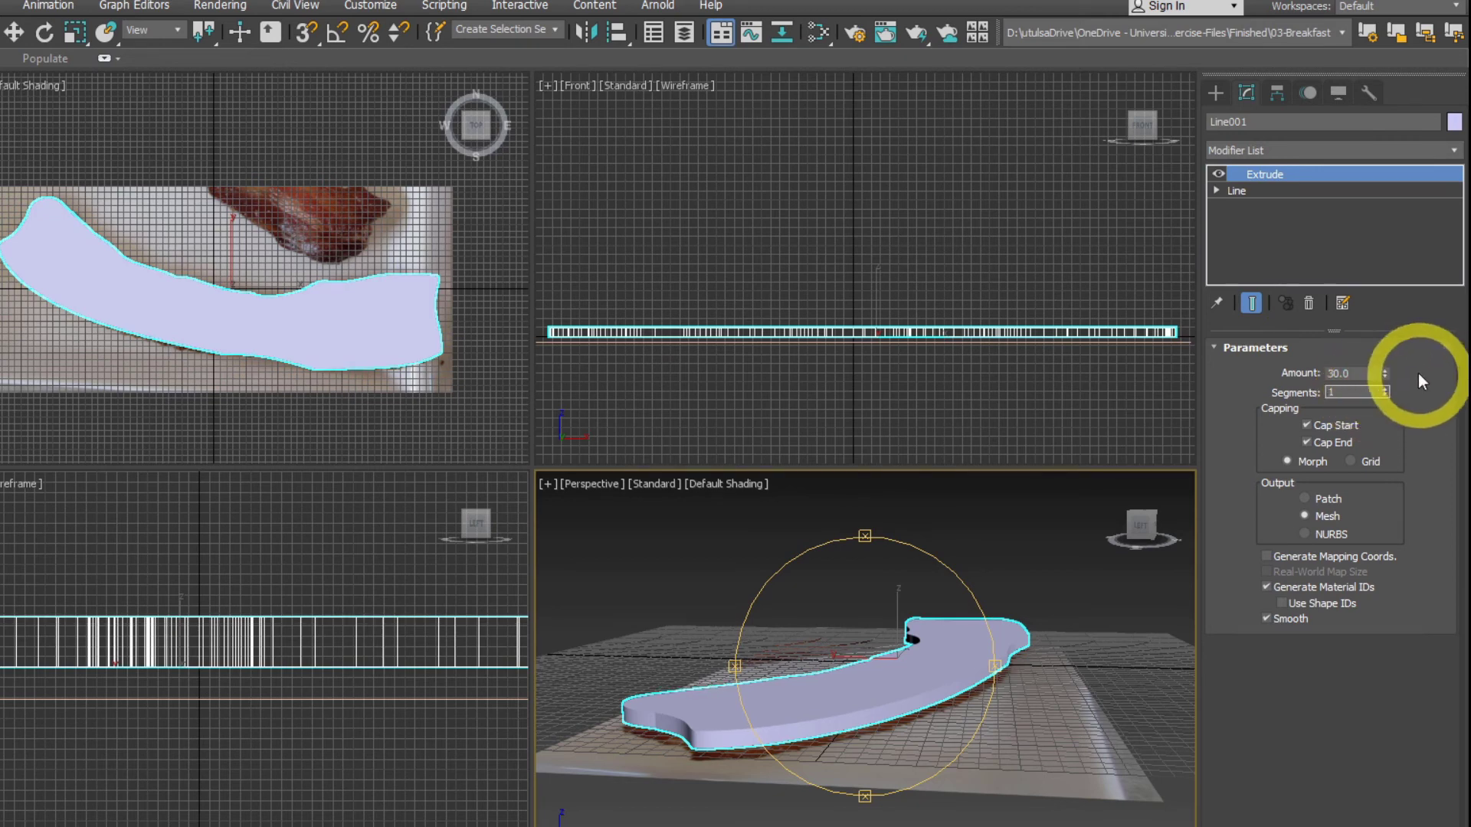
click(1352, 374)
key(Return)
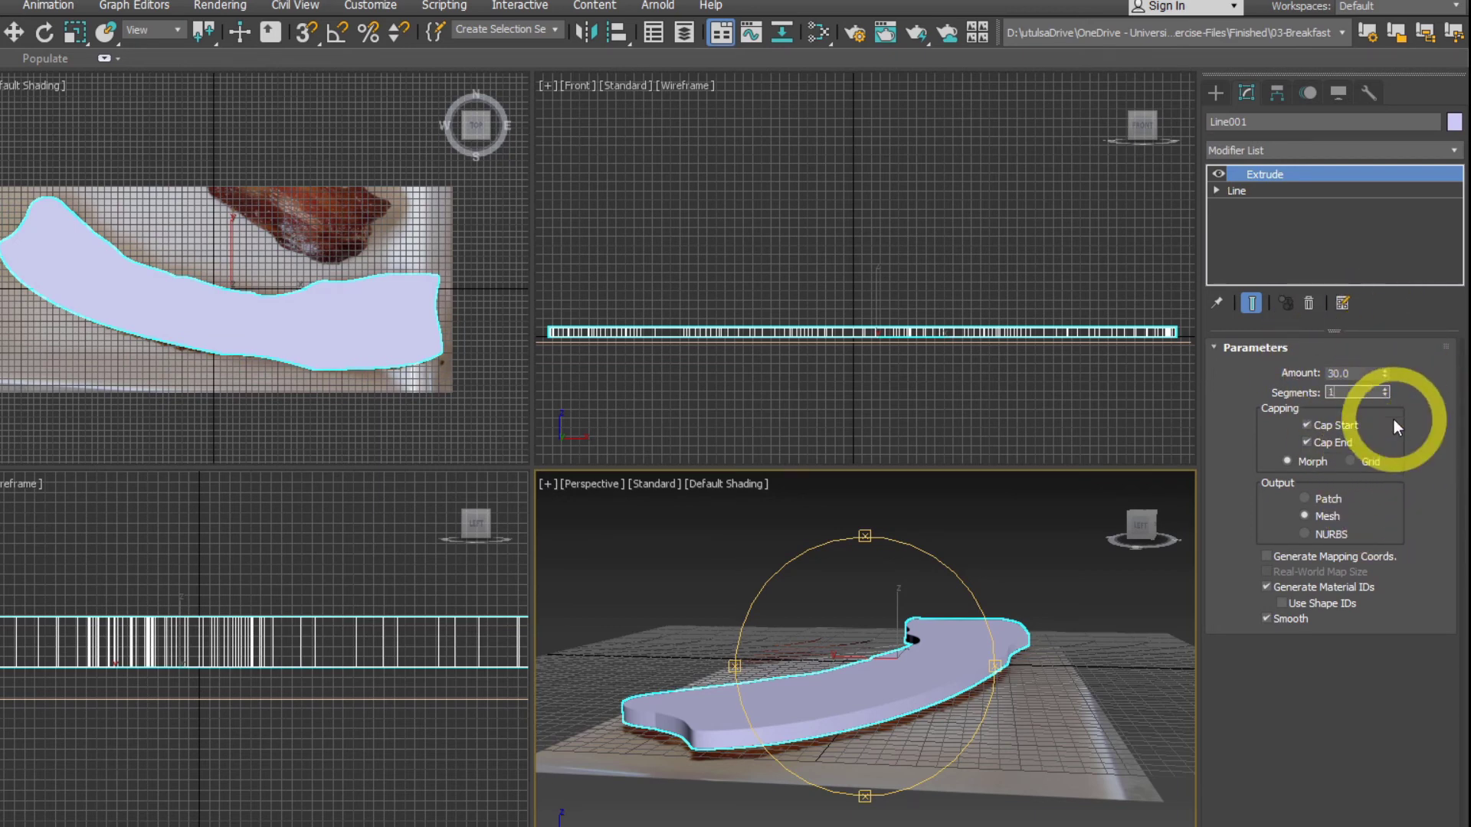
- Try 2 segments on the extrusion while viewing its side in the left view, and return the segments to 1
drag(1344, 393, 1299, 401)
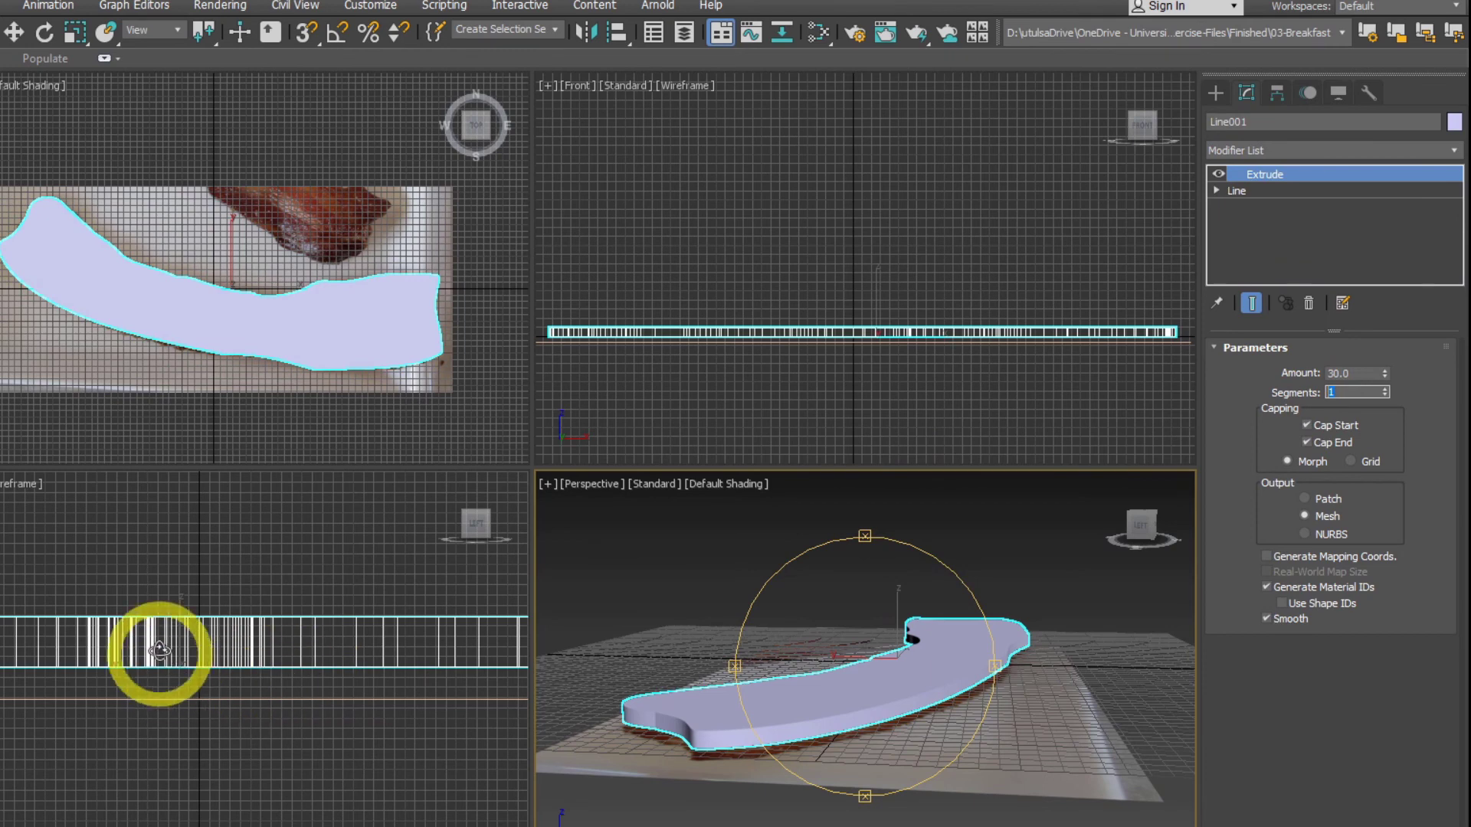
scroll(177, 658, down, 3)
scroll(177, 666, up, 1)
middle_drag(177, 665, 237, 624)
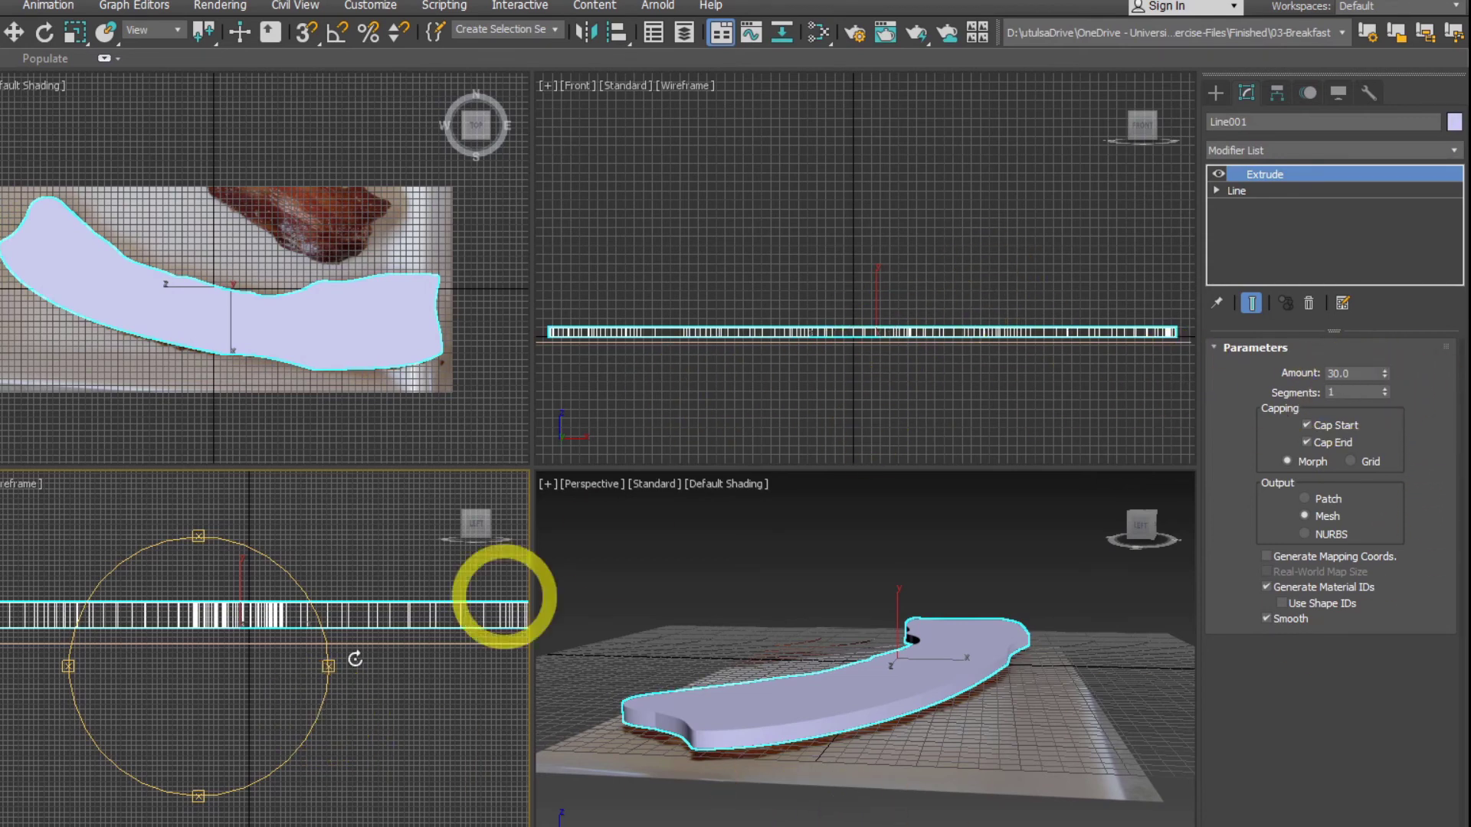
drag(222, 708, 299, 693)
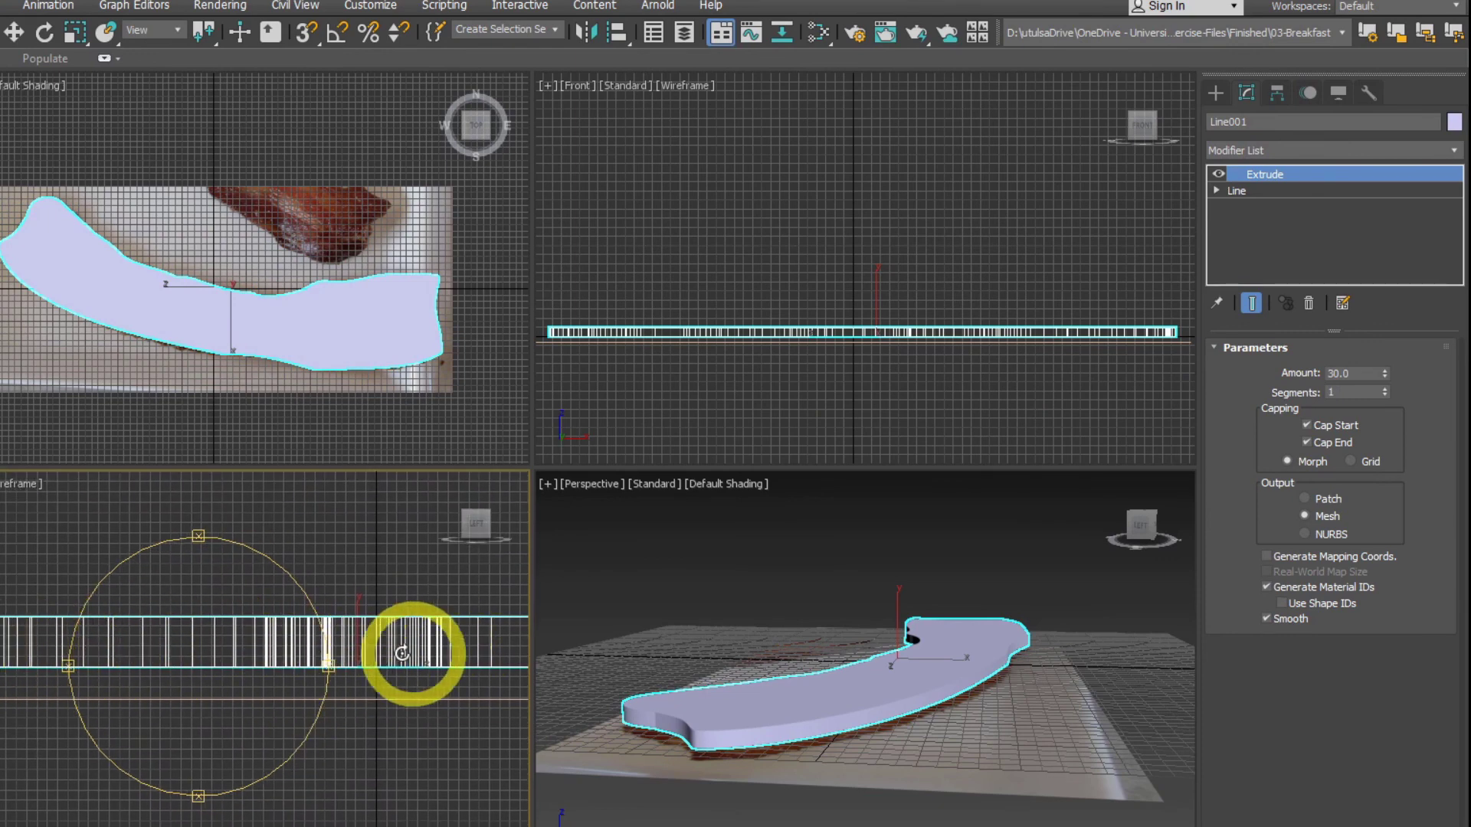
click(1386, 389)
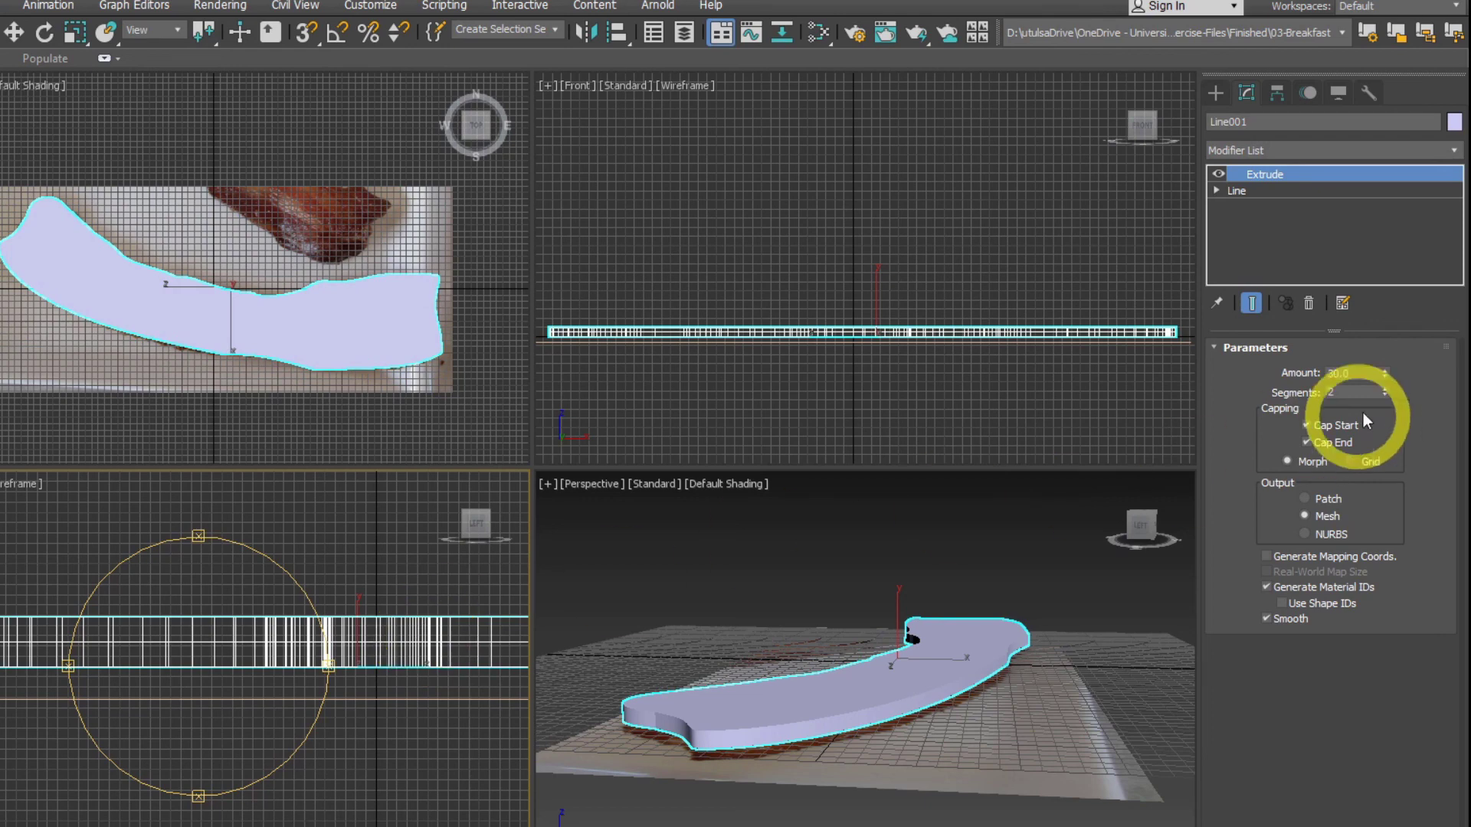
click(1385, 395)
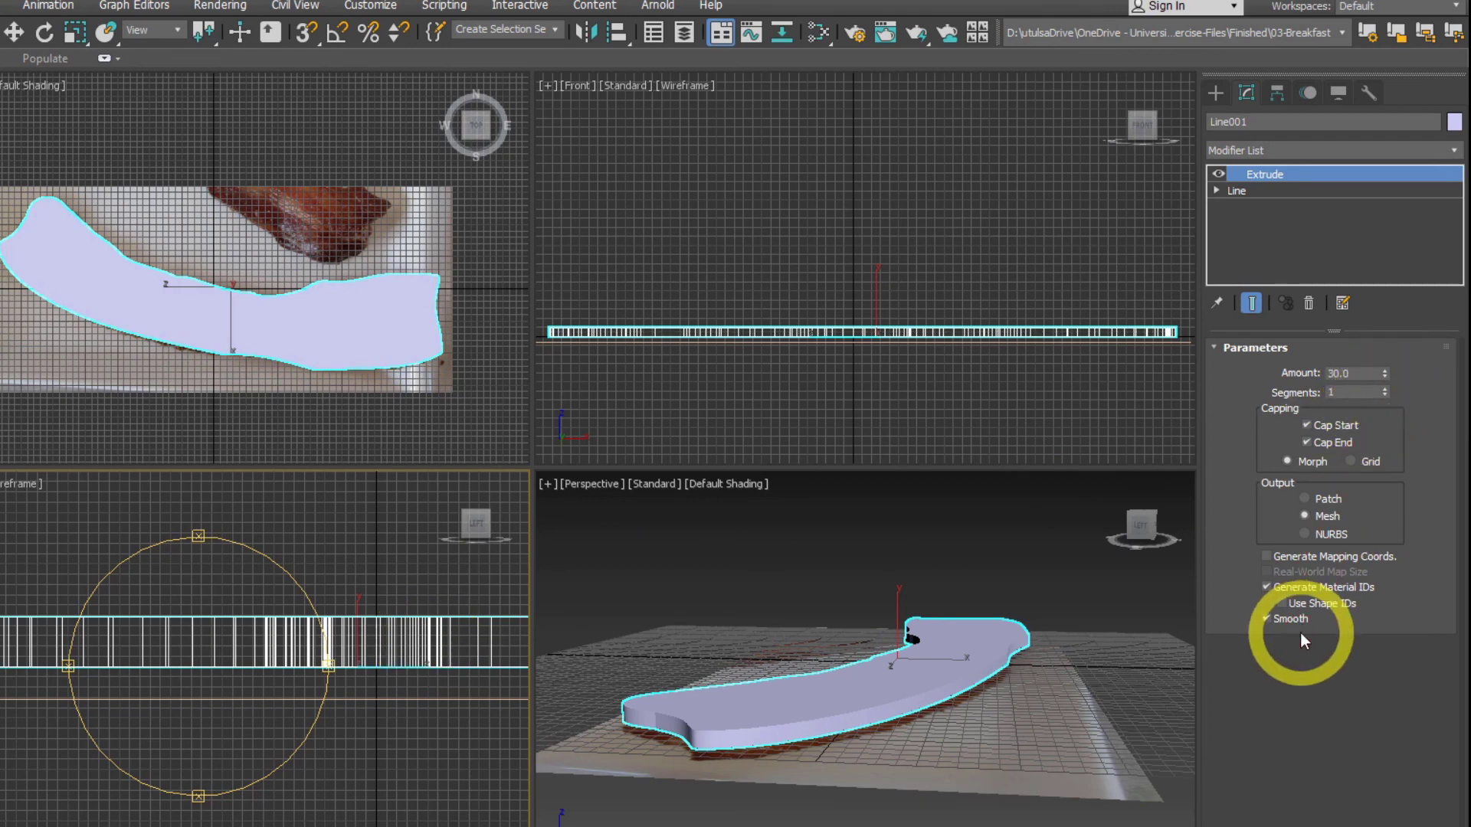
scroll(436, 641, down, 2)
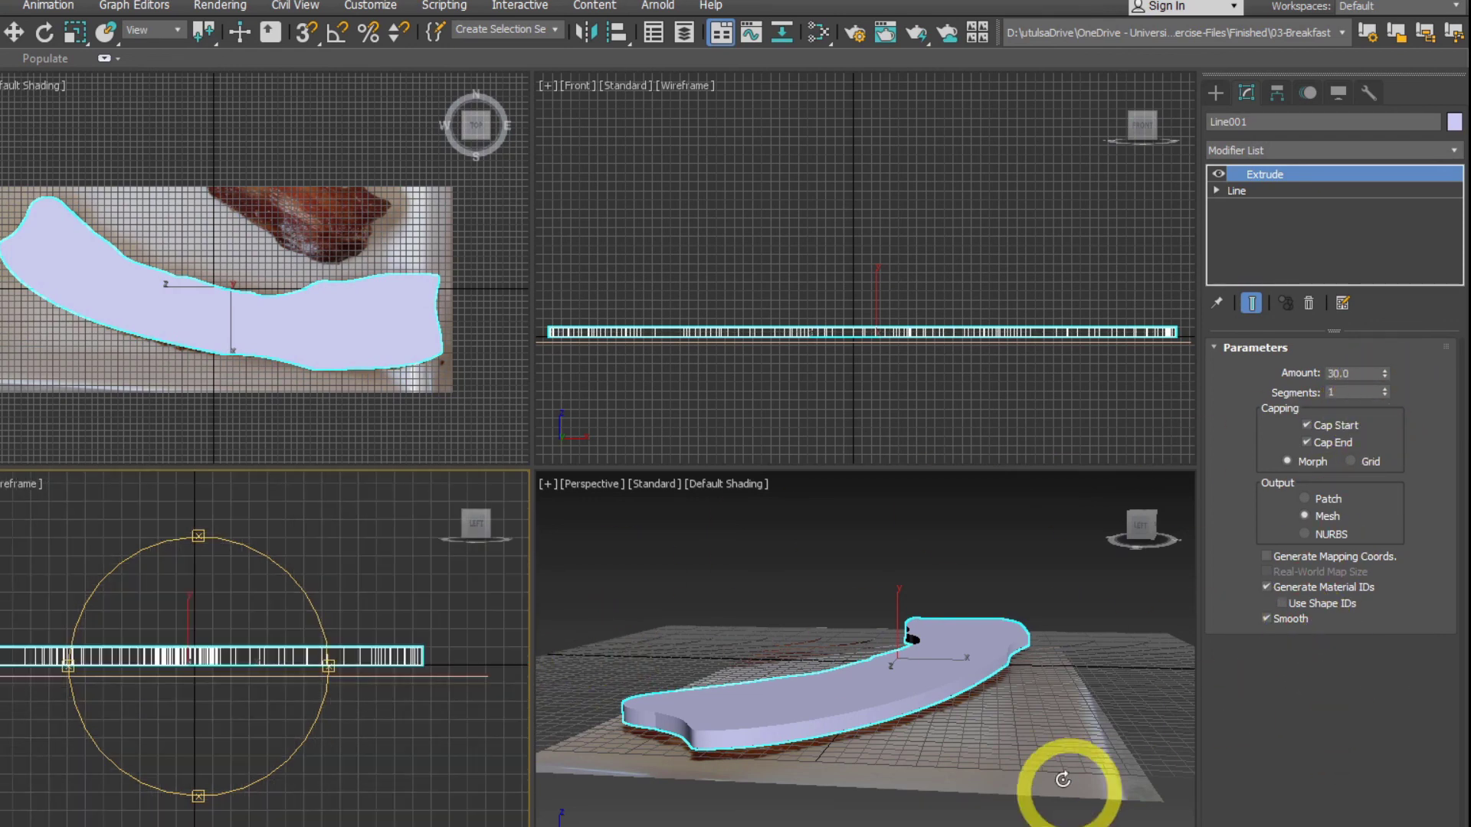